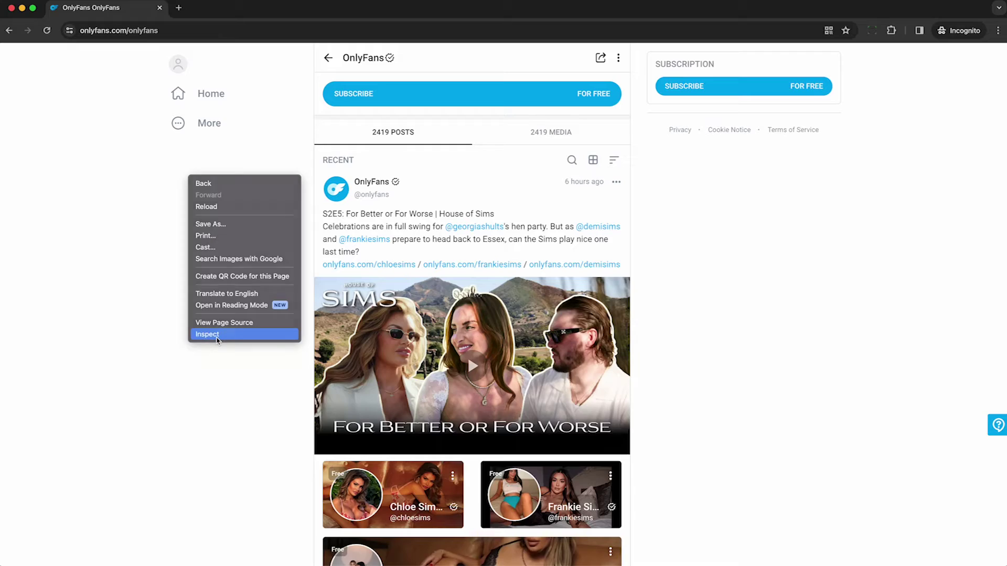
# - Preview DevTools, the profile URL list and Stevesie results, then open onlyfans.com incognito
pyautogui.click(216, 337)
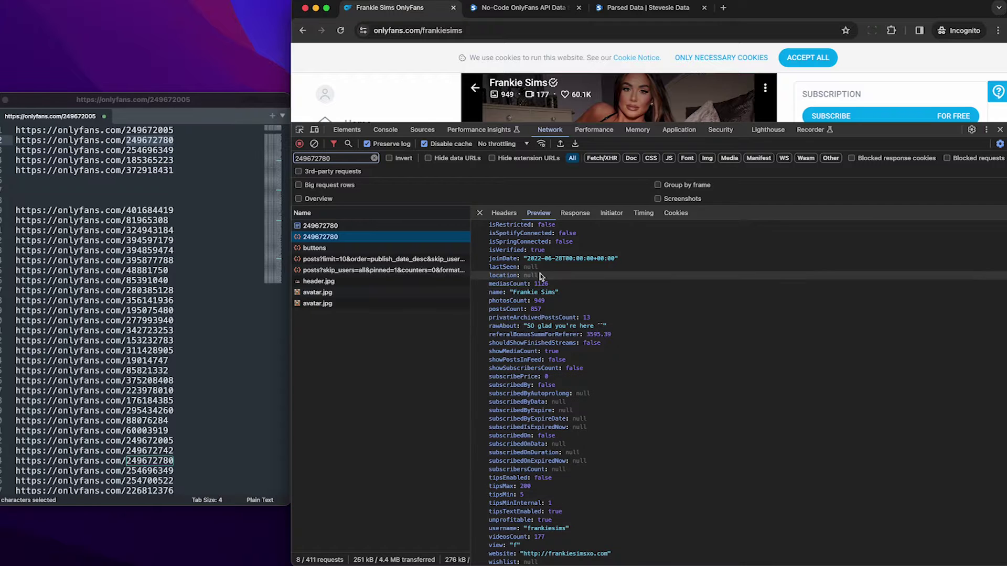
pyautogui.click(131, 150)
pyautogui.moveTo(187, 150); pyautogui.dragTo(14, 151)
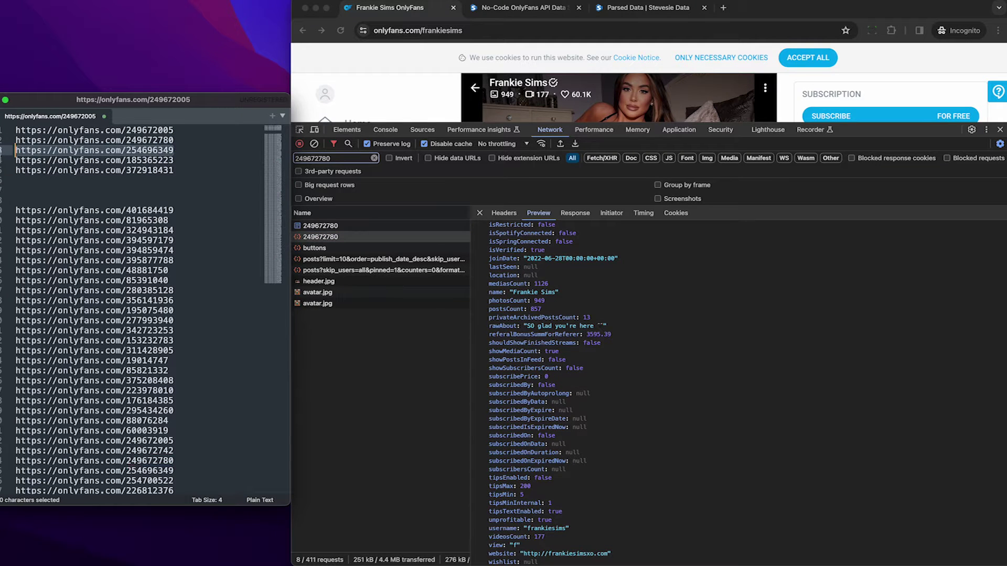
pyautogui.hscroll(3, 402, 269)
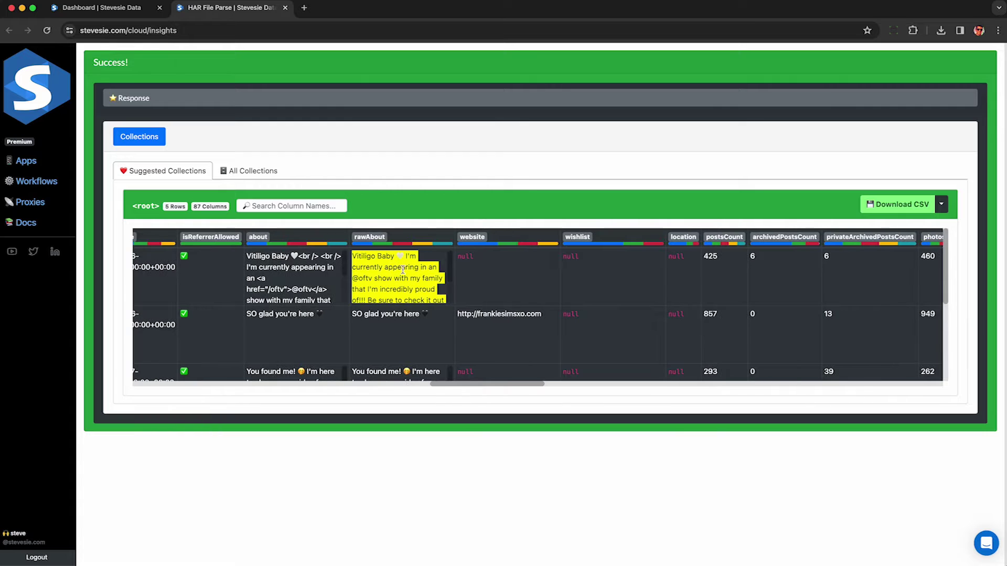
pyautogui.scroll(-2, 403, 269)
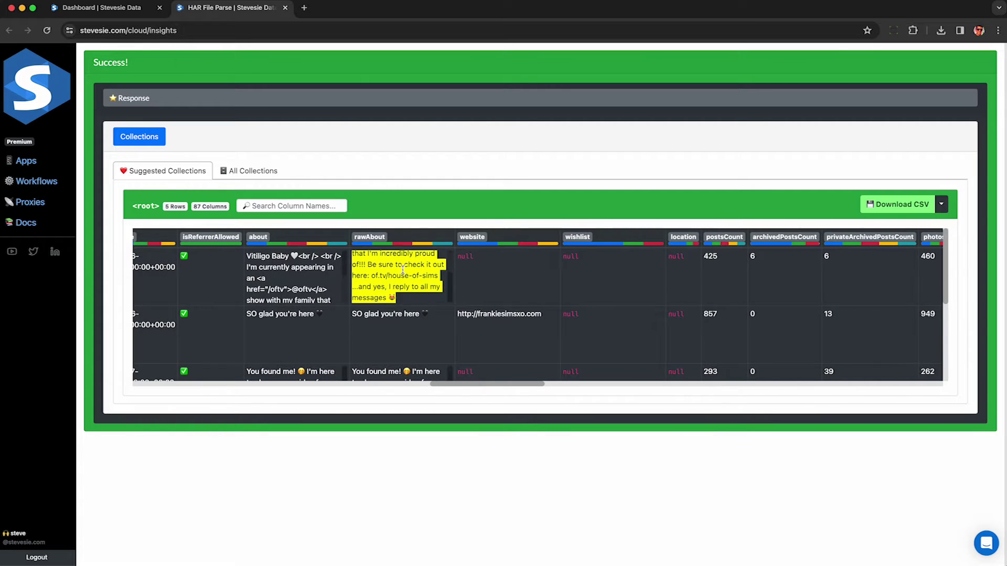
pyautogui.scroll(-3, 403, 269)
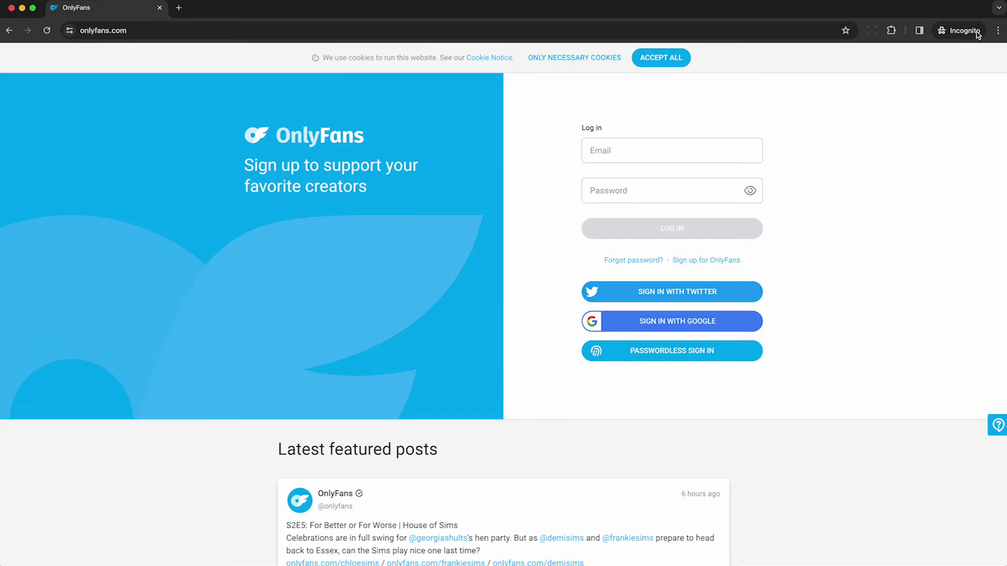
# - Go from the featured post to the official creator profile at onlyfans.com/onlyfans
pyautogui.scroll(-5, 409, 285)
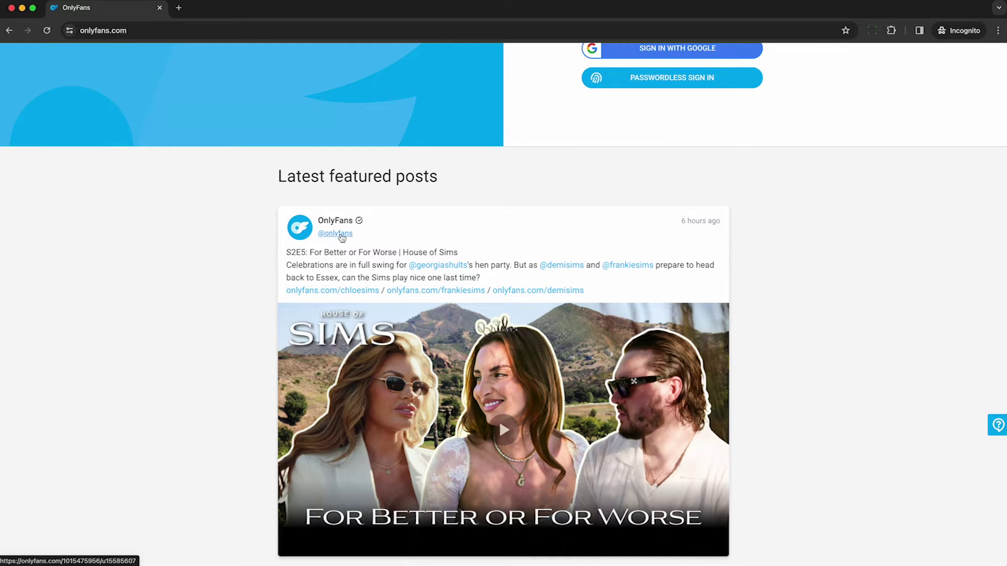
pyautogui.click(342, 237)
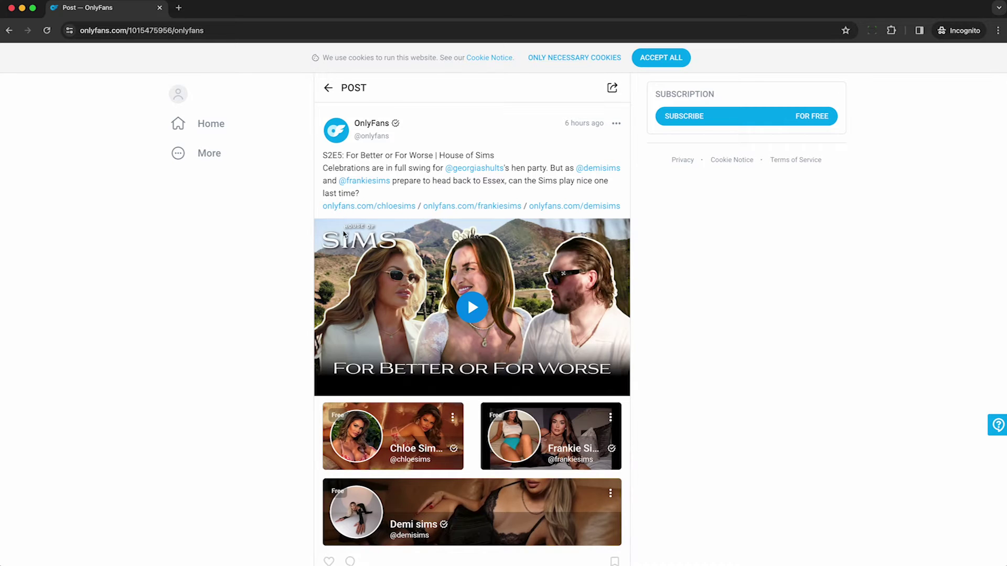
pyautogui.click(374, 124)
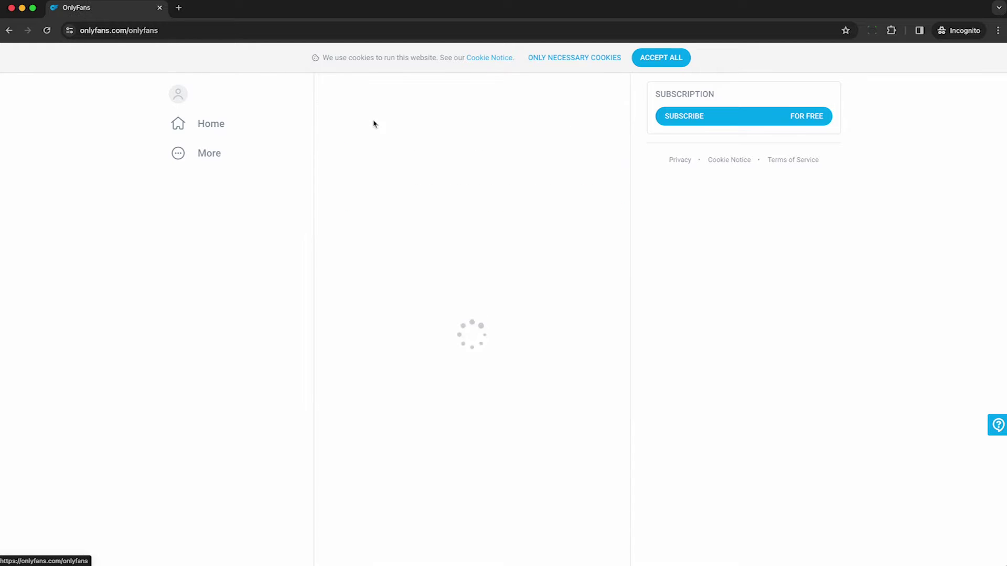
pyautogui.click(195, 31)
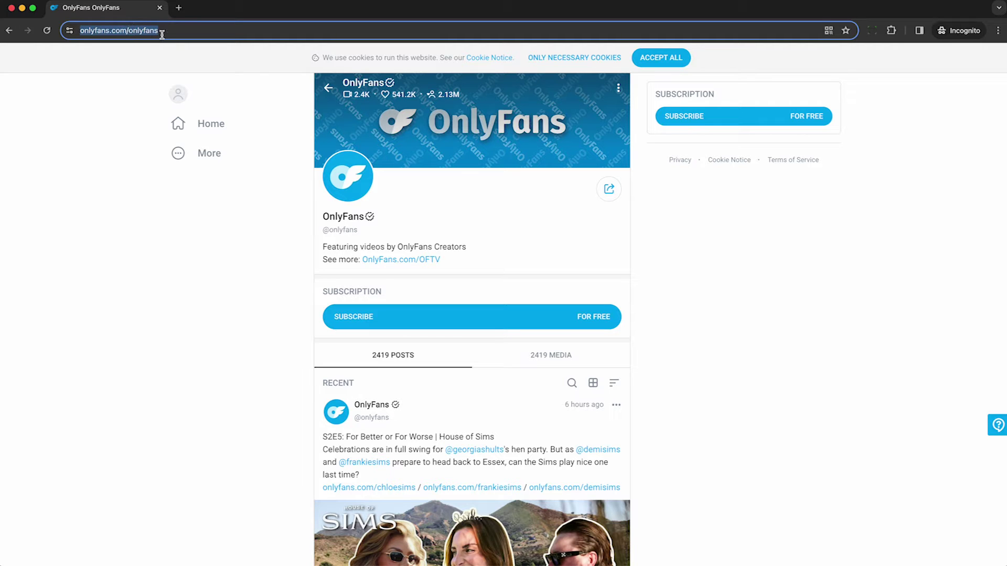
pyautogui.click(279, 270)
pyautogui.scroll(-5, 281, 271)
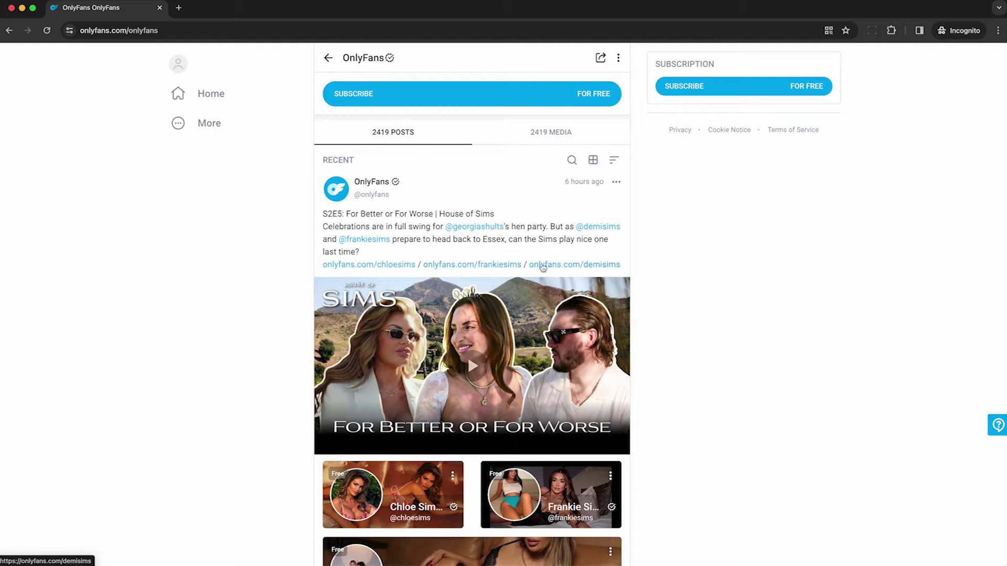
pyautogui.rightClick(188, 182)
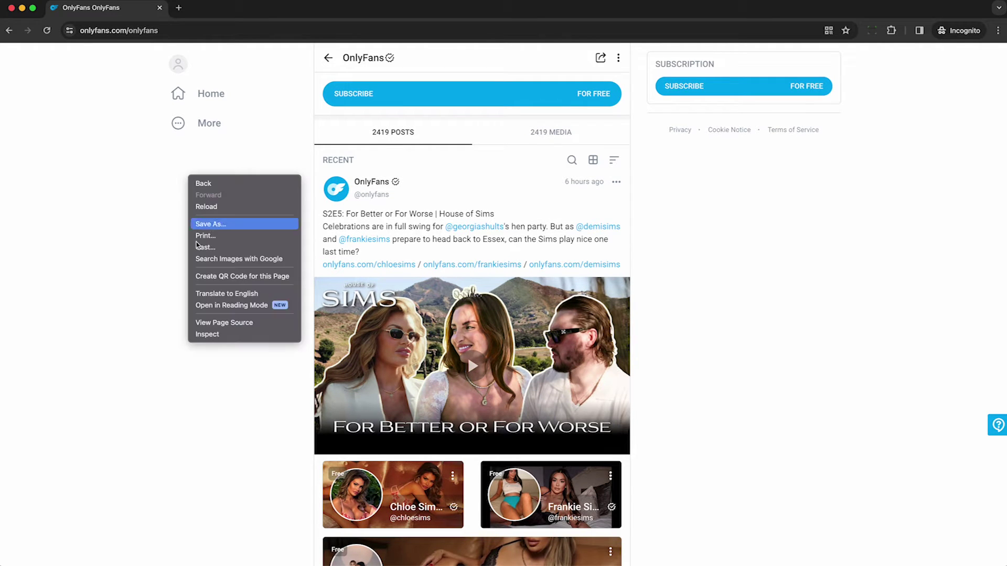
# - Open DevTools on the Network panel and reload the profile page to record its requests
pyautogui.click(216, 339)
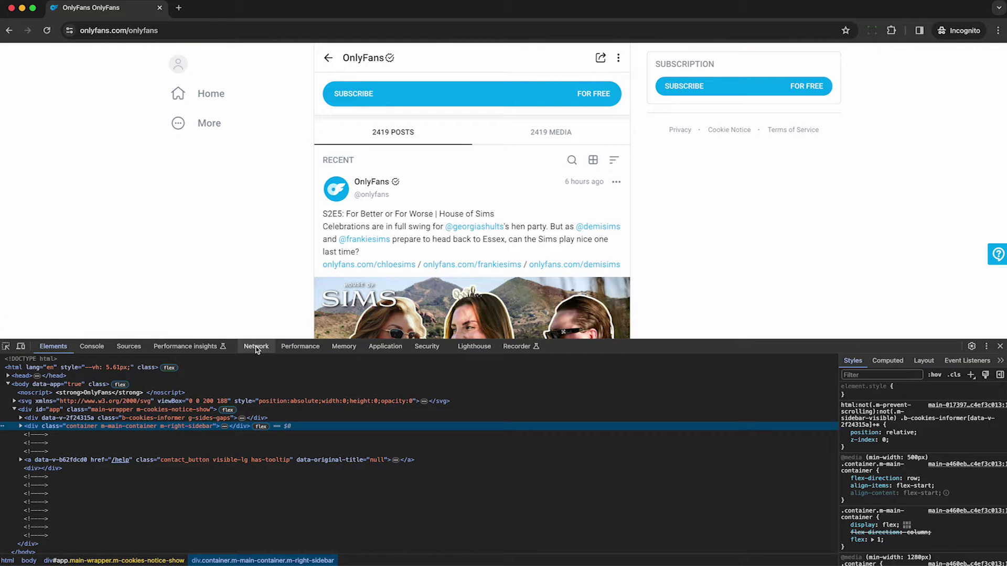
pyautogui.click(256, 347)
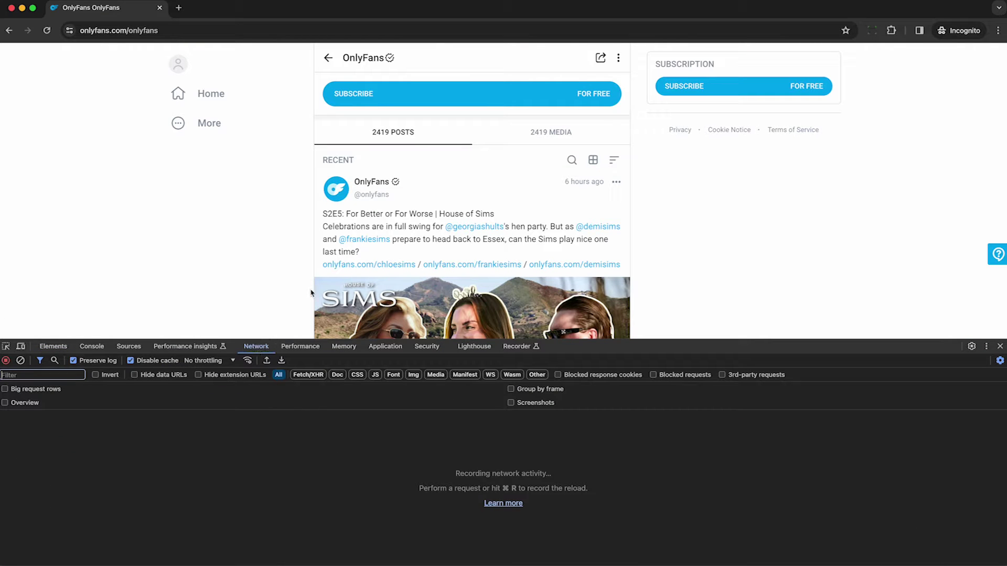
pyautogui.click(300, 276)
pyautogui.press('super+r')
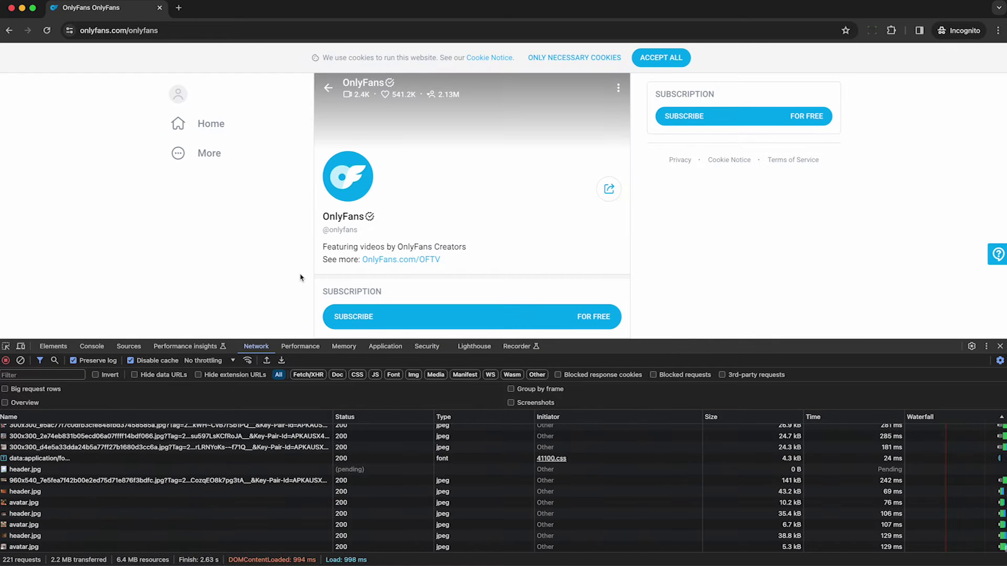
# - Scroll the feed to capture more posts, then export onlyfans.com.har to the Desktop
pyautogui.scroll(-15, 300, 277)
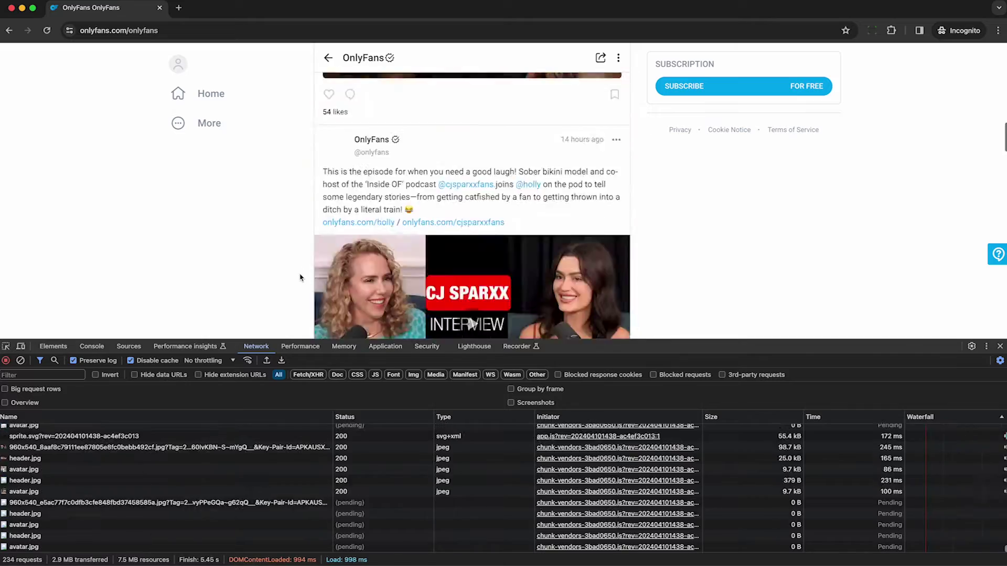
pyautogui.scroll(-15, 300, 277)
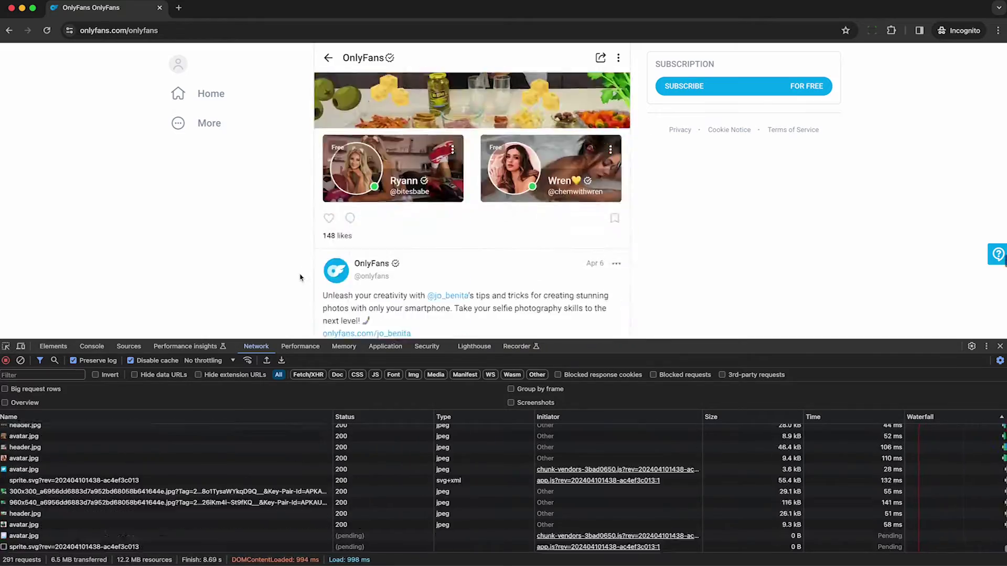
pyautogui.scroll(-15, 300, 277)
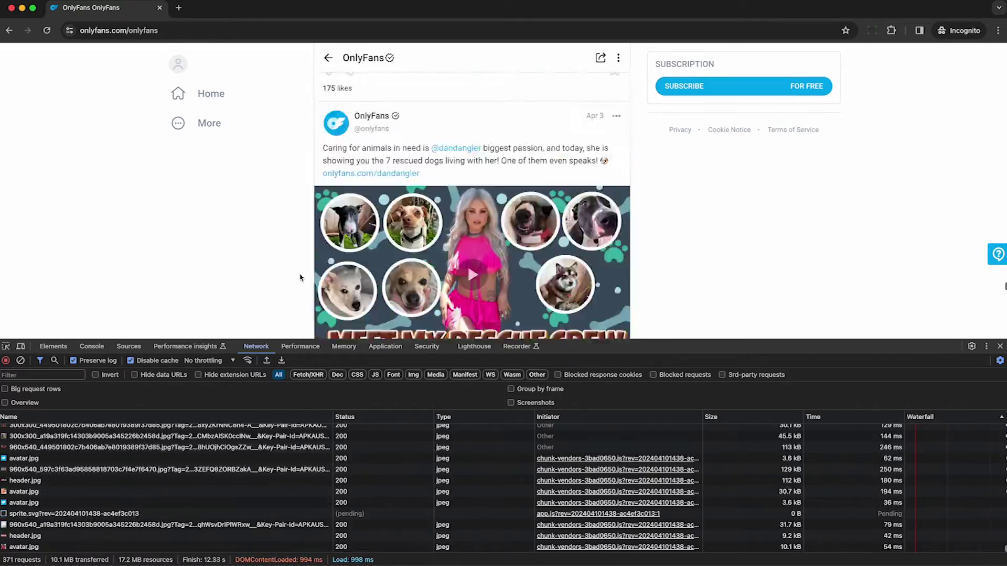
pyautogui.scroll(-15, 300, 277)
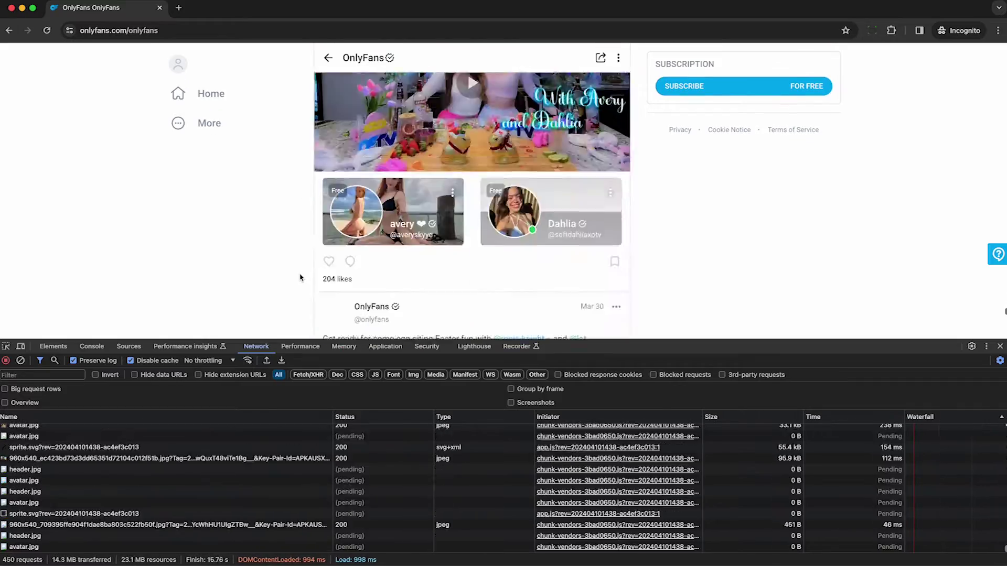
pyautogui.scroll(-15, 300, 277)
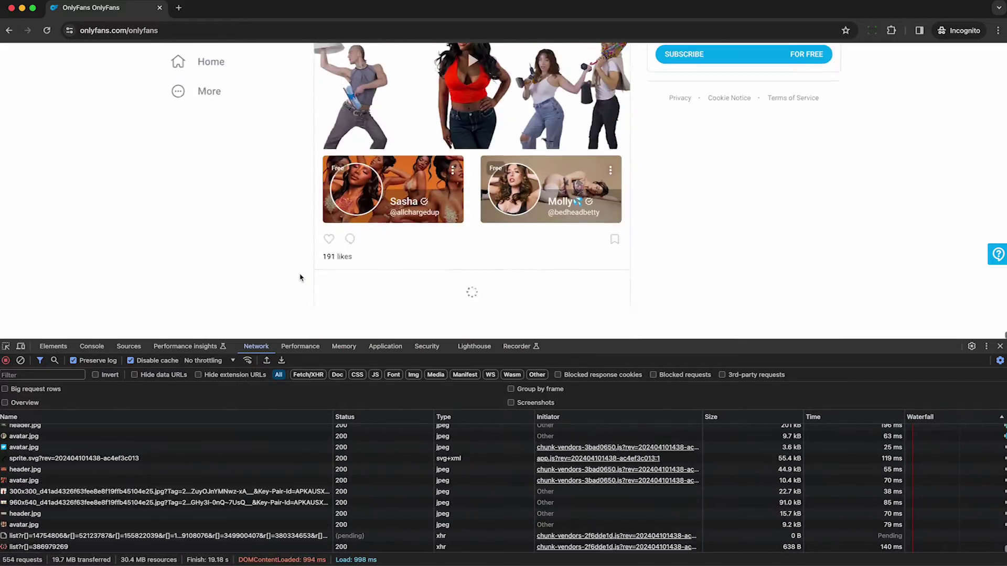
pyautogui.scroll(-15, 300, 277)
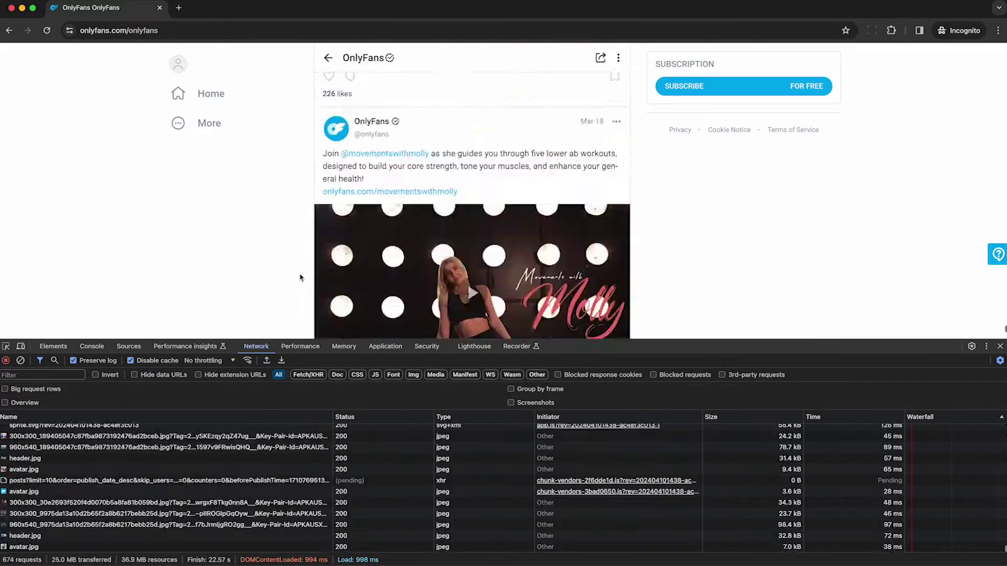
pyautogui.scroll(-10, 300, 277)
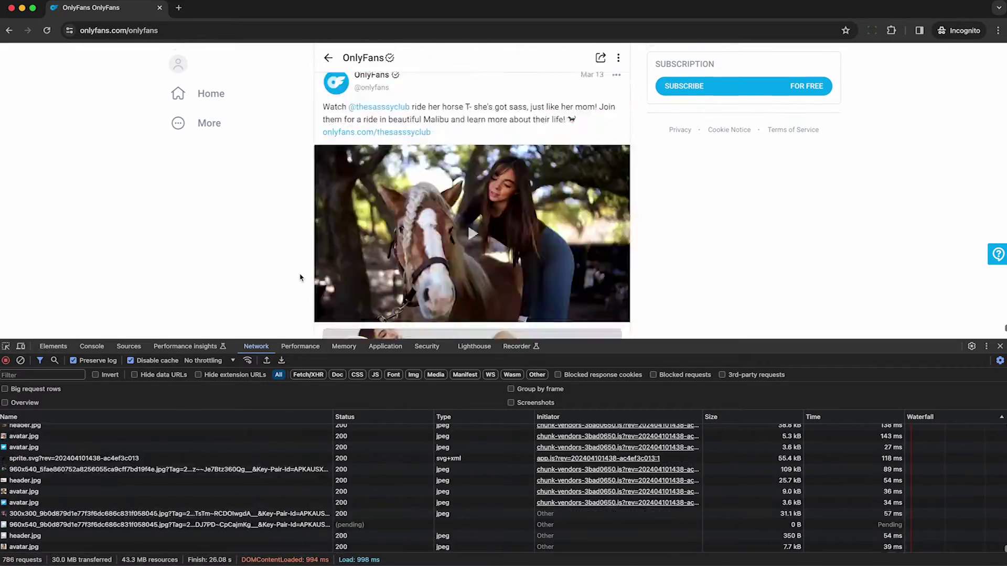
pyautogui.moveTo(630, 340); pyautogui.dragTo(636, 92)
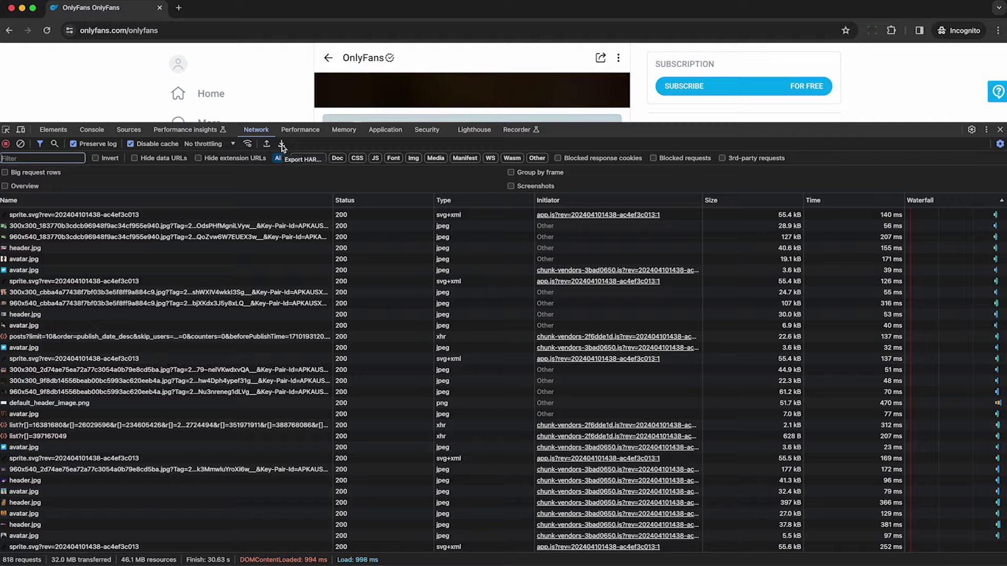
pyautogui.click(281, 145)
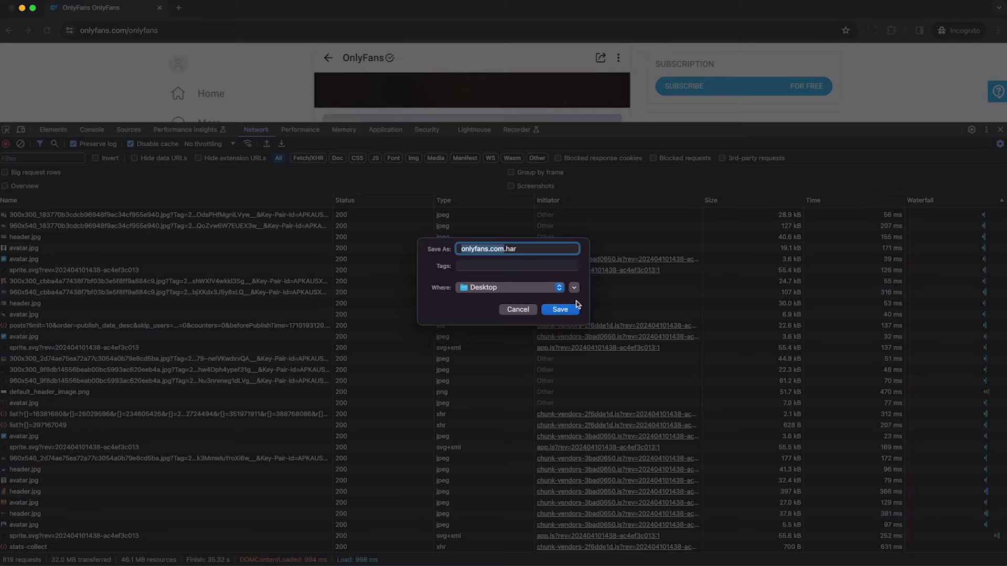
pyautogui.click(569, 311)
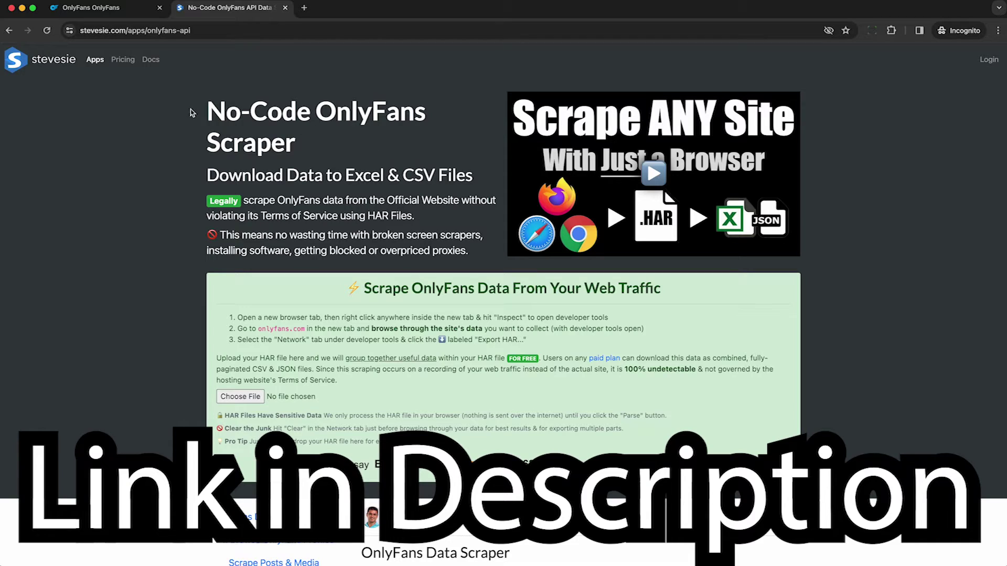
# - Drop onlyfans.com.har onto Stevesie's scraper page to load it for analysis
pyautogui.scroll(-10, 373, 174)
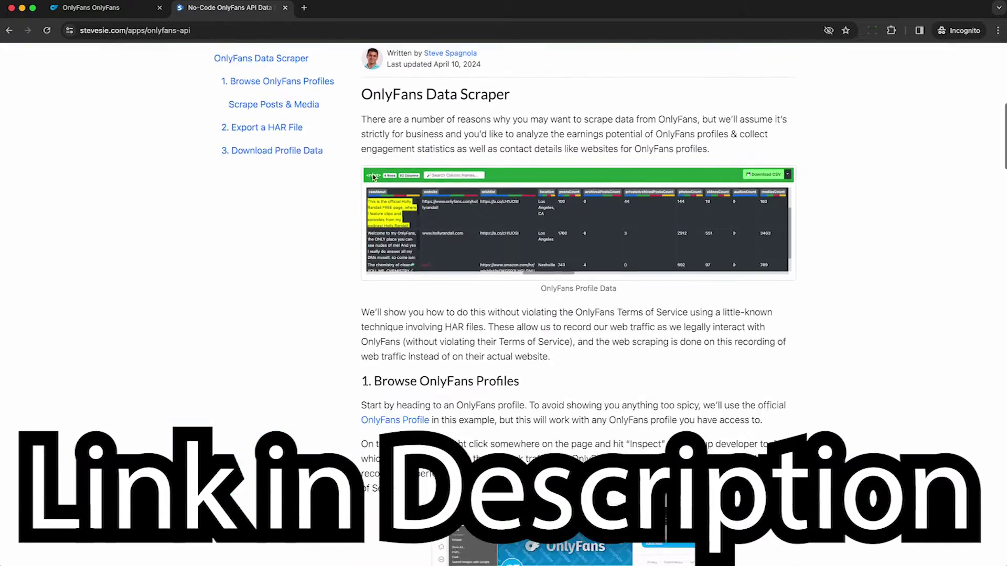
pyautogui.scroll(10, 493, 340)
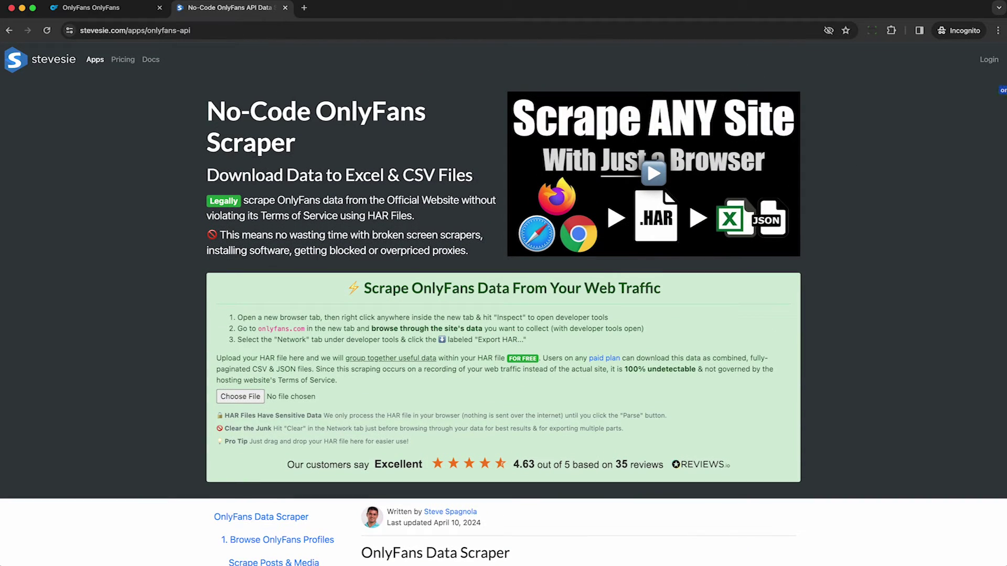
pyautogui.moveTo(1003, 84); pyautogui.dragTo(665, 323)
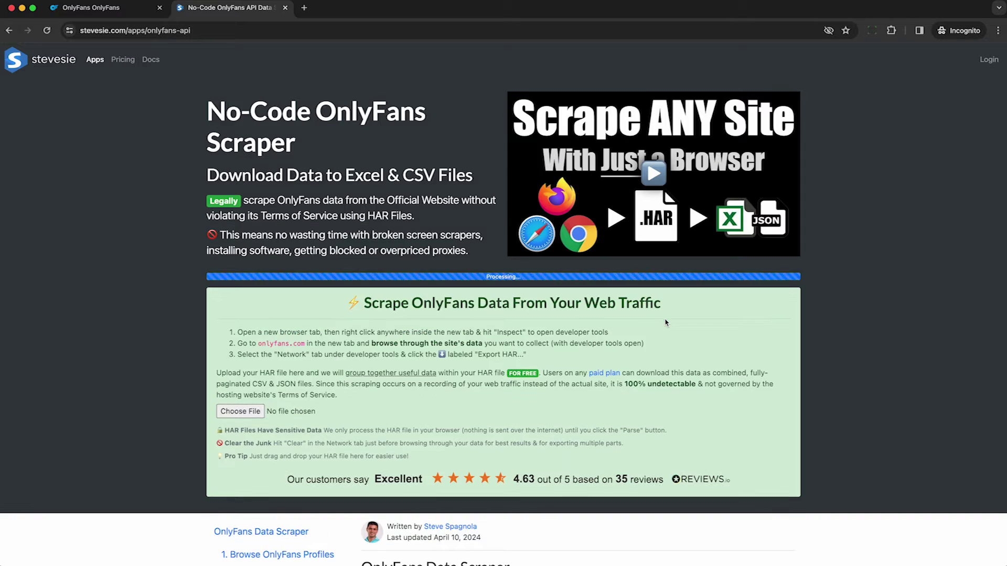
# - Find the OnlyFans posts request group and parse it into tables
pyautogui.scroll(-5, 404, 351)
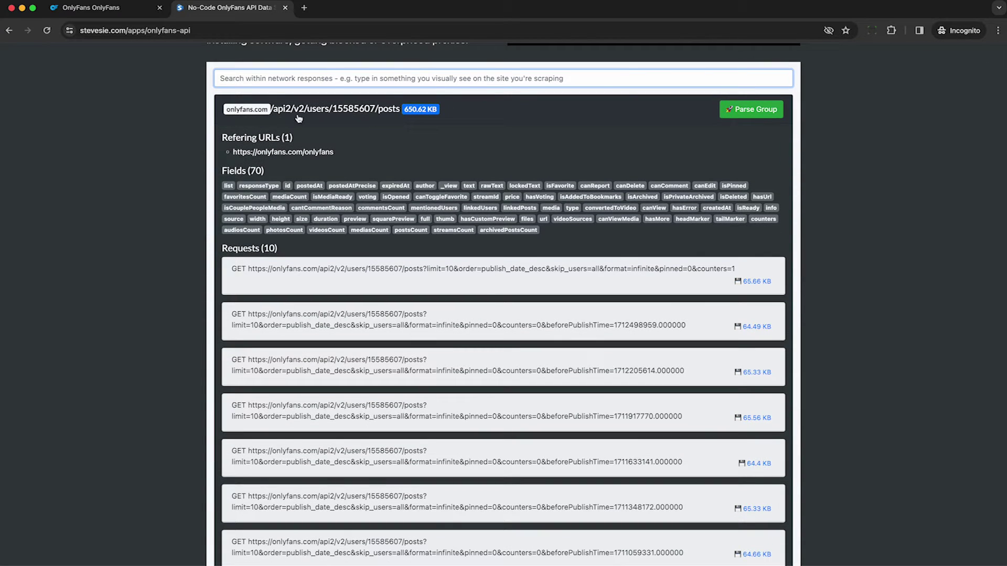
pyautogui.moveTo(233, 157); pyautogui.dragTo(338, 155)
pyautogui.click(340, 156)
pyautogui.scroll(-5, 399, 317)
pyautogui.scroll(-1, 398, 317)
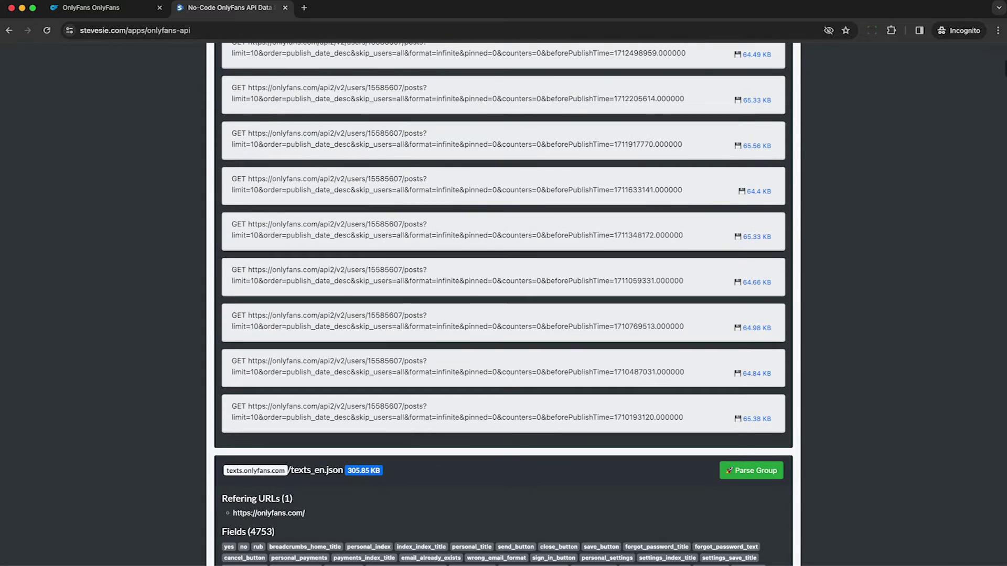
pyautogui.scroll(8, 398, 192)
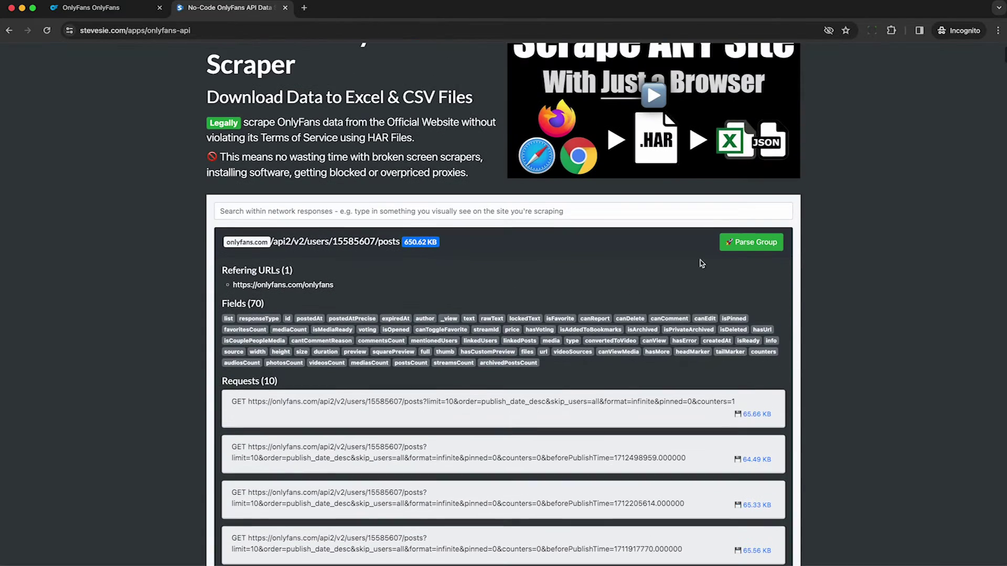
pyautogui.click(750, 242)
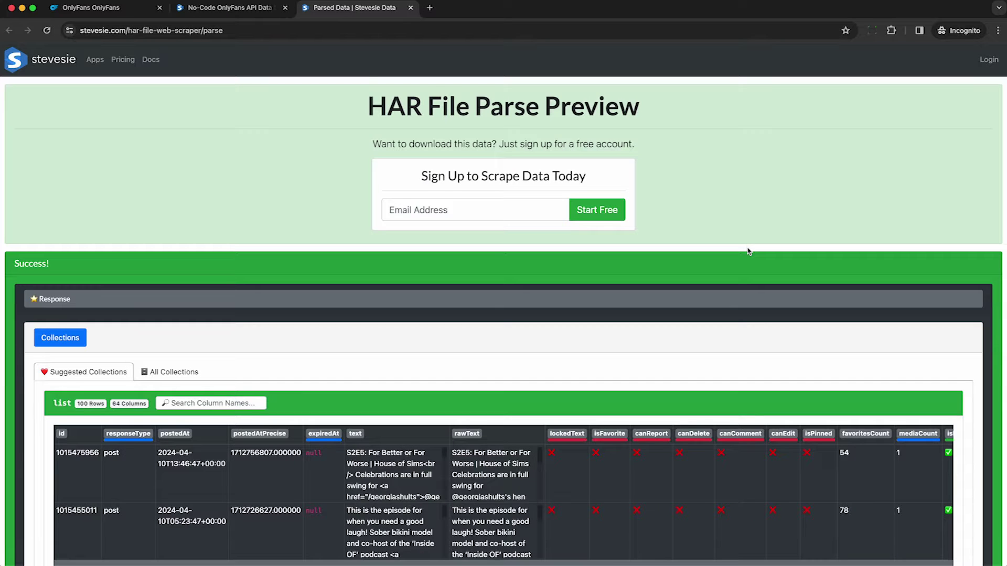
# - Scroll through the preview tables and inspect the linkedUsers[0].id column values
pyautogui.scroll(-3, 748, 251)
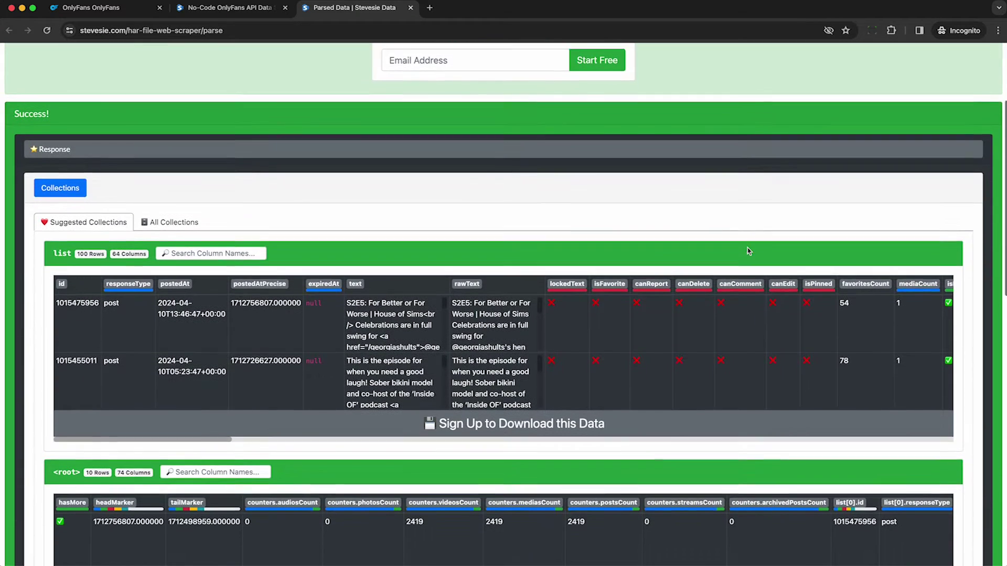
pyautogui.scroll(-2, 748, 252)
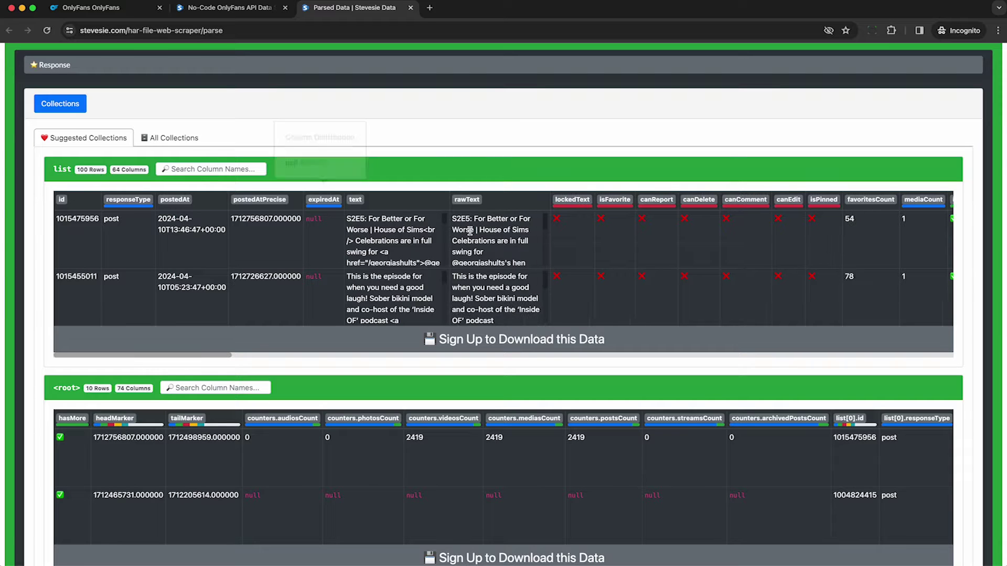
pyautogui.hscroll(10, 597, 268)
pyautogui.hscroll(15, 599, 270)
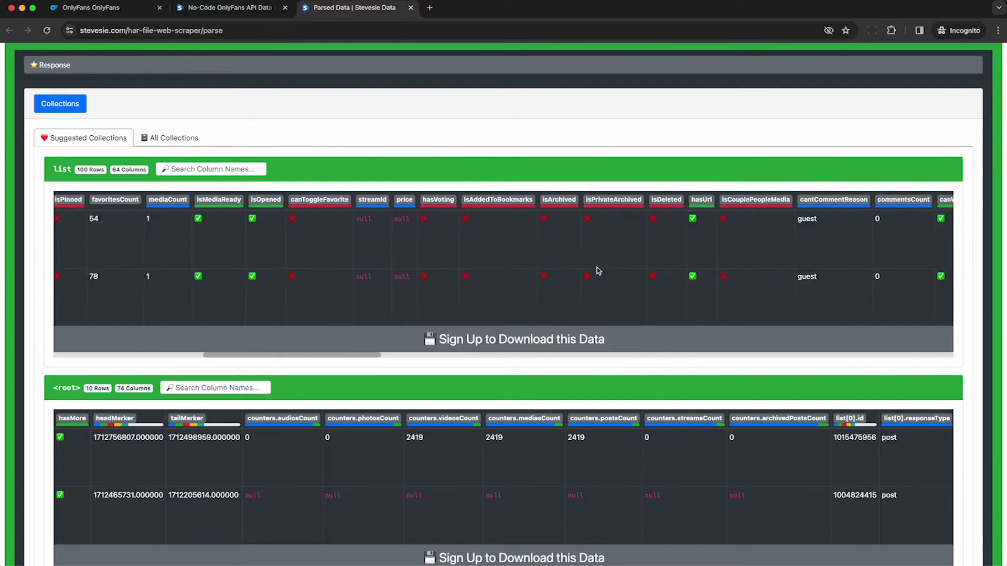
pyautogui.hscroll(10, 597, 270)
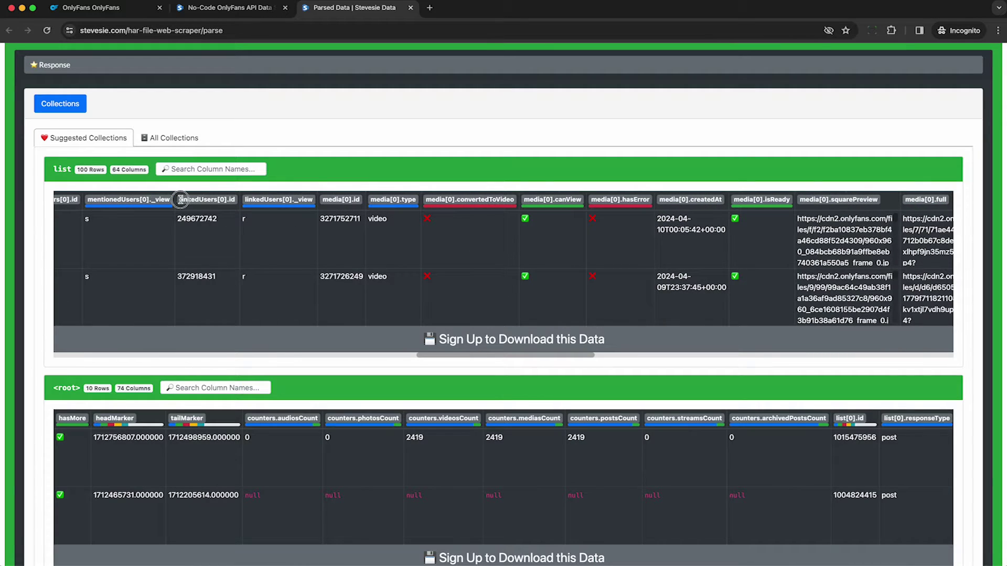
pyautogui.moveTo(180, 199); pyautogui.dragTo(225, 199)
pyautogui.doubleClick(194, 217)
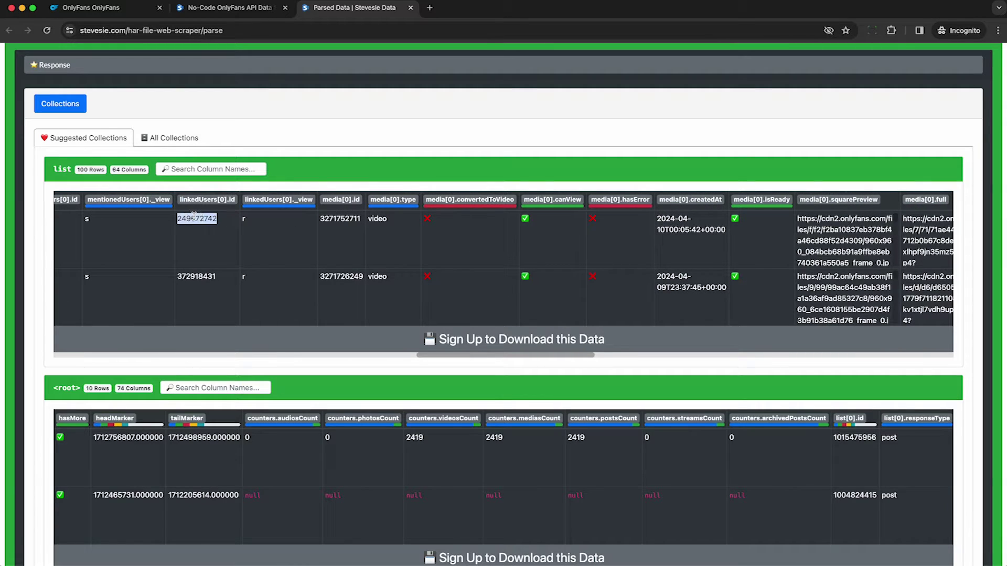
pyautogui.click(201, 219)
# - Select and copy the first id in the mentionedUsers table
pyautogui.scroll(-8, 215, 266)
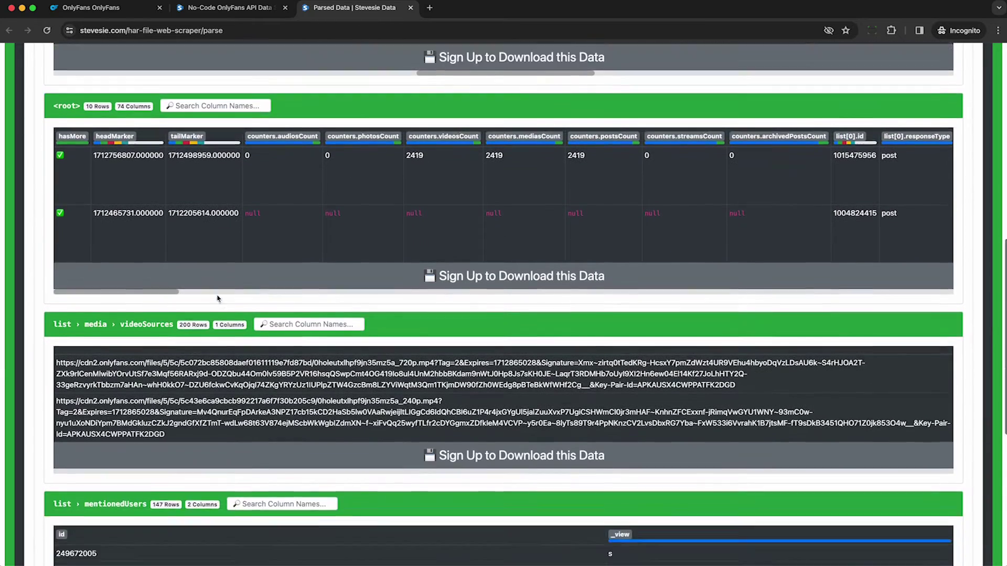
pyautogui.scroll(-2, 218, 298)
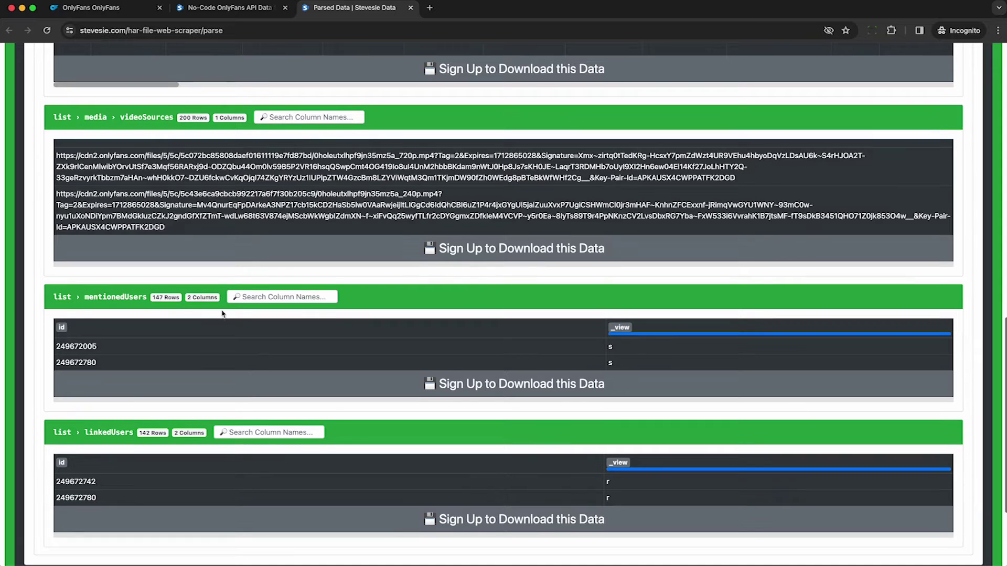
pyautogui.scroll(-2, 222, 313)
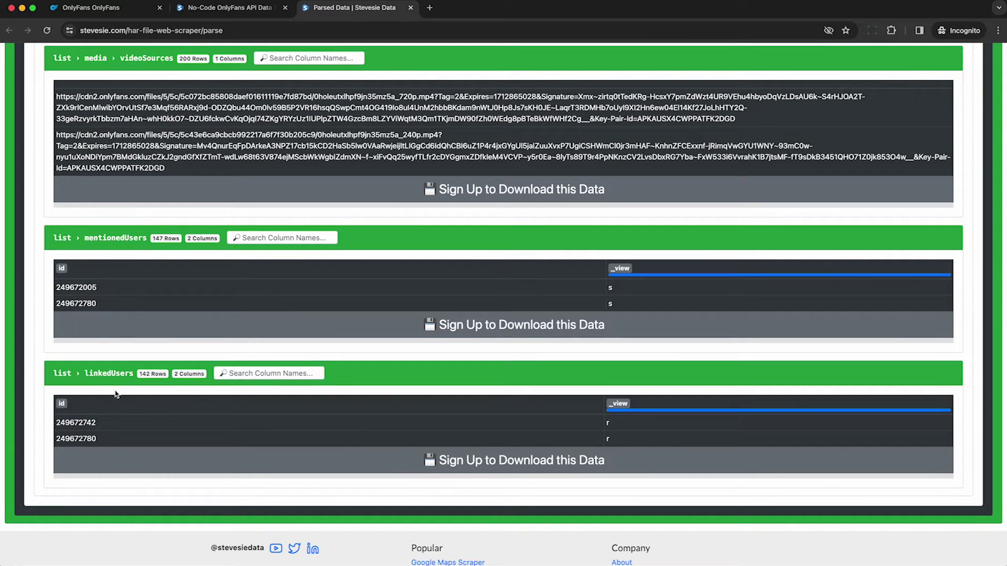
pyautogui.doubleClick(81, 284)
pyautogui.hotkey('ctrl', 'c')
pyautogui.click(116, 8)
# - Load onlyfans.com/ with the copied id to view that creator's profile, then return to Parsed Data
pyautogui.click(137, 30)
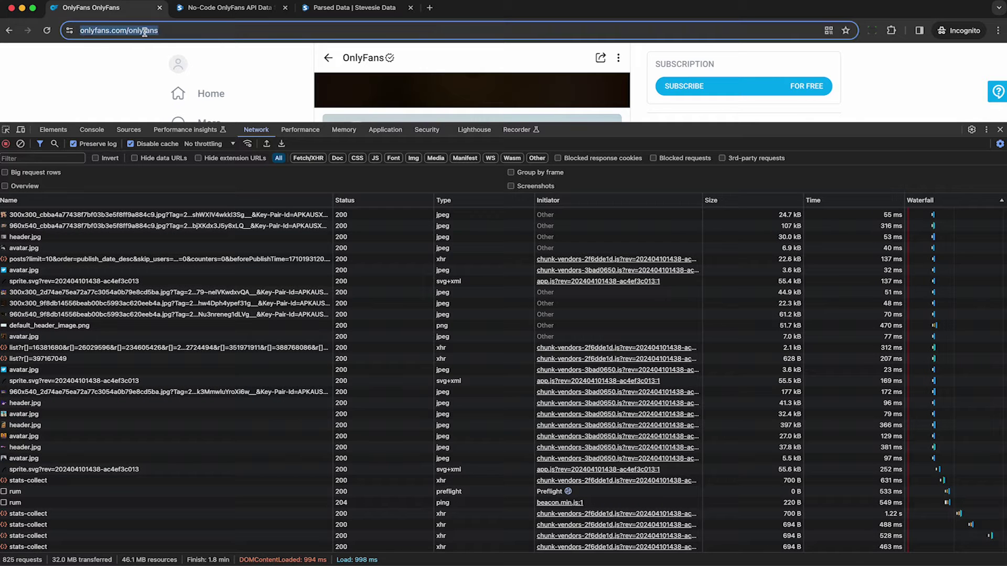
pyautogui.doubleClick(144, 31)
pyautogui.hotkey('ctrl', 'v')
pyautogui.press('Return')
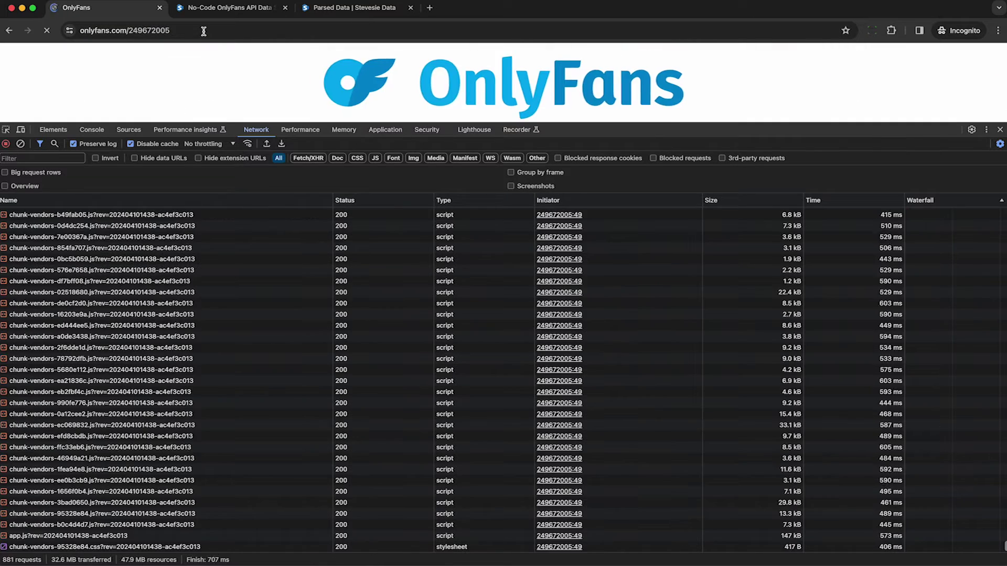
pyautogui.click(999, 130)
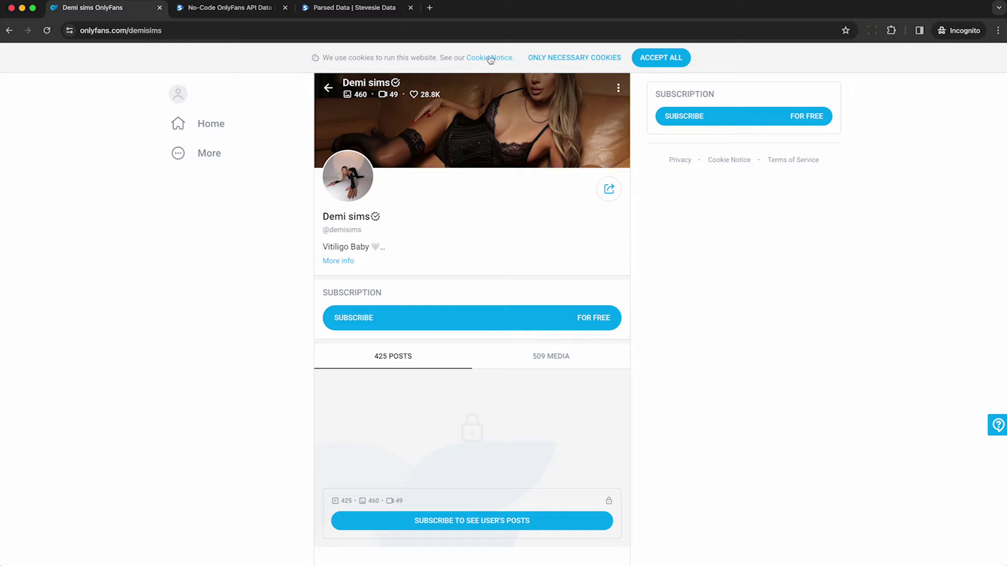
pyautogui.click(329, 16)
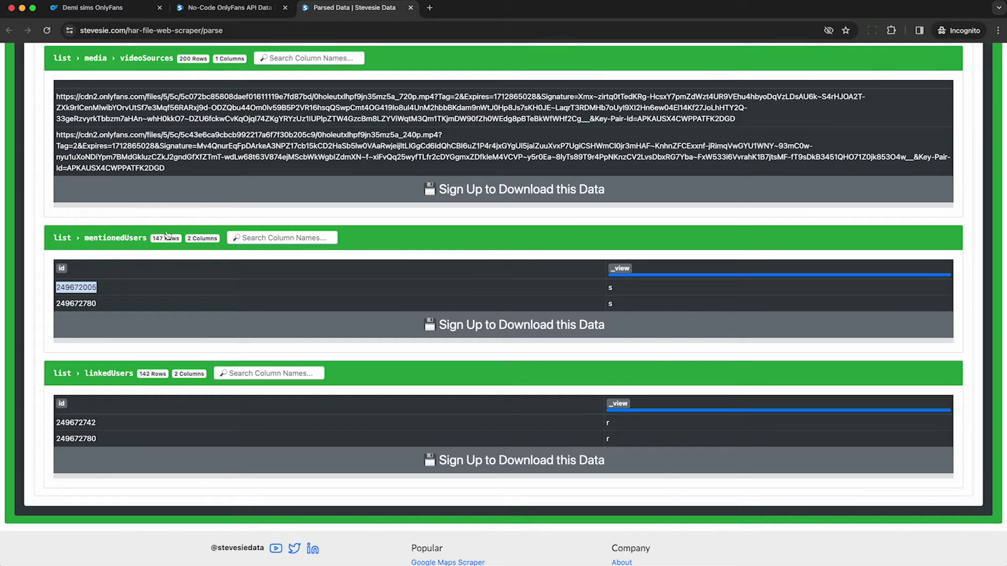
# - Request the mentionedUsers download and focus the Email Address field in the sign-up prompt
pyautogui.click(421, 321)
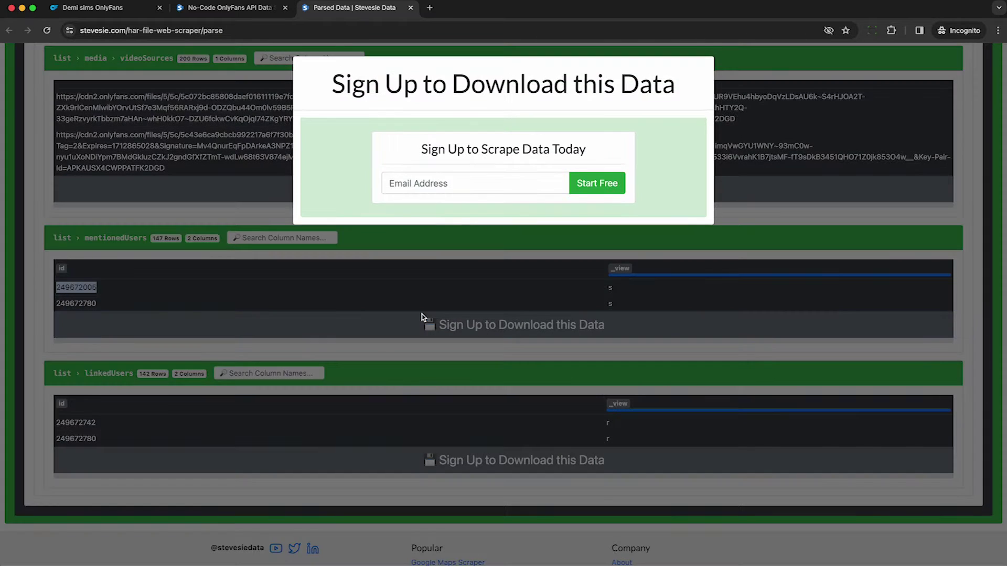
pyautogui.click(494, 176)
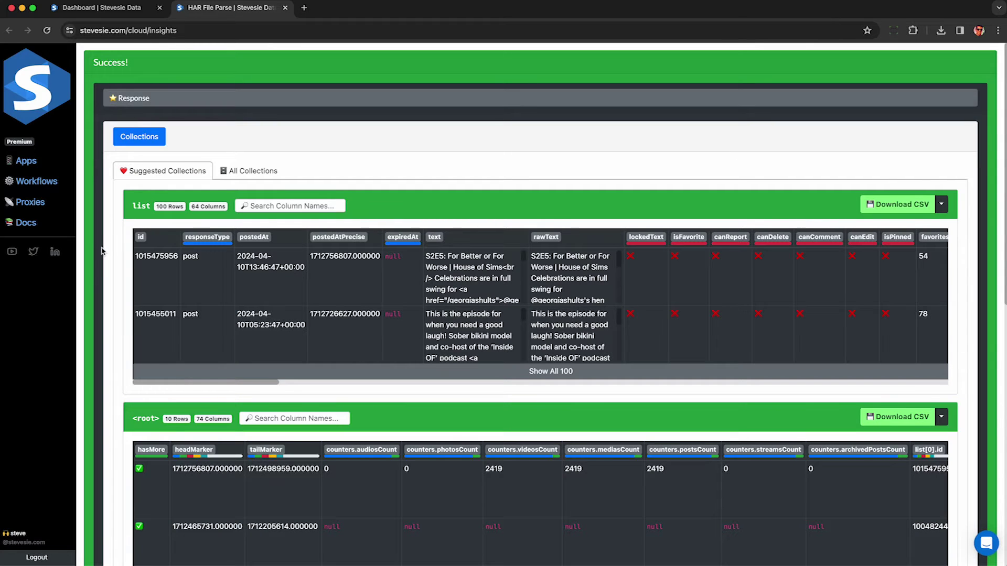
# - Show all 147 mentionedUsers rows and save the id column as a new collection
pyautogui.scroll(-3, 103, 248)
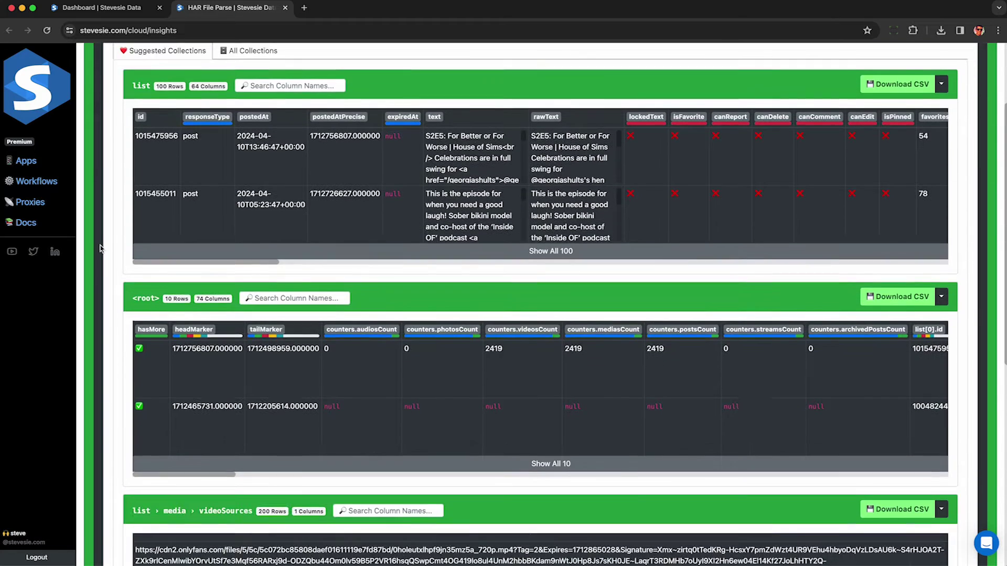
pyautogui.scroll(-8, 101, 247)
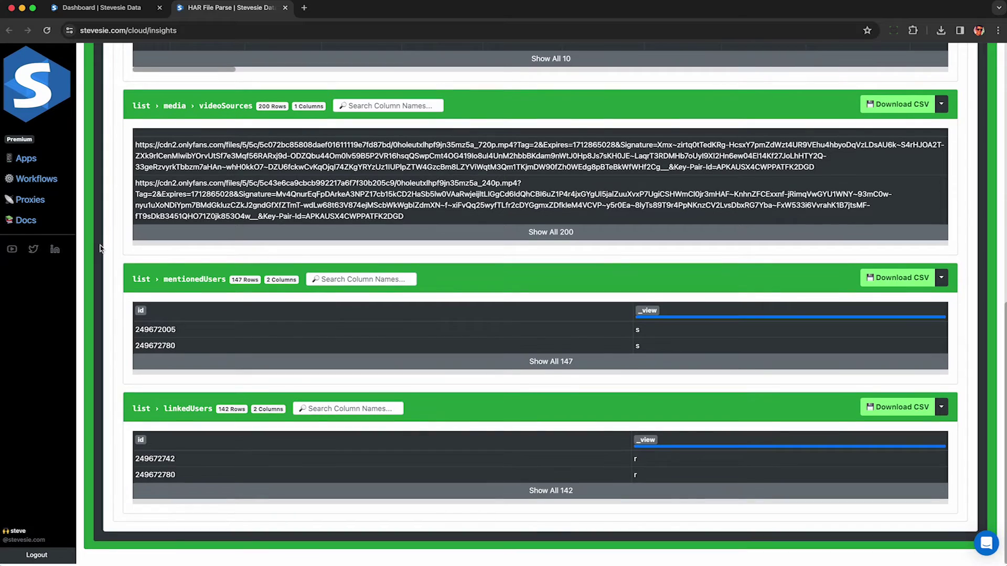
pyautogui.click(193, 370)
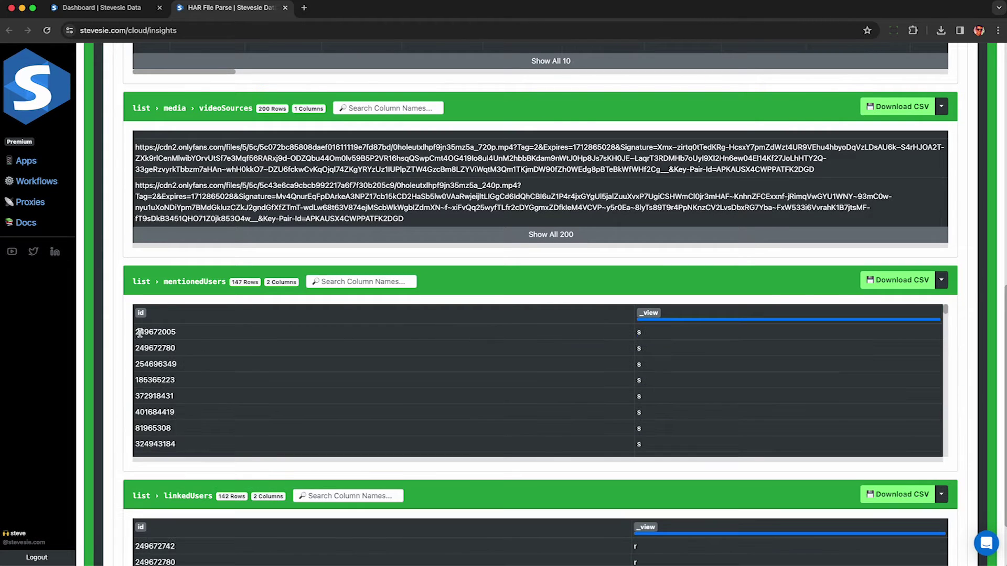
pyautogui.click(139, 332)
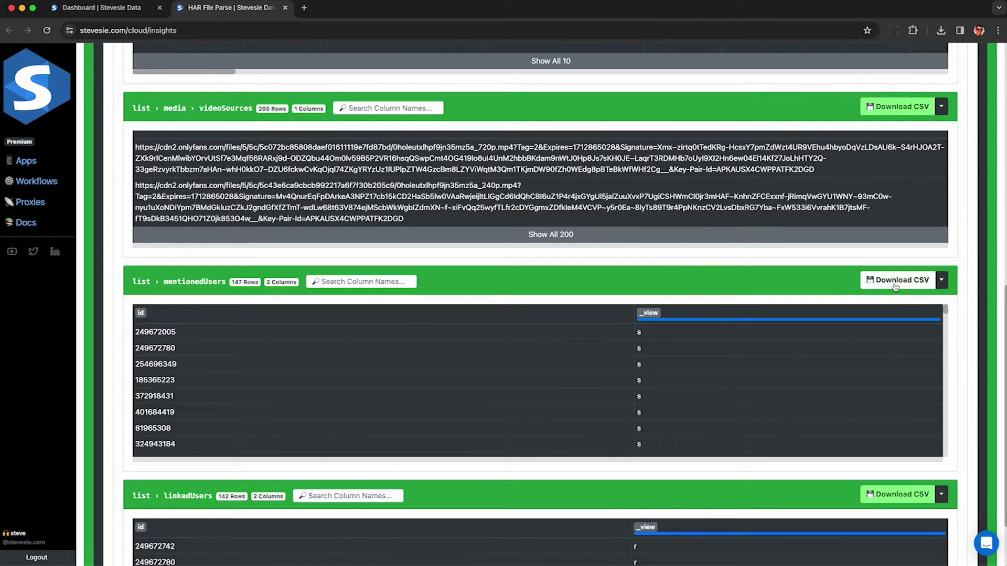
pyautogui.click(142, 315)
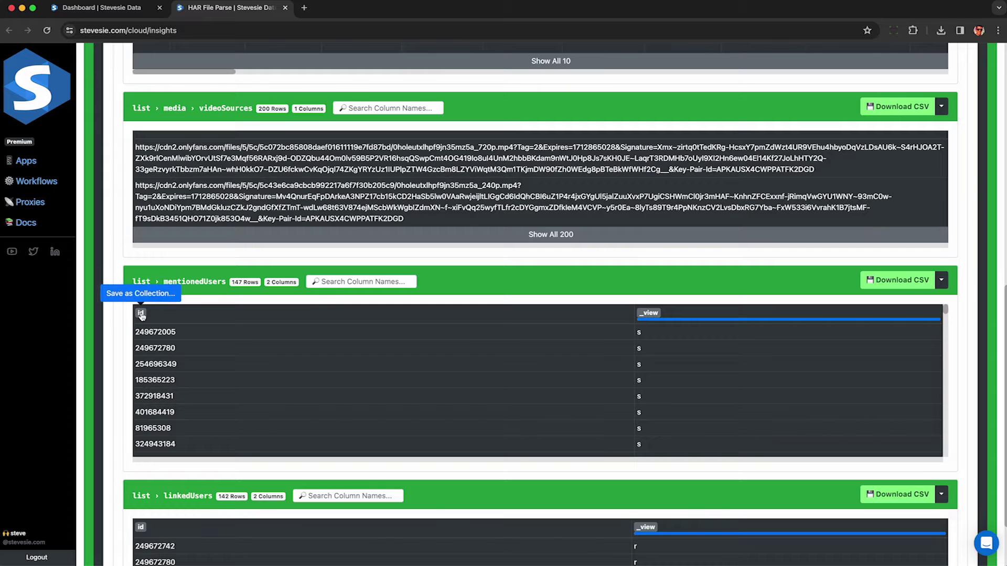
pyautogui.click(148, 296)
pyautogui.moveTo(117, 121); pyautogui.dragTo(157, 171)
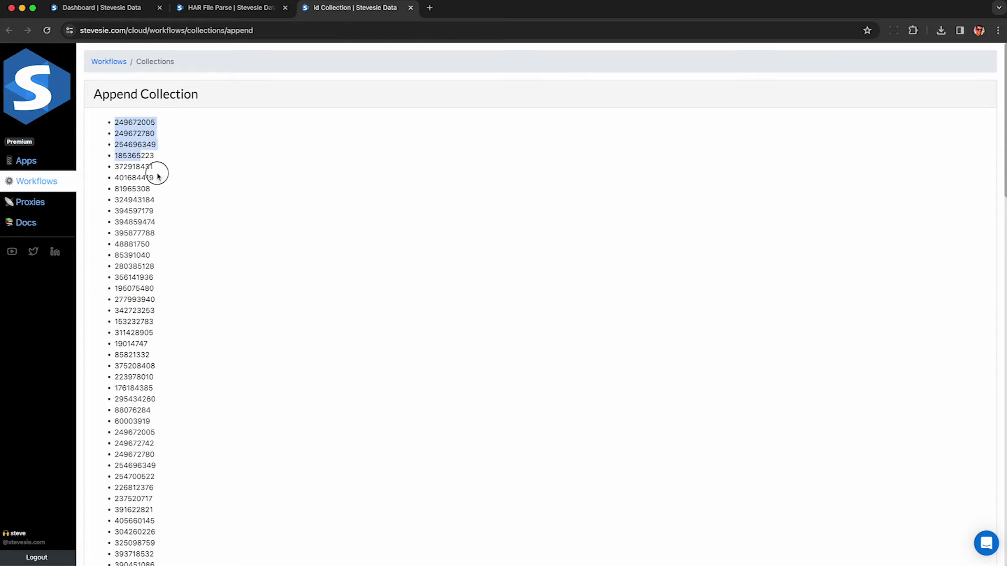
pyautogui.scroll(-10, 170, 199)
pyautogui.scroll(-4, 171, 200)
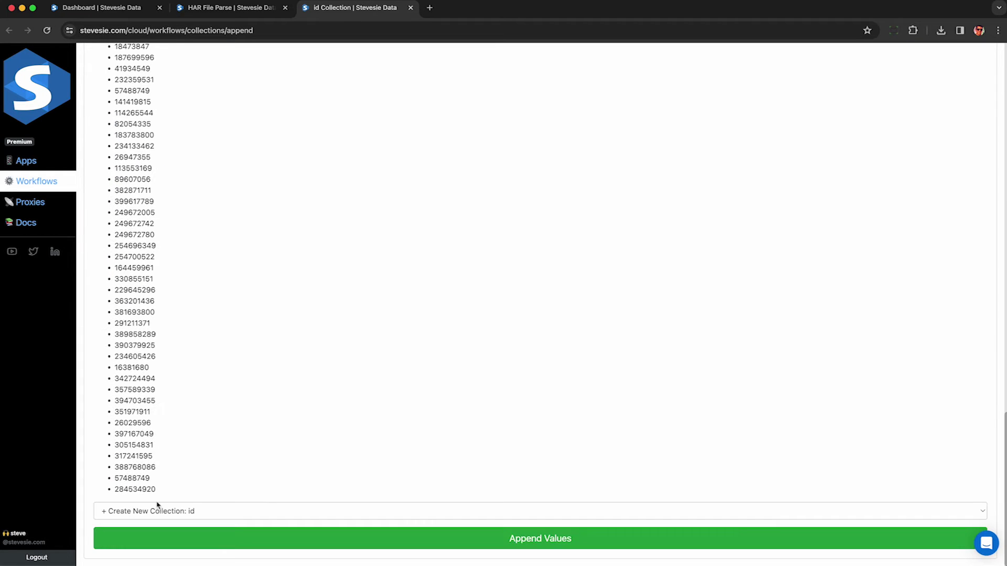
pyautogui.keyDown('shift'); pyautogui.click(178, 493); pyautogui.keyUp('shift')
pyautogui.press('super+c')
pyautogui.press('super+Tab')
pyautogui.press('super+v')
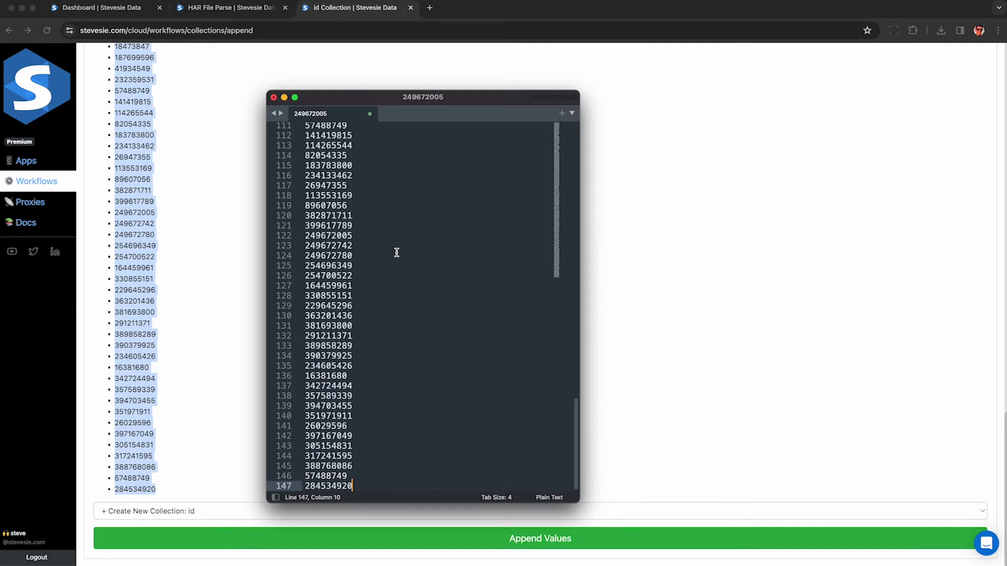
pyautogui.moveTo(305, 486); pyautogui.dragTo(305, 113)
pyautogui.write('https://o')
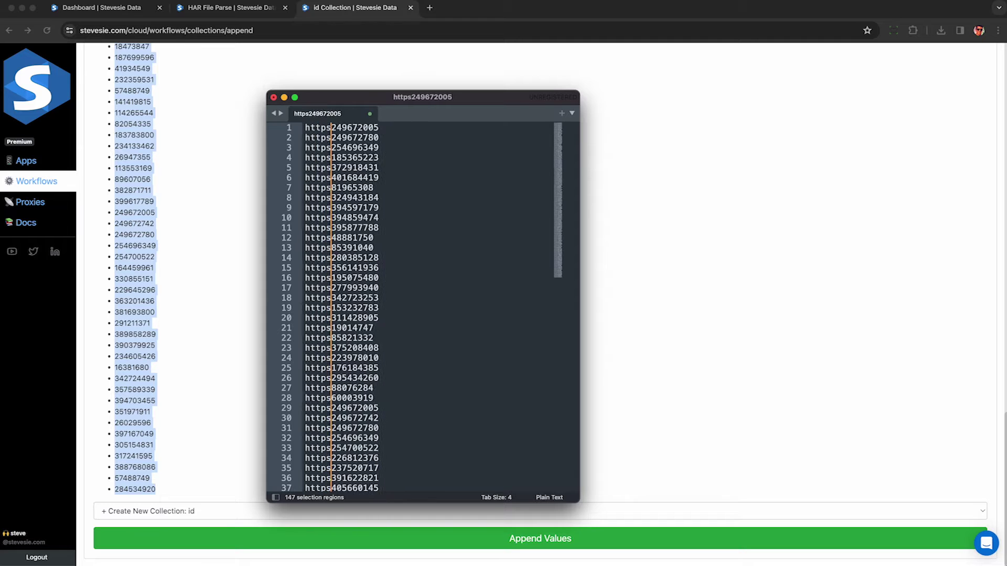
pyautogui.write('nly')
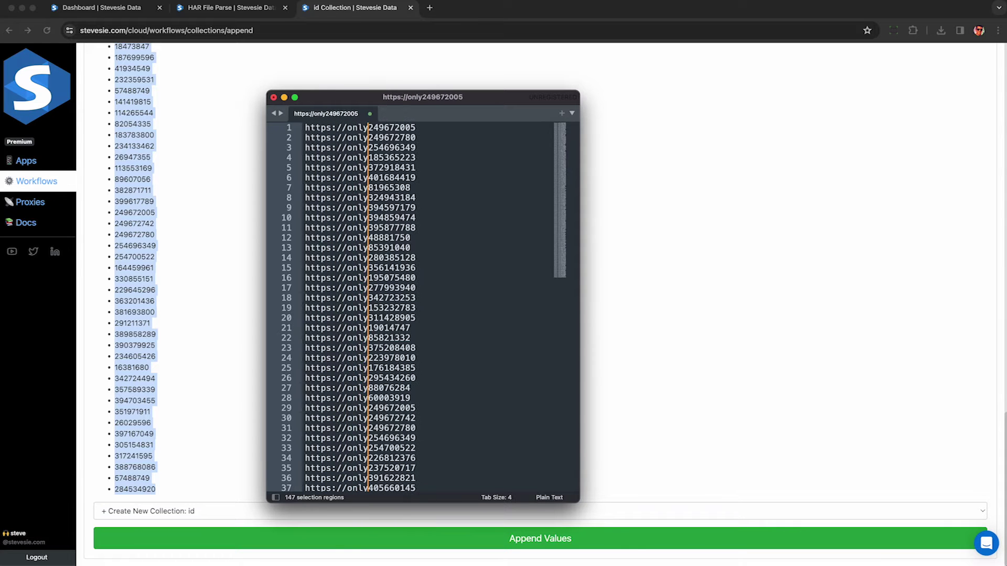
pyautogui.write('fans.com/')
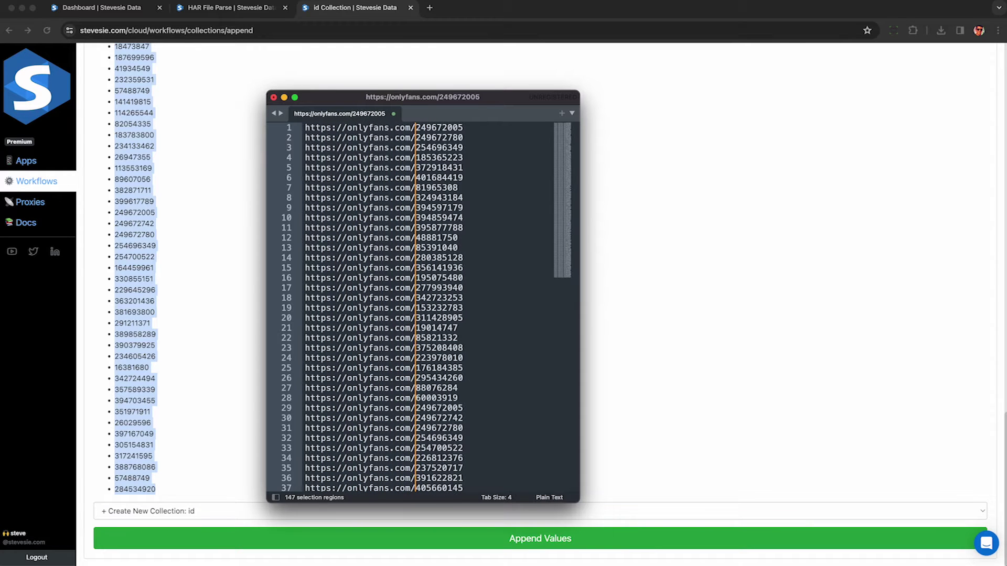
# - Insert blank lines after the fifth profile URL
pyautogui.scroll(-20, 426, 183)
pyautogui.click(454, 297)
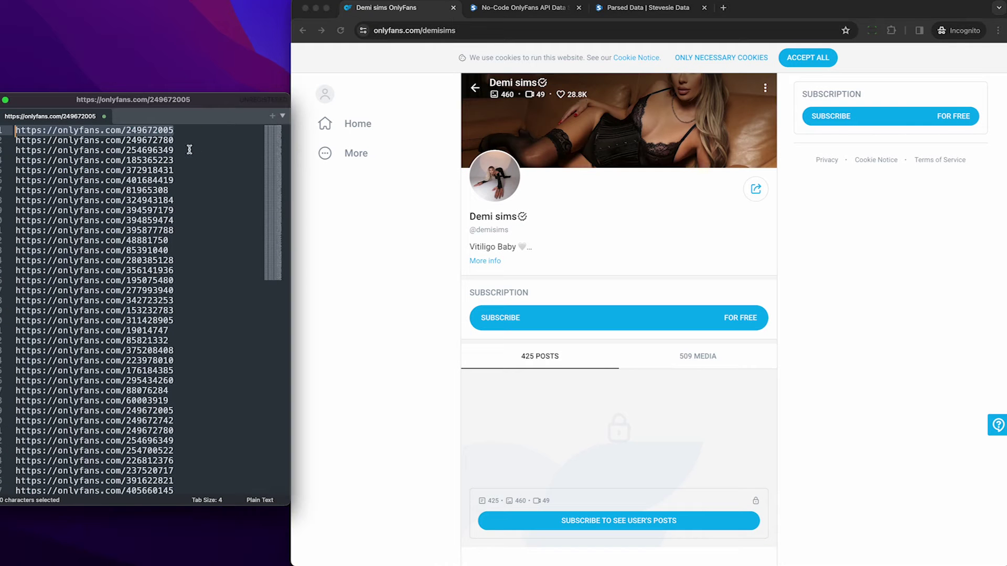
pyautogui.click(187, 169)
pyautogui.press('Return')
pyautogui.press('Return')
pyautogui.press('Return')
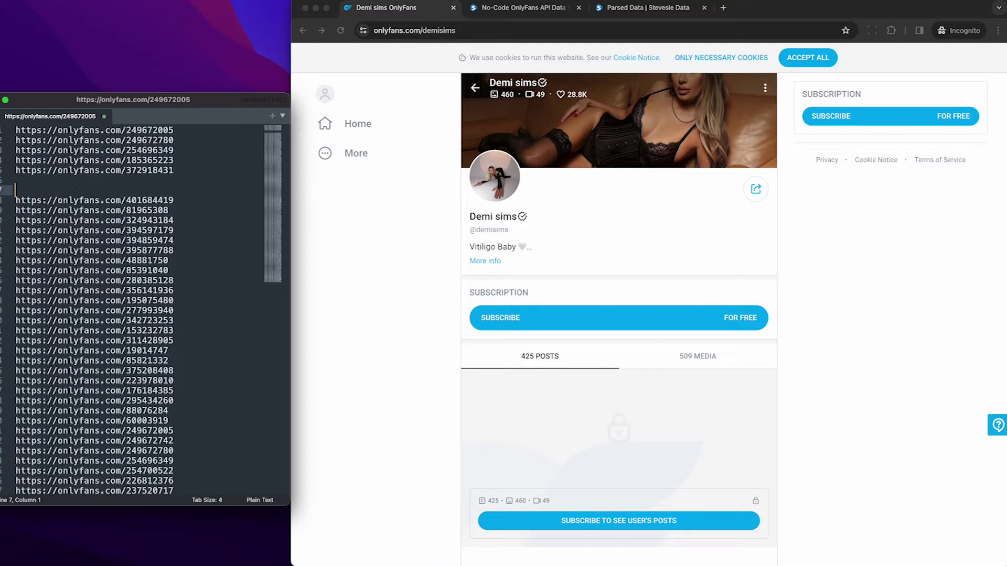
# - Open Chrome DevTools on the Network panel beside the profile page
pyautogui.click(407, 60)
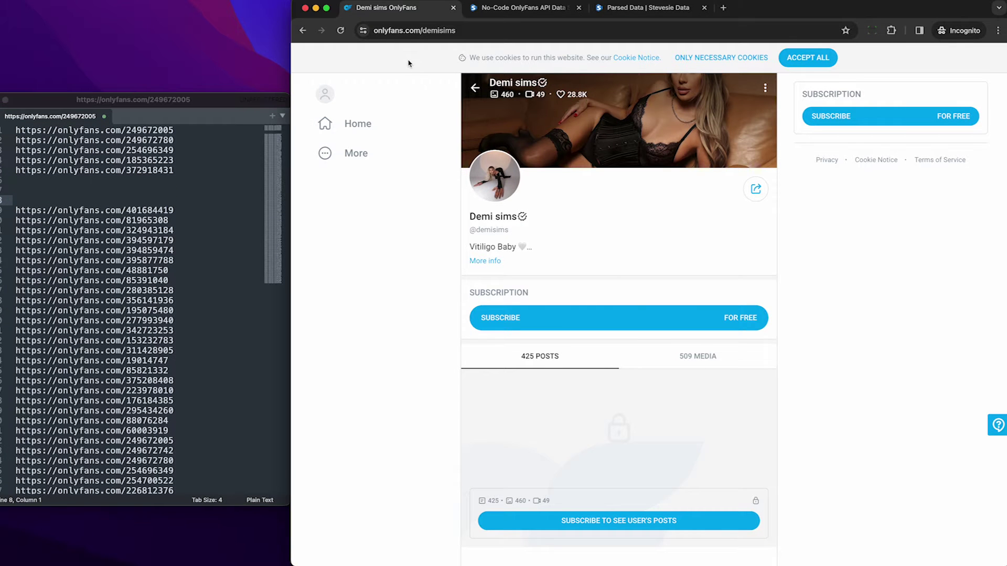
pyautogui.rightClick(408, 63)
pyautogui.click(422, 217)
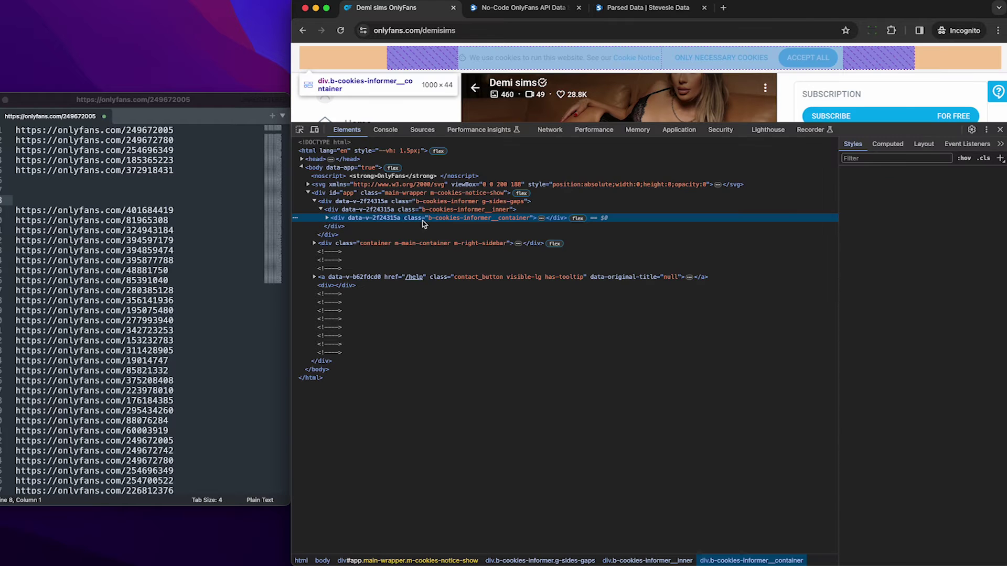
pyautogui.click(556, 132)
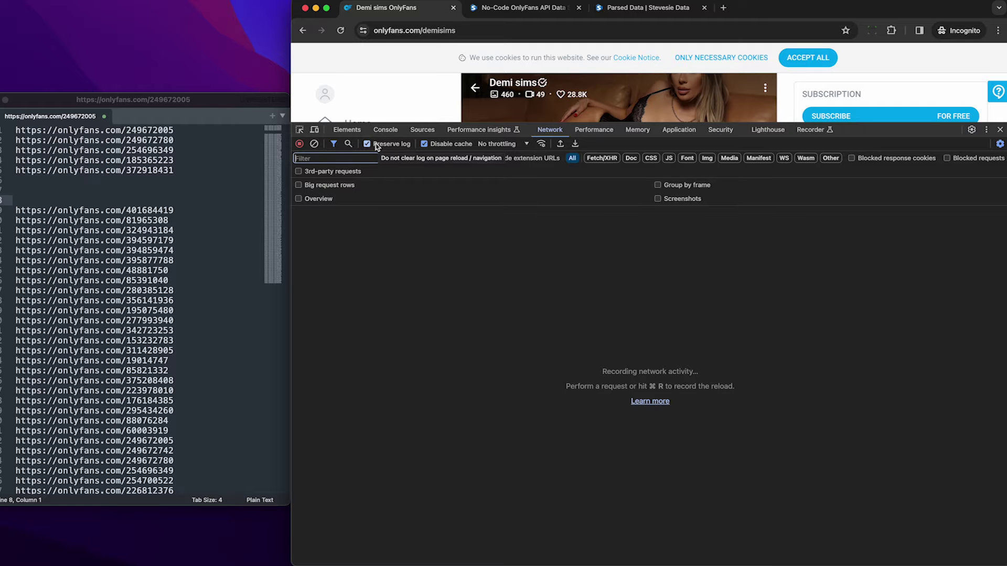
# - Copy line 1's profile URL from Sublime Text
pyautogui.moveTo(191, 129); pyautogui.dragTo(3, 125)
pyautogui.press('super+c')
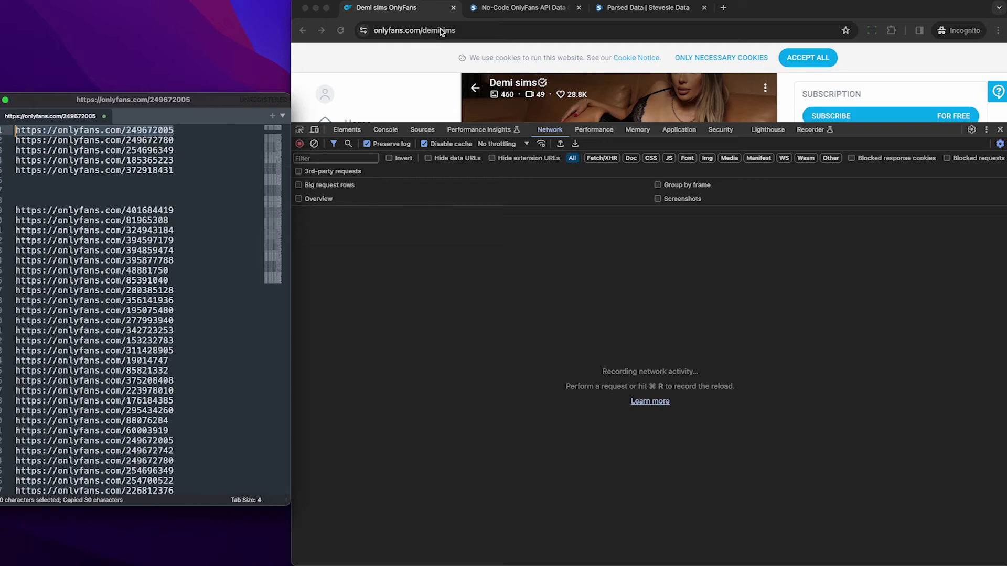
pyautogui.click(440, 31)
pyautogui.press('super+v')
pyautogui.press('Return')
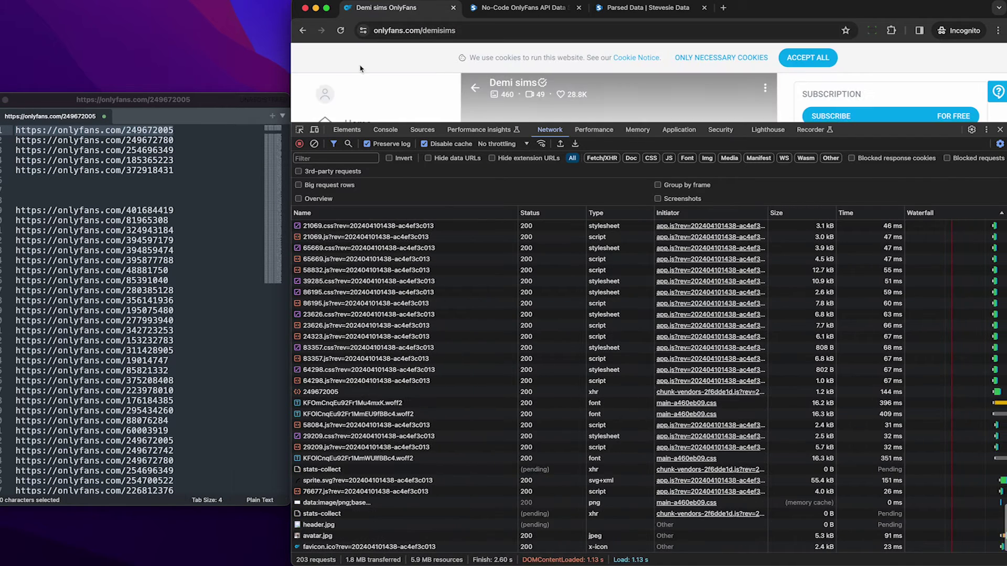
pyautogui.doubleClick(165, 132)
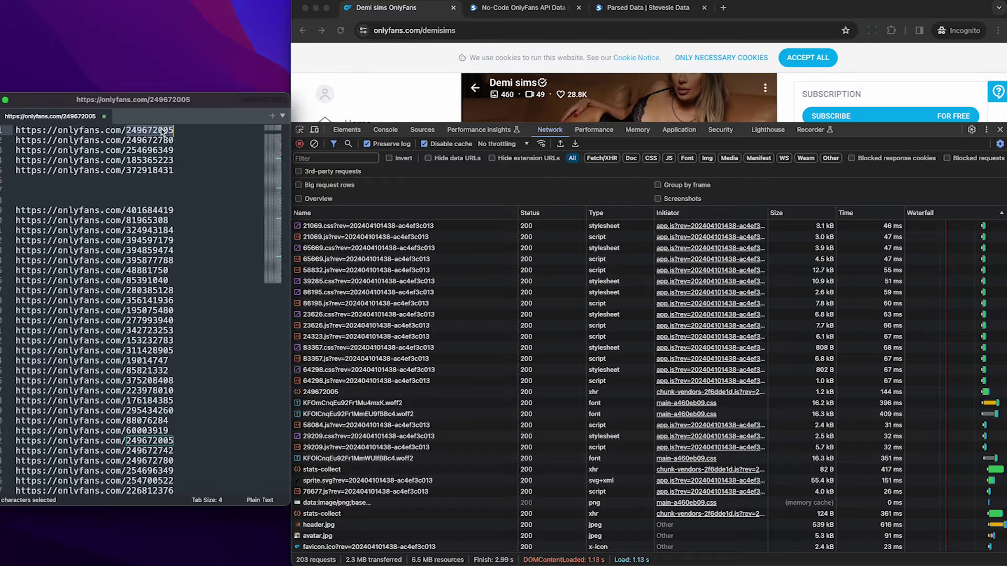
pyautogui.press('super+c')
pyautogui.click(341, 158)
pyautogui.press('super+v')
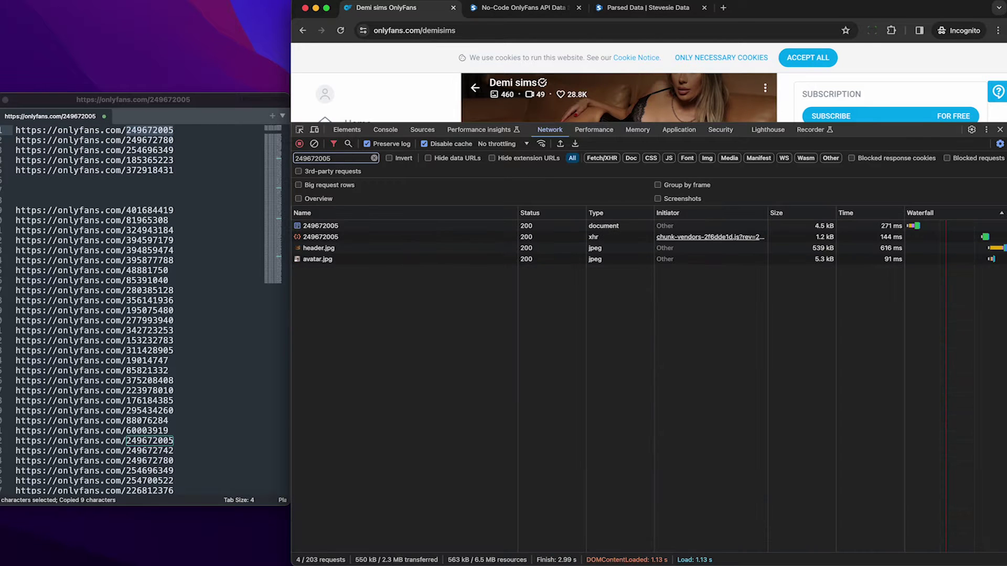
# - Preview the profile's JSON (postsCount 425, mediasCount 509) and copy the second profile URL
pyautogui.click(323, 237)
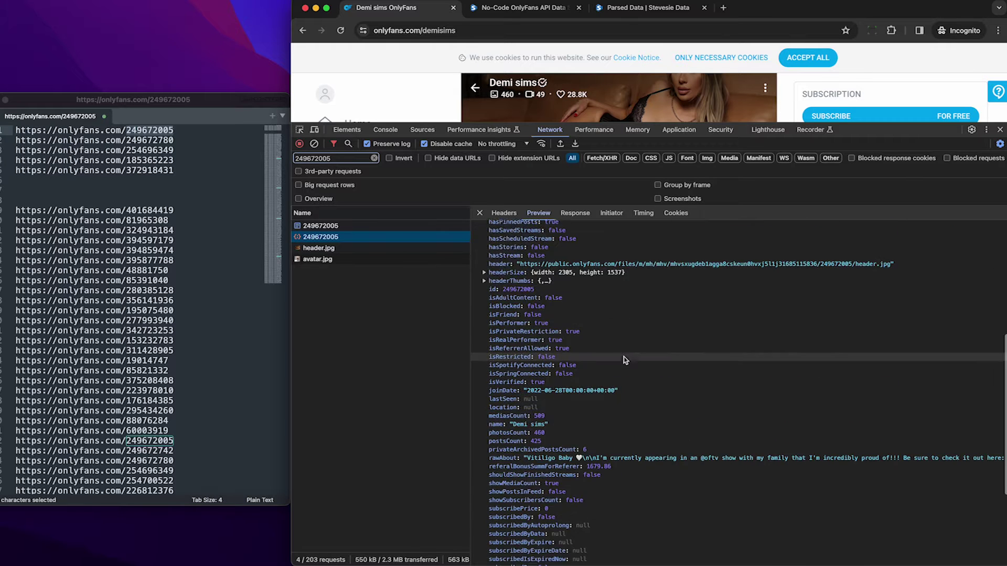
pyautogui.scroll(-5, 624, 359)
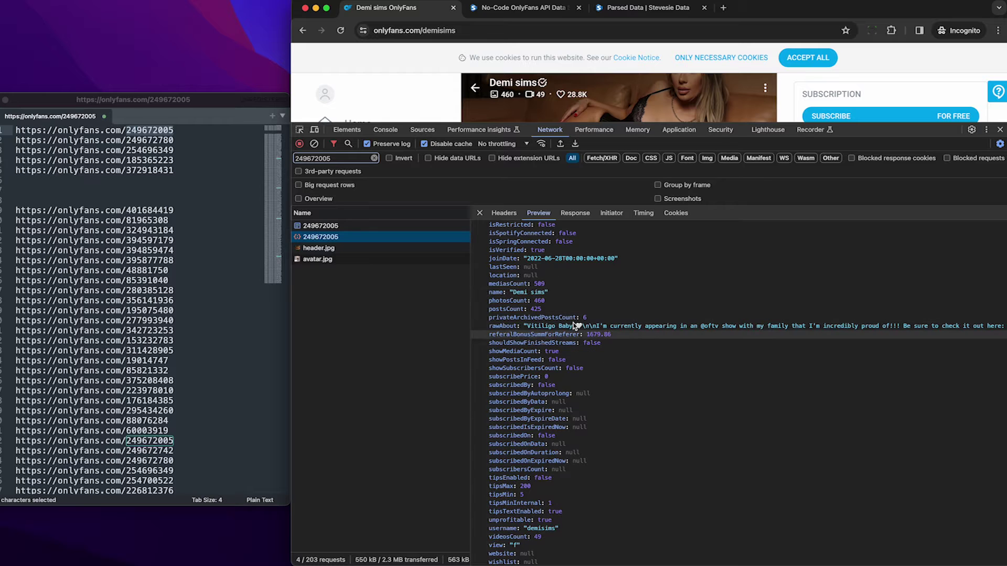
pyautogui.click(174, 138)
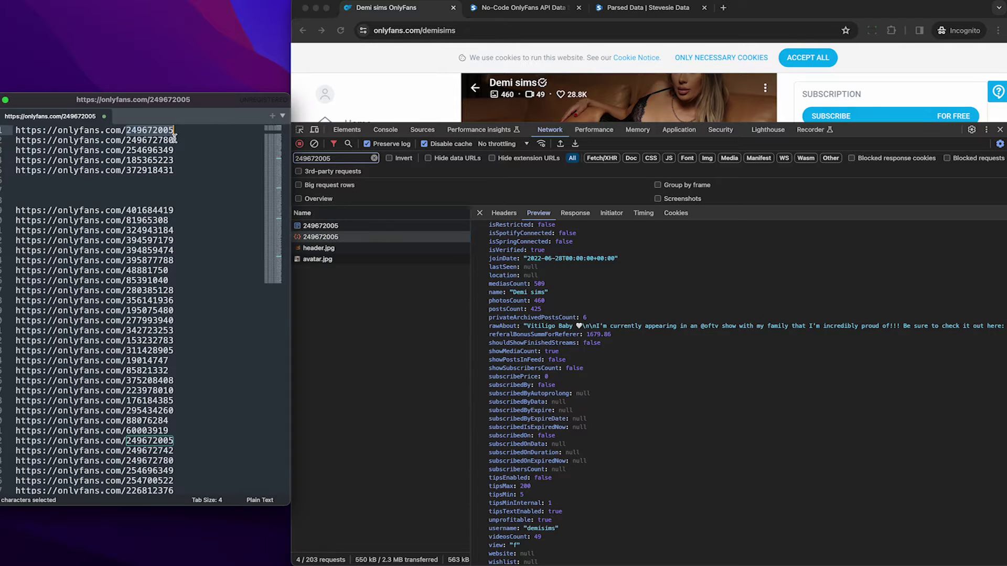
pyautogui.moveTo(174, 137); pyautogui.dragTo(20, 140)
pyautogui.press('super+c')
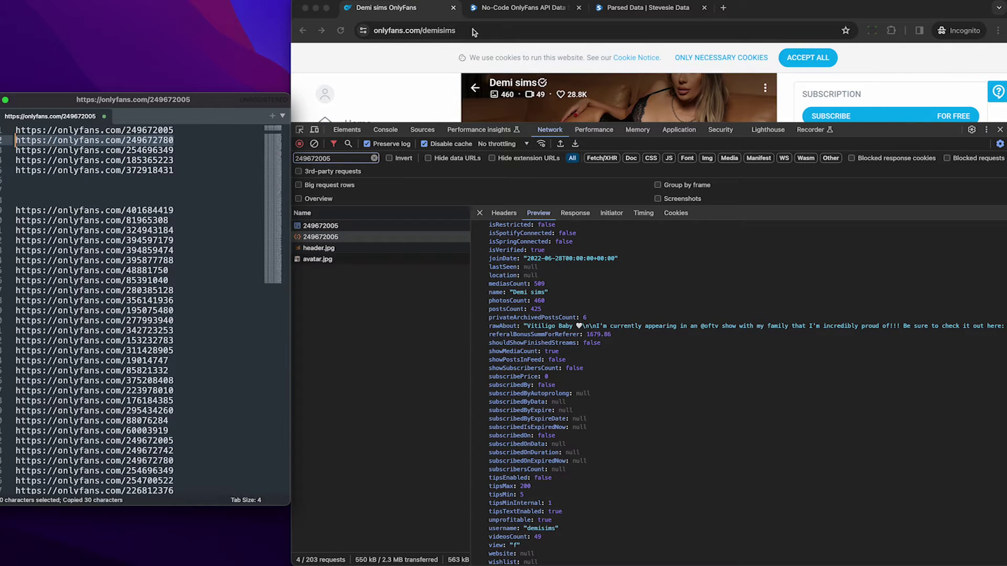
# - Load the second profile URL and filter Network requests to ID 249672780
pyautogui.click(472, 31)
pyautogui.press('super+v')
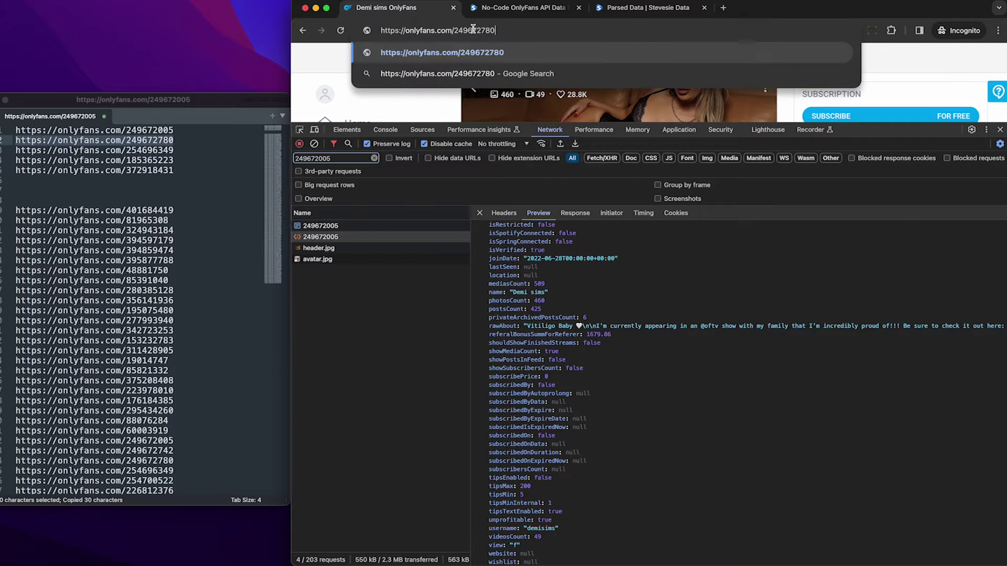
pyautogui.press('Return')
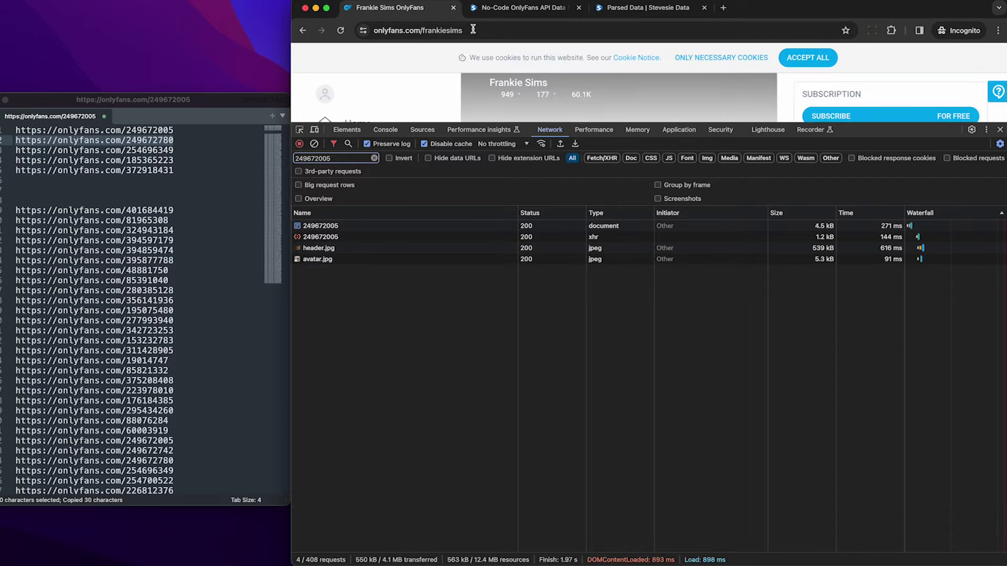
pyautogui.click(150, 141)
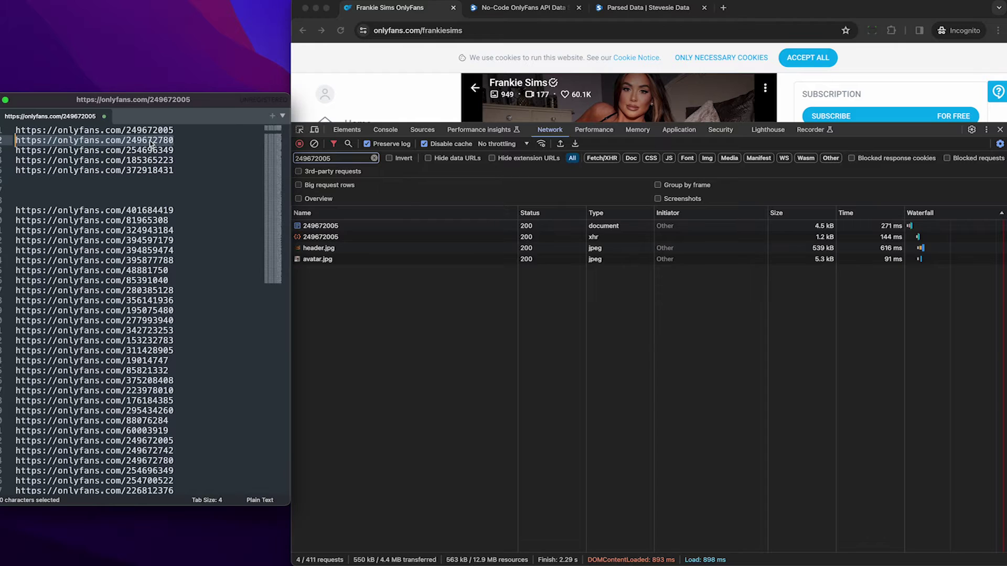
pyautogui.doubleClick(150, 141)
pyautogui.press('super+c')
pyautogui.click(347, 158)
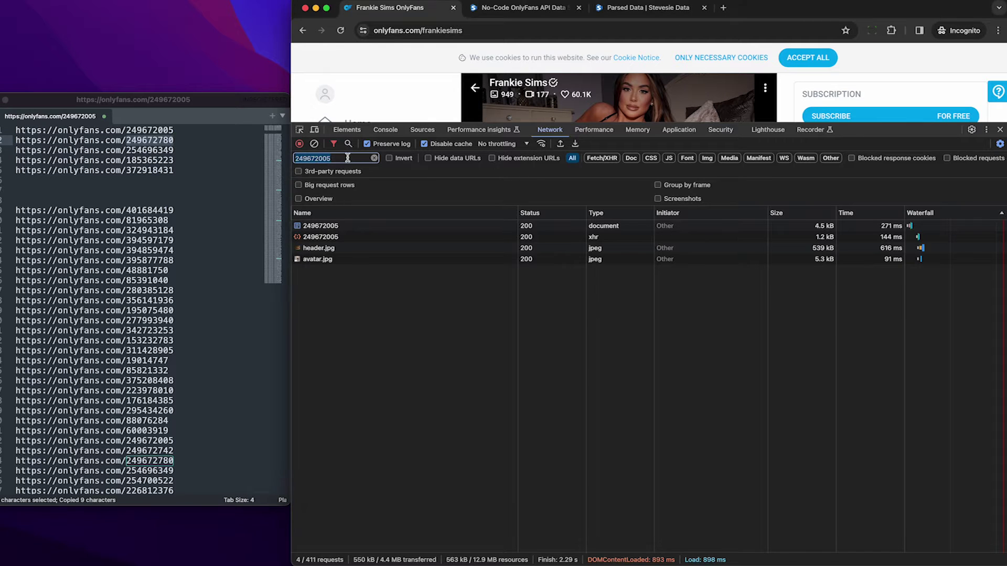
pyautogui.press('super+v')
# - Preview its JSON (postsCount 857, mediasCount 1126) and select the third profile URL
pyautogui.click(335, 237)
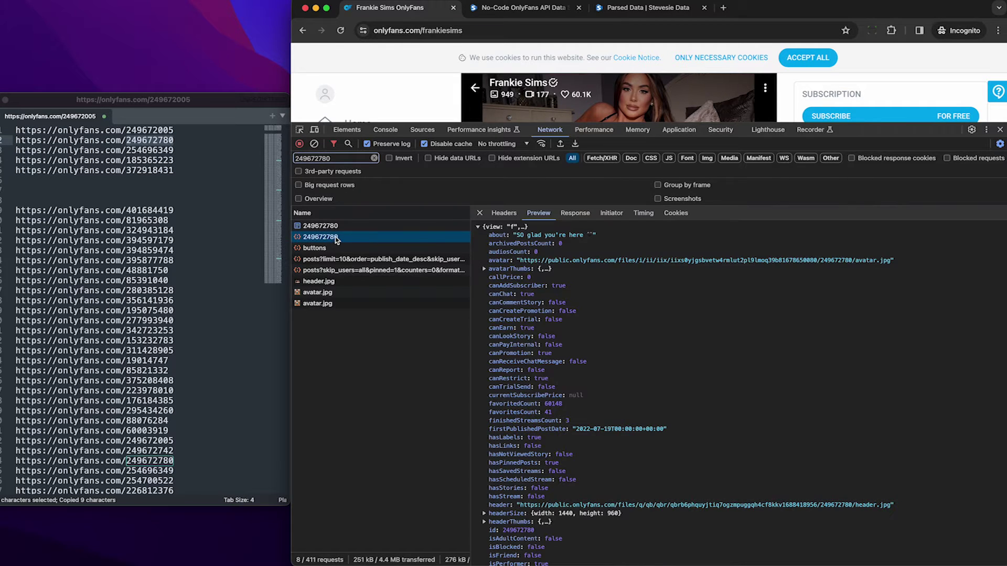
pyautogui.scroll(-5, 552, 311)
pyautogui.scroll(-4, 551, 311)
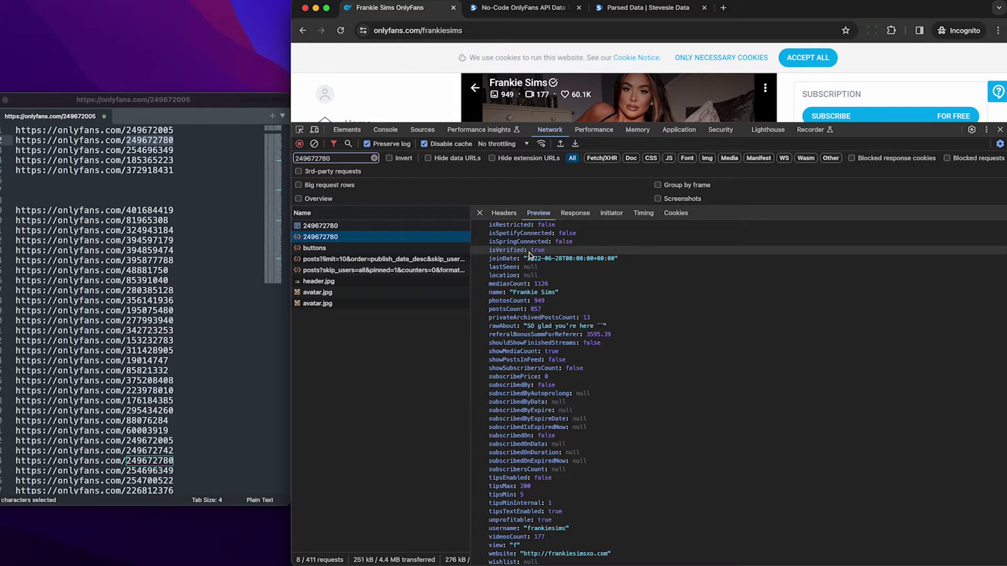
pyautogui.click(129, 146)
pyautogui.click(186, 148)
pyautogui.press('shift+super+Left')
pyautogui.press('super+c')
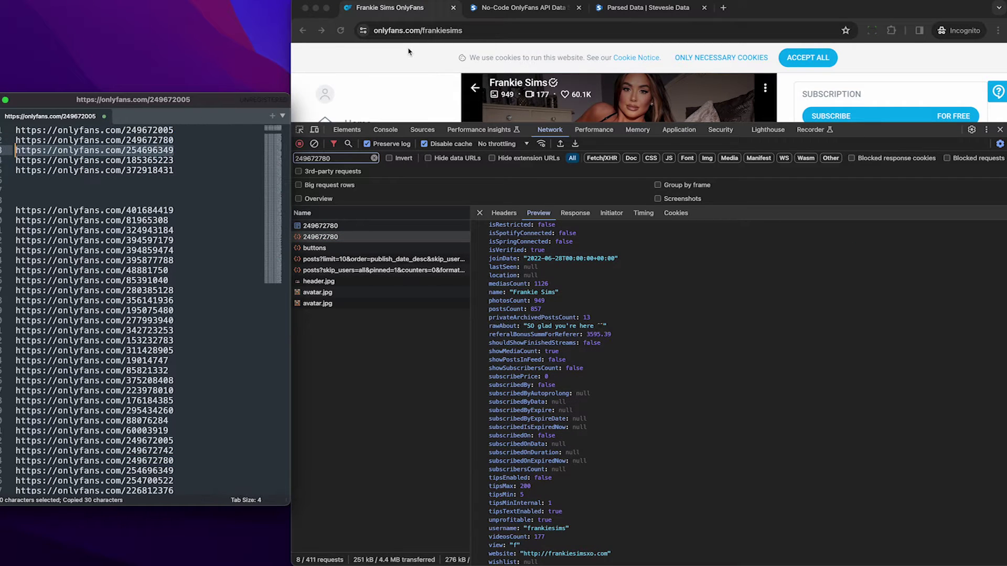
pyautogui.click(441, 31)
pyautogui.press('super+v')
pyautogui.press('Return')
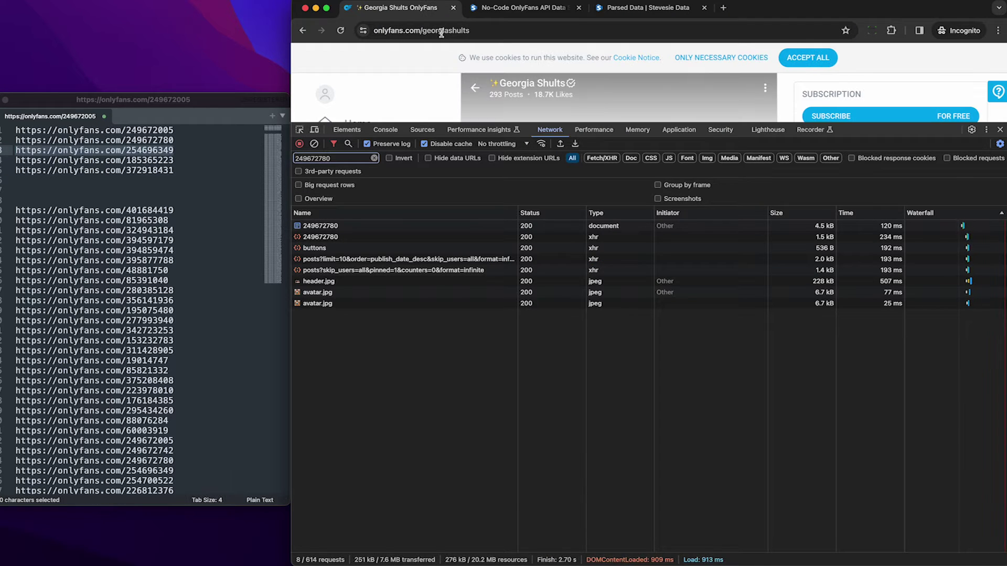
pyautogui.doubleClick(160, 152)
pyautogui.press('super+c')
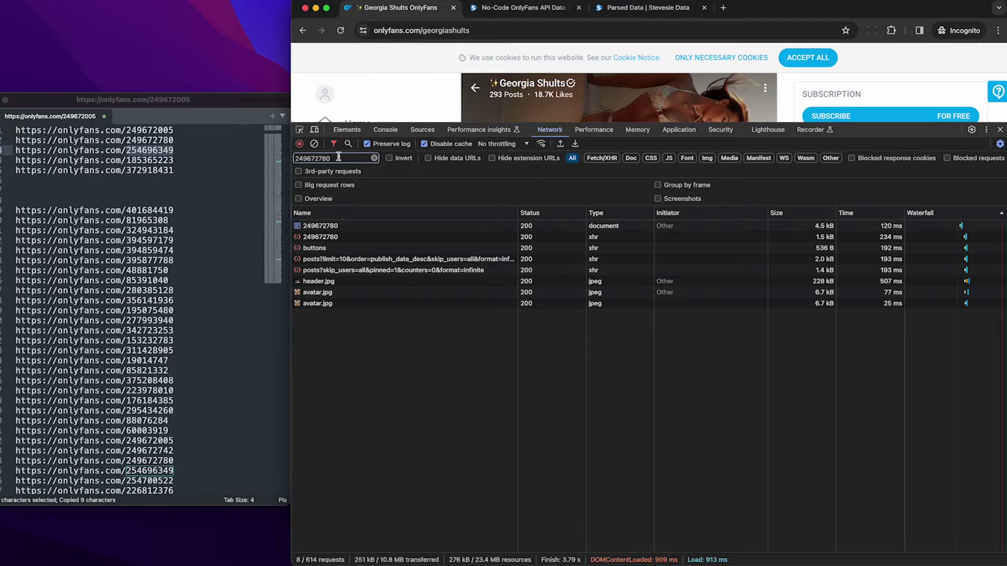
pyautogui.press('super+v')
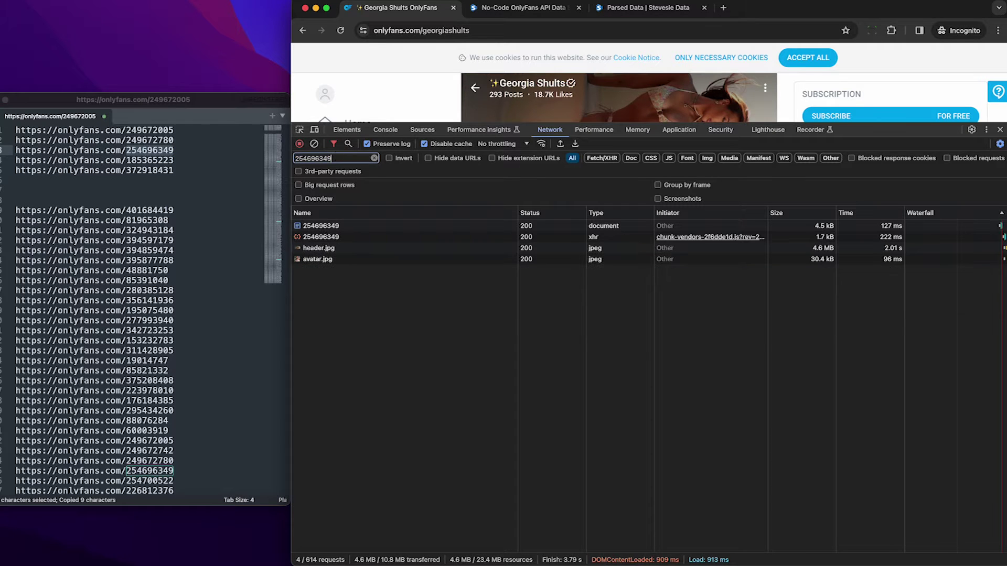
# - Inspect its JSON preview, including referalBonusSummForReferer, and copy the fourth profile URL
pyautogui.click(332, 238)
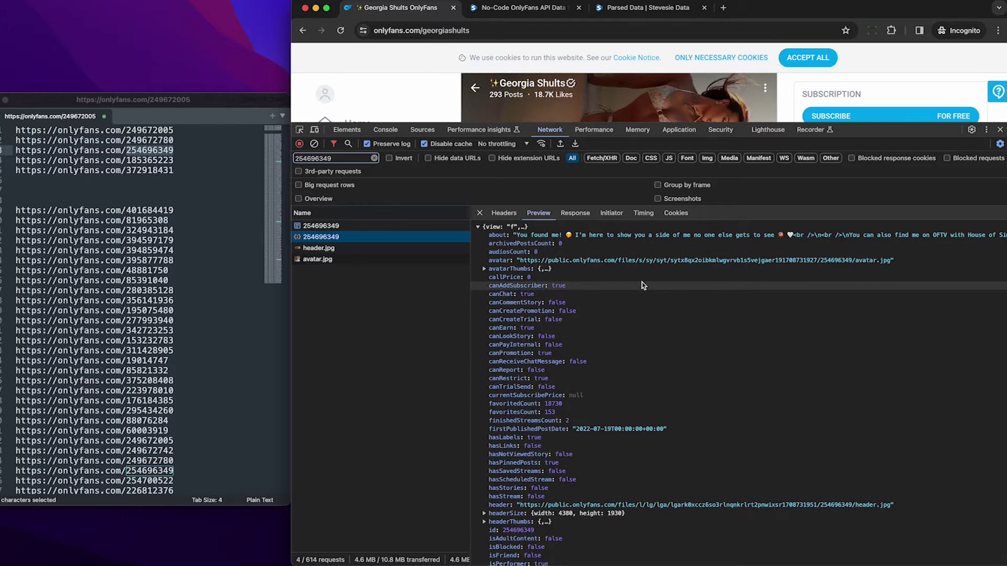
pyautogui.scroll(-10, 640, 285)
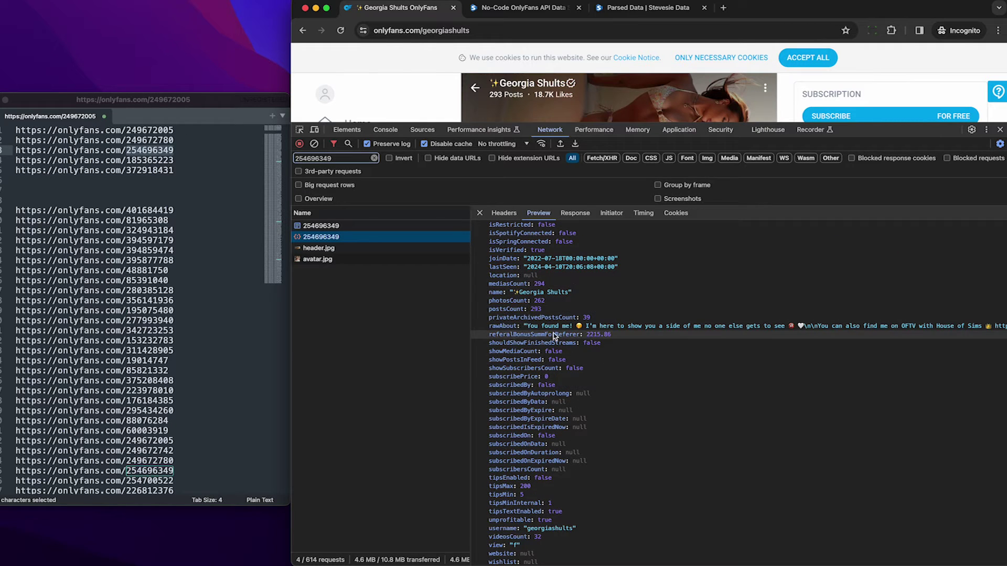
pyautogui.doubleClick(609, 336)
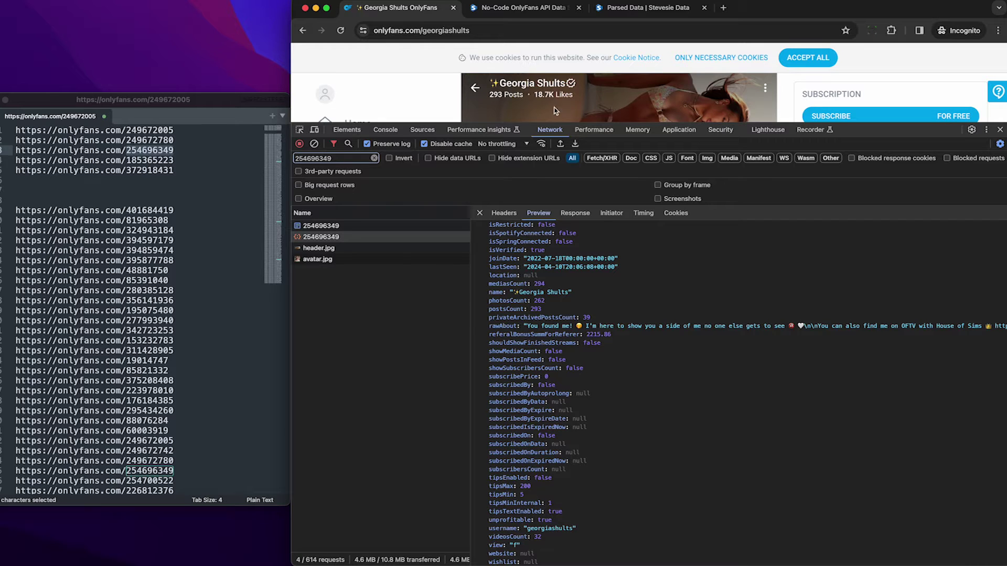
pyautogui.click(184, 160)
pyautogui.moveTo(178, 160); pyautogui.dragTo(8, 161)
pyautogui.press('super+c')
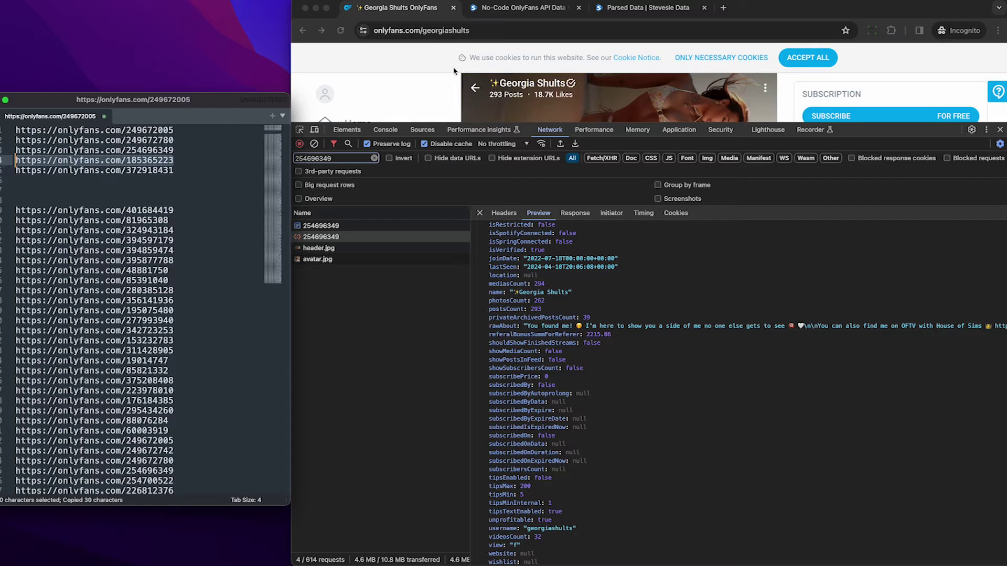
pyautogui.click(466, 30)
pyautogui.press('super+v')
pyautogui.press('Return')
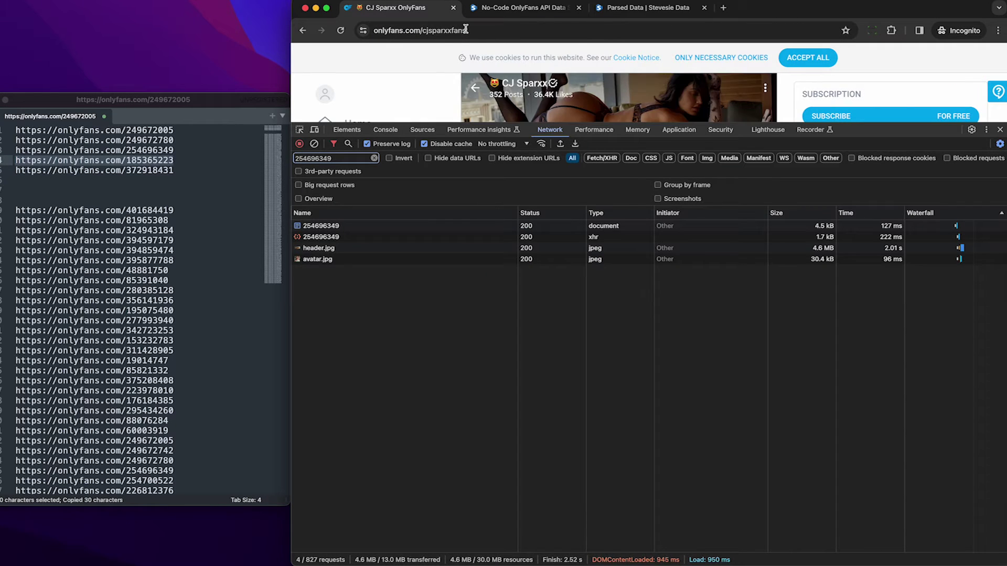
pyautogui.doubleClick(152, 161)
pyautogui.press('super+c')
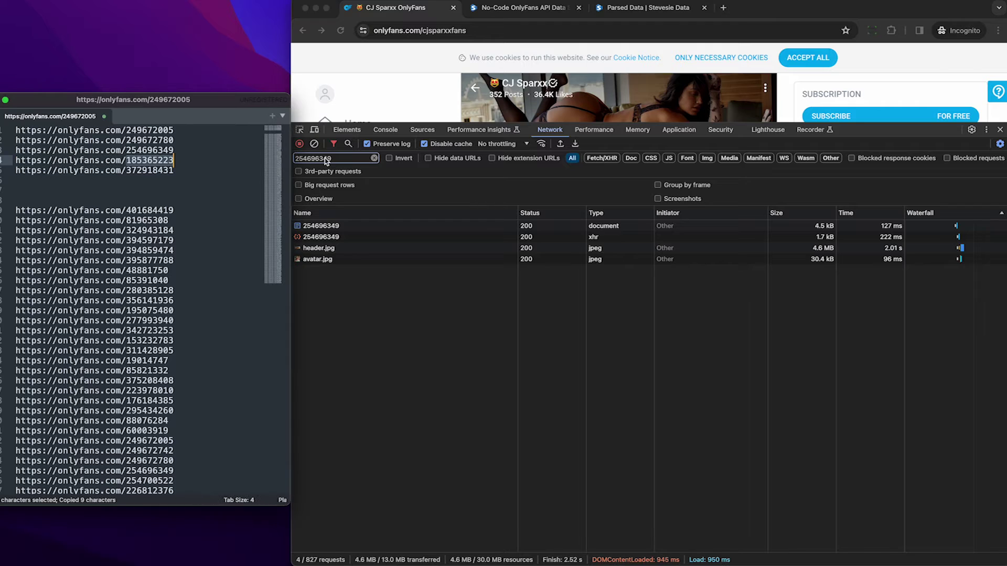
pyautogui.doubleClick(319, 158)
pyautogui.press('super+v')
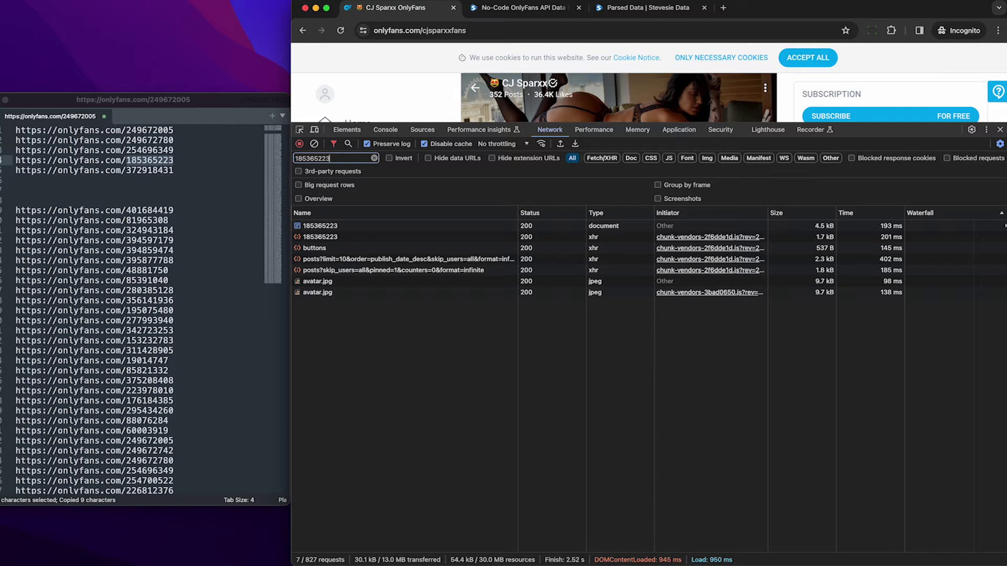
# - Preview its JSON (postsCount 352, mediasCount 1020) and copy the fifth profile URL
pyautogui.click(319, 237)
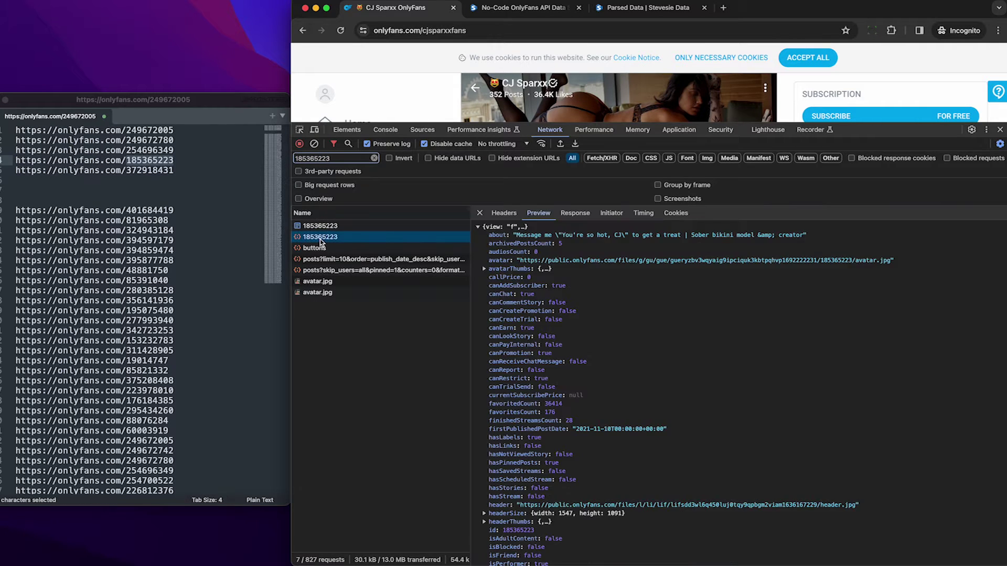
pyautogui.scroll(-10, 545, 320)
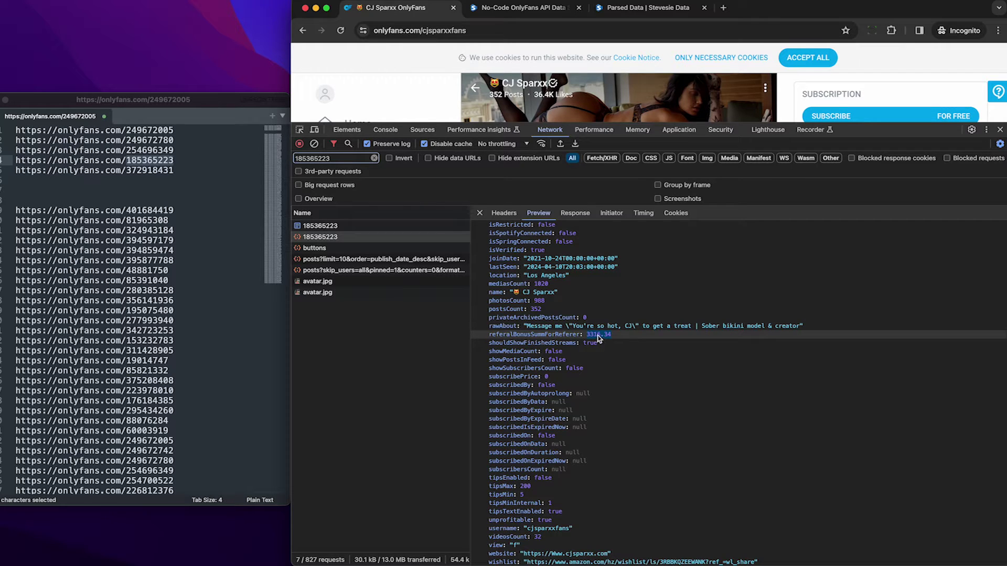
pyautogui.moveTo(190, 170); pyautogui.dragTo(2, 170)
pyautogui.press('super+c')
# - Load the fifth profile, filter Network requests to its ID, and preview its JSON
pyautogui.click(478, 31)
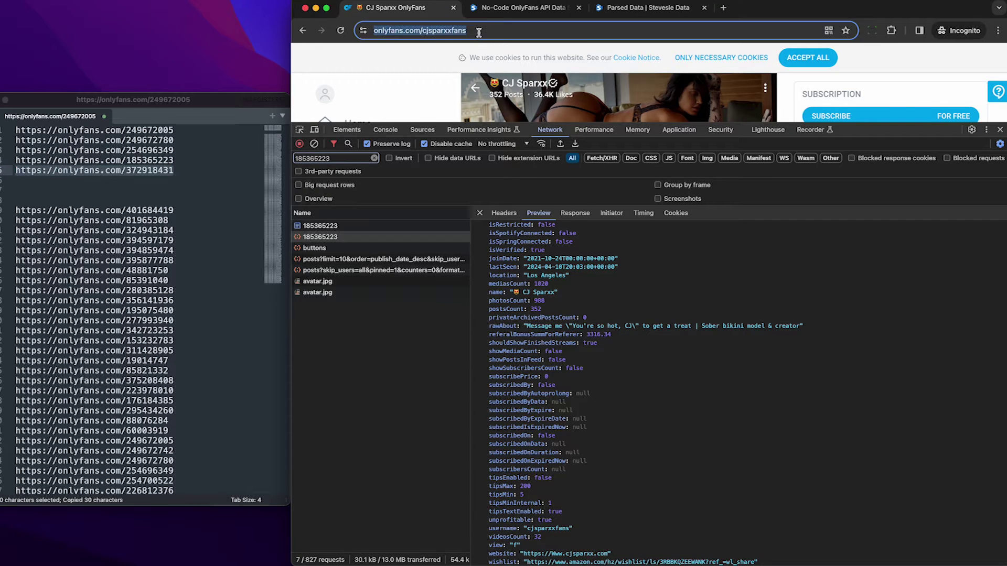
pyautogui.press('super+v')
pyautogui.press('Return')
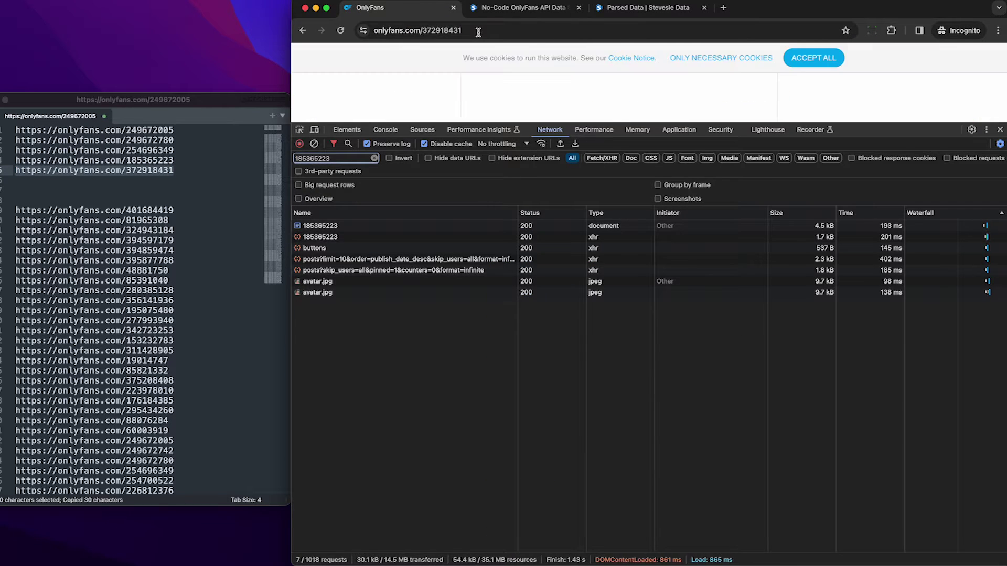
pyautogui.click(146, 174)
pyautogui.doubleClick(145, 171)
pyautogui.press('super+c')
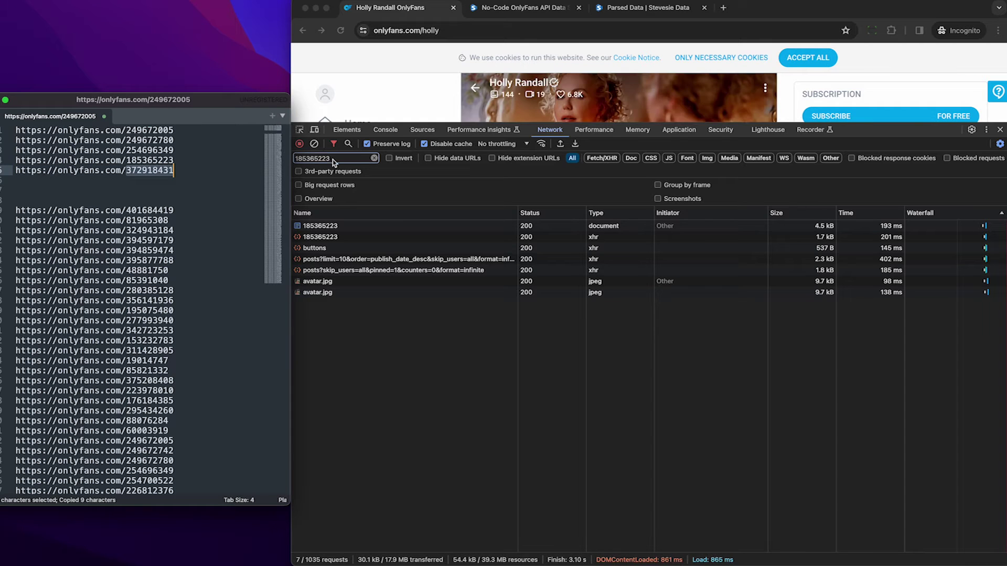
pyautogui.click(348, 159)
pyautogui.press('super+a')
pyautogui.press('super+v')
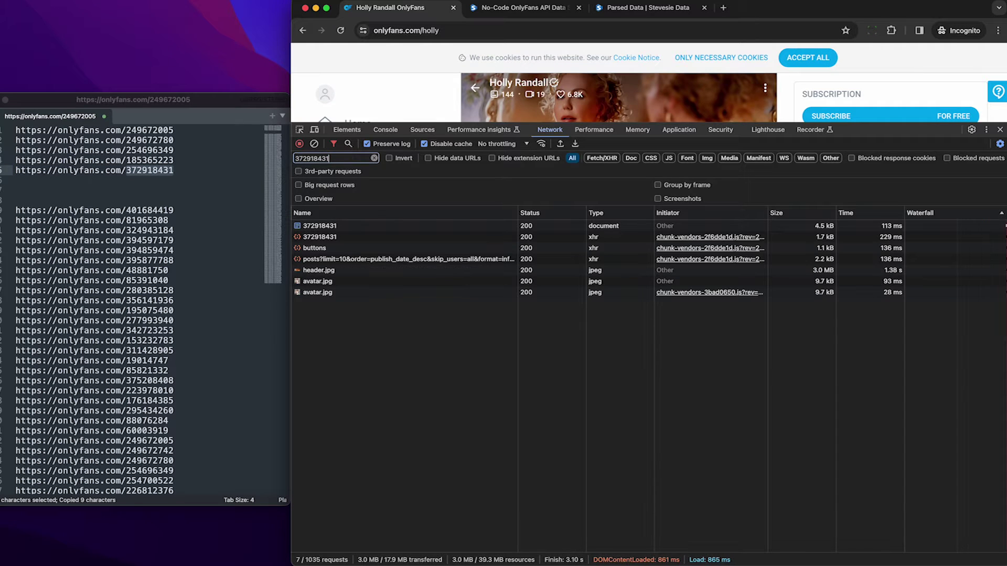
pyautogui.click(320, 237)
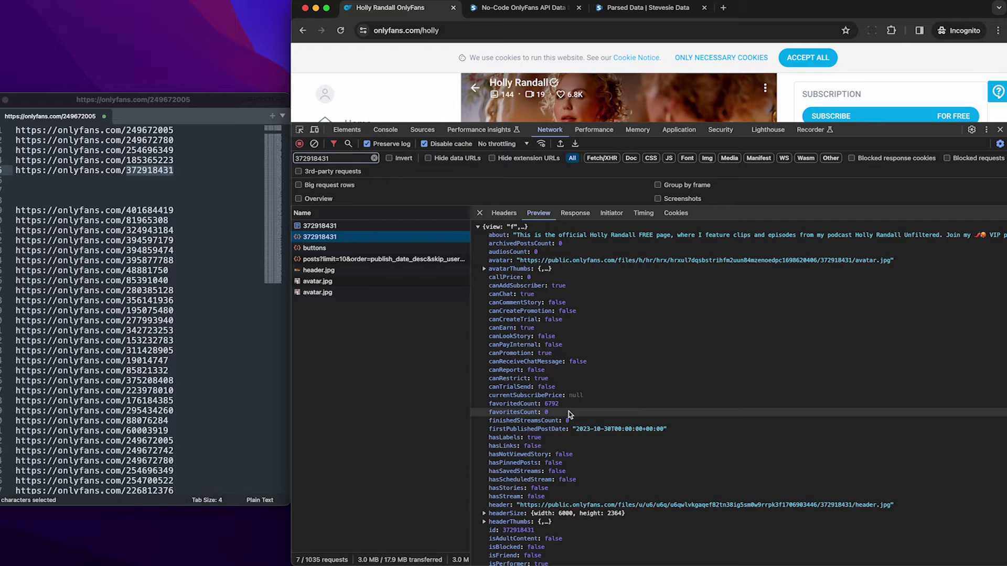
pyautogui.scroll(-5, 569, 414)
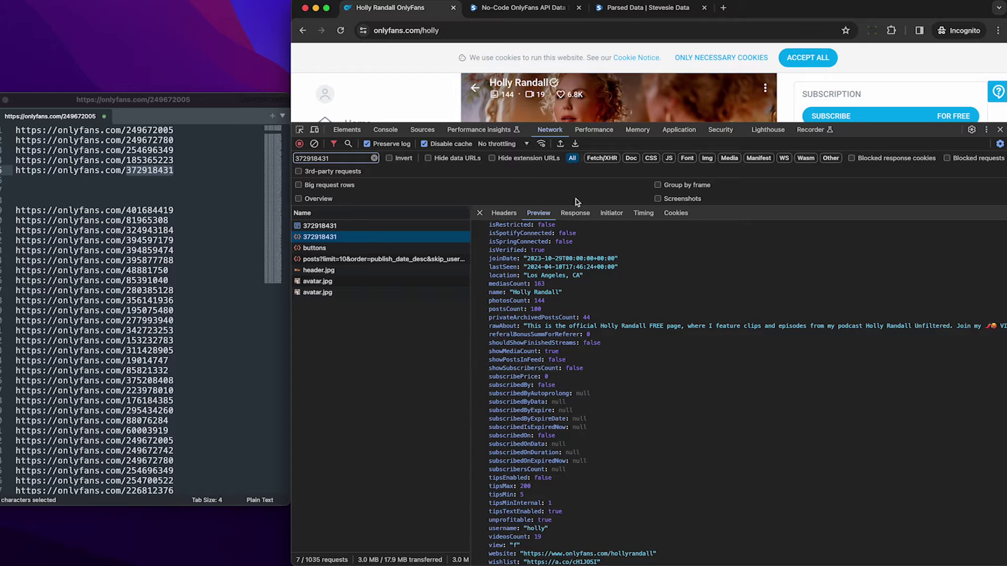
# - Export the network log as onlyfans-profiles.com.har to the Desktop and load it into Stevesie
pyautogui.click(575, 145)
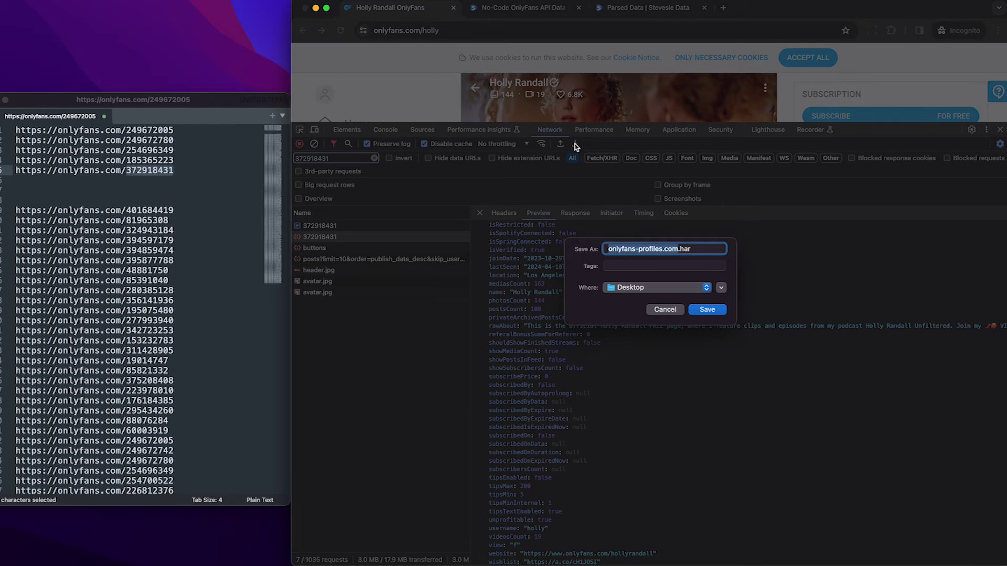
pyautogui.click(641, 249)
pyautogui.click(705, 310)
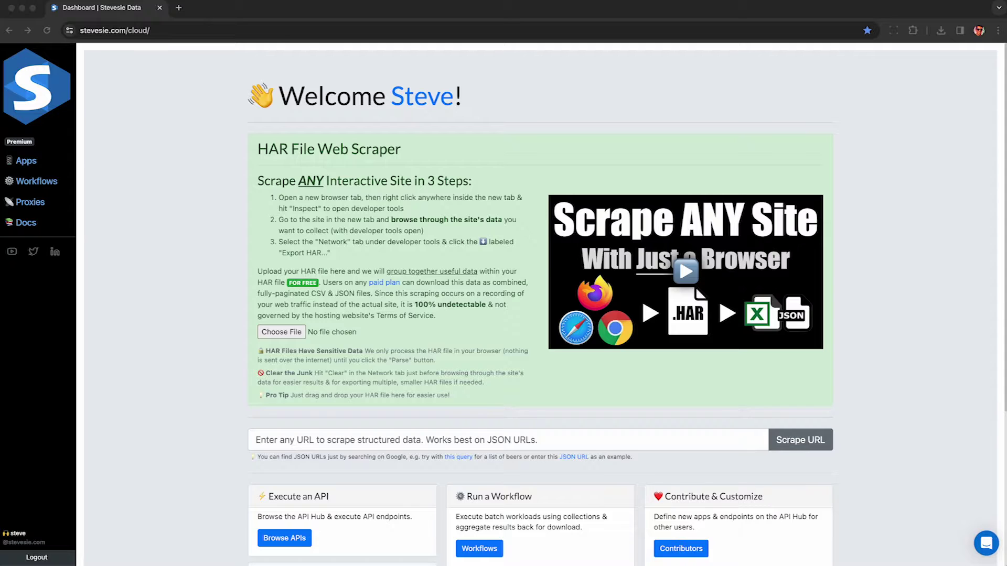
pyautogui.moveTo(999, 225); pyautogui.dragTo(736, 113)
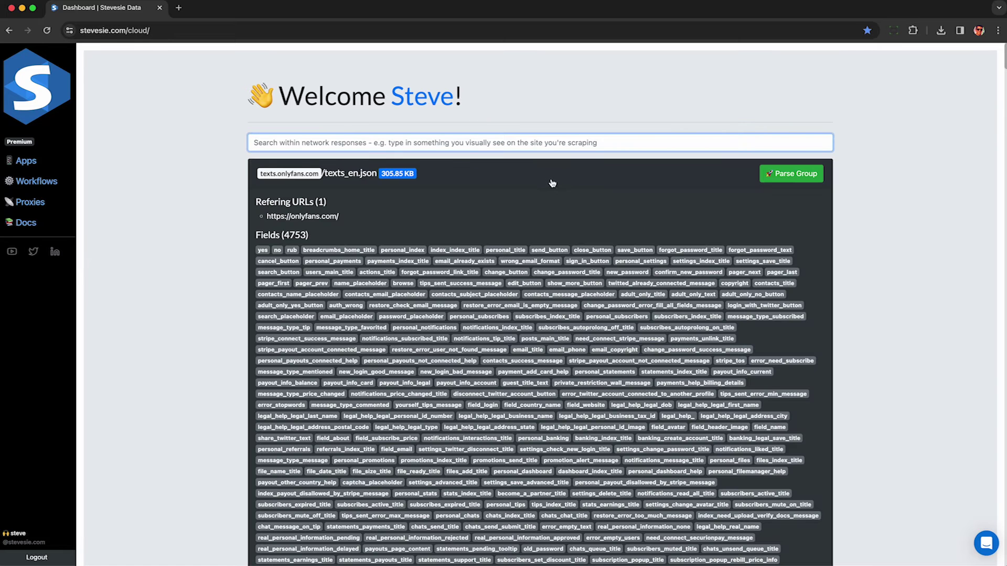
# - Collapse the texts_en.json and CSS groups and review the five referring URLs under /api2/v2/users/
pyautogui.click(461, 178)
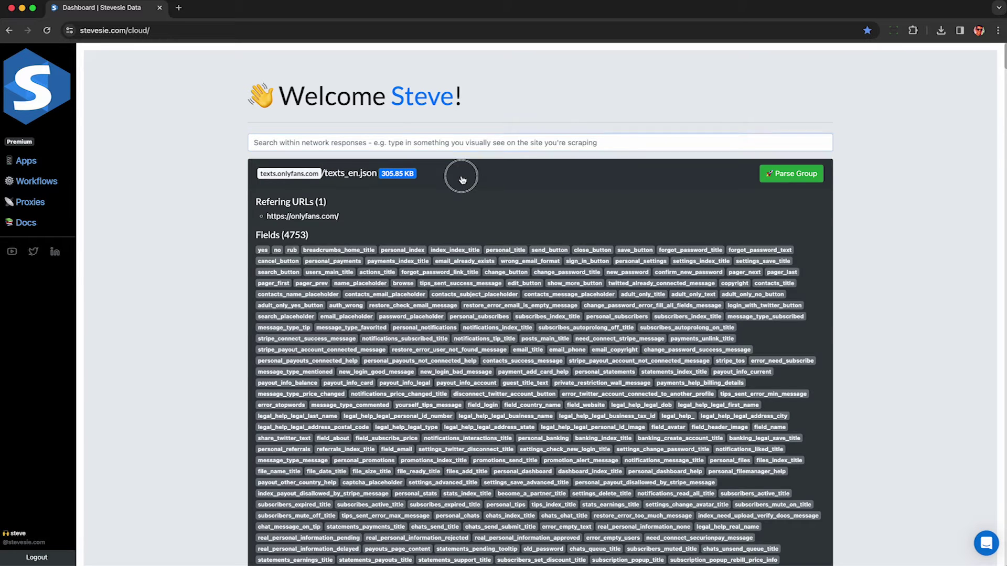
pyautogui.click(428, 225)
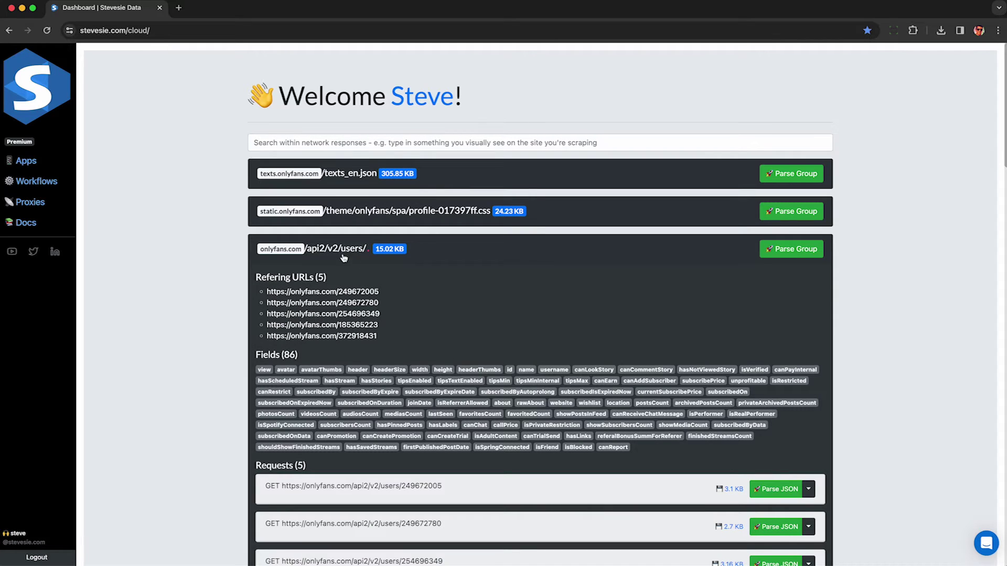
pyautogui.moveTo(381, 337); pyautogui.dragTo(268, 295)
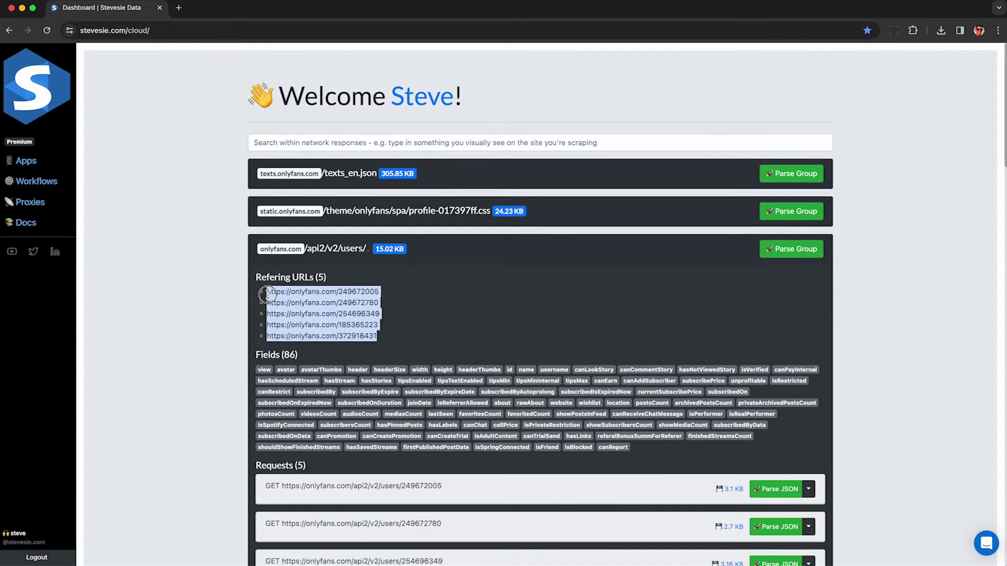
pyautogui.click(360, 298)
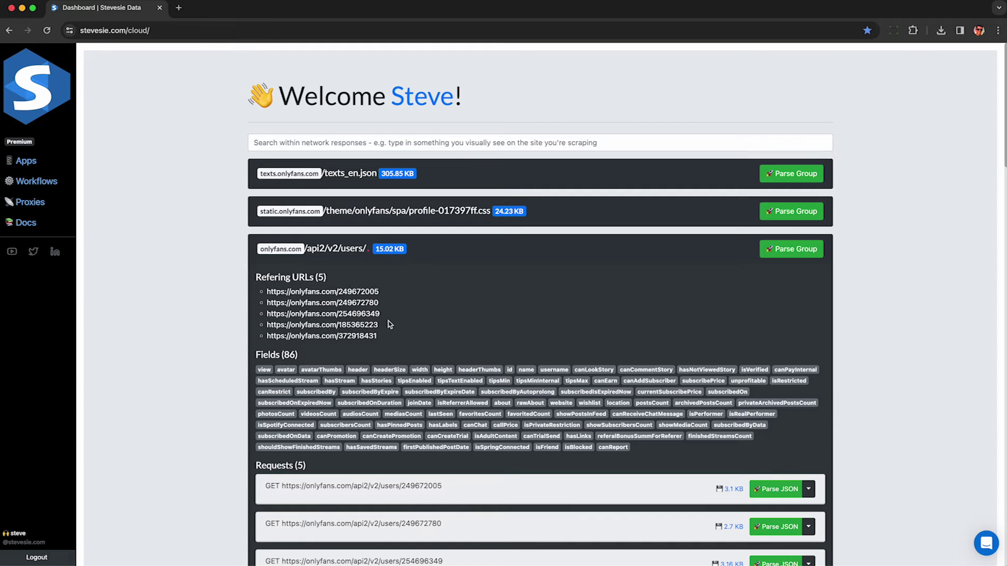
pyautogui.scroll(-5, 389, 324)
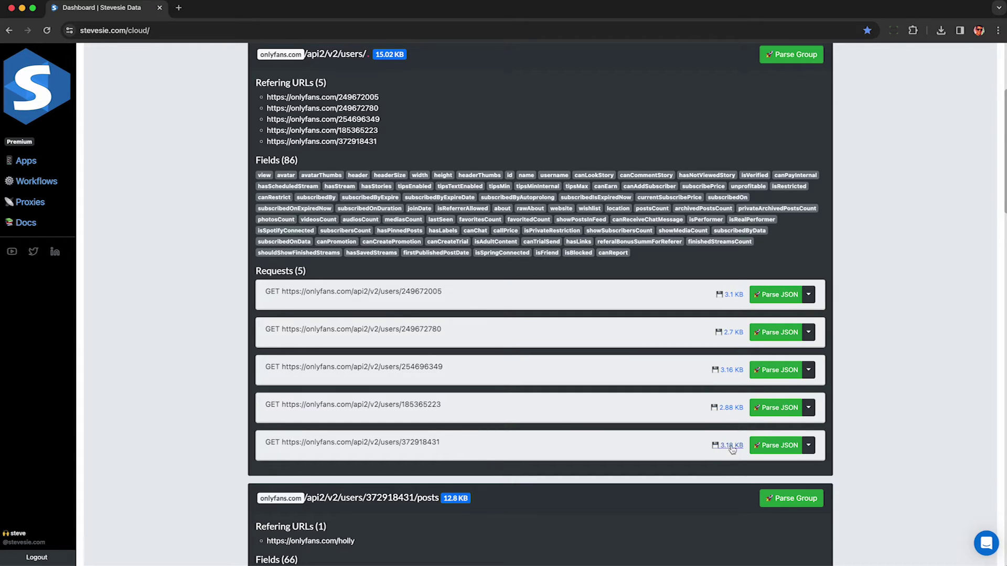
pyautogui.scroll(3, 702, 399)
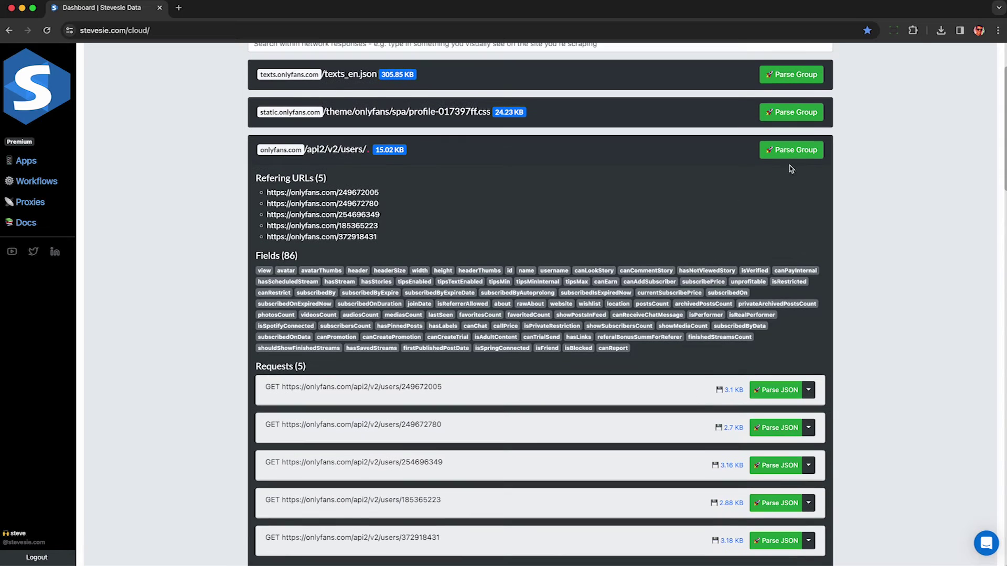
pyautogui.click(795, 155)
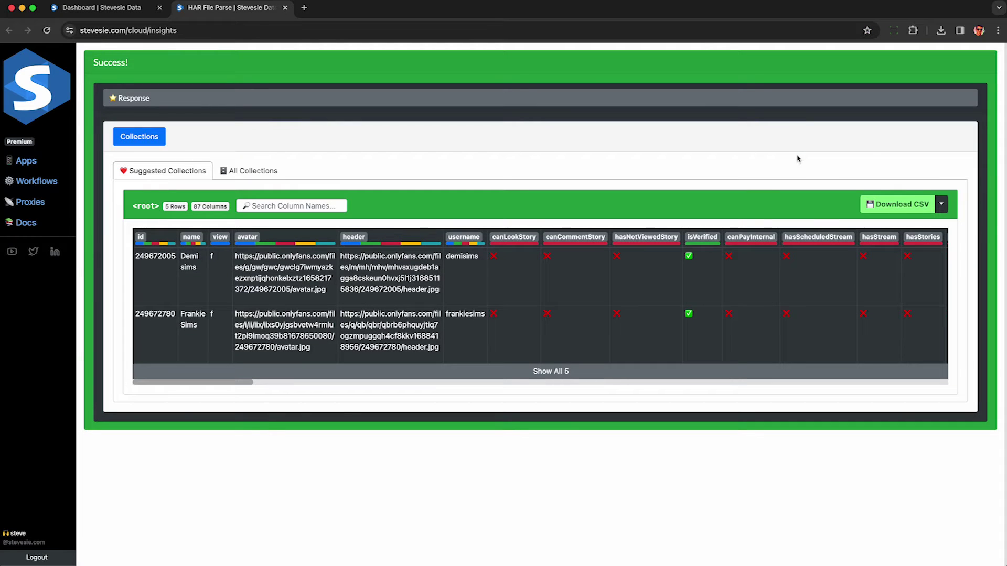
pyautogui.click(542, 372)
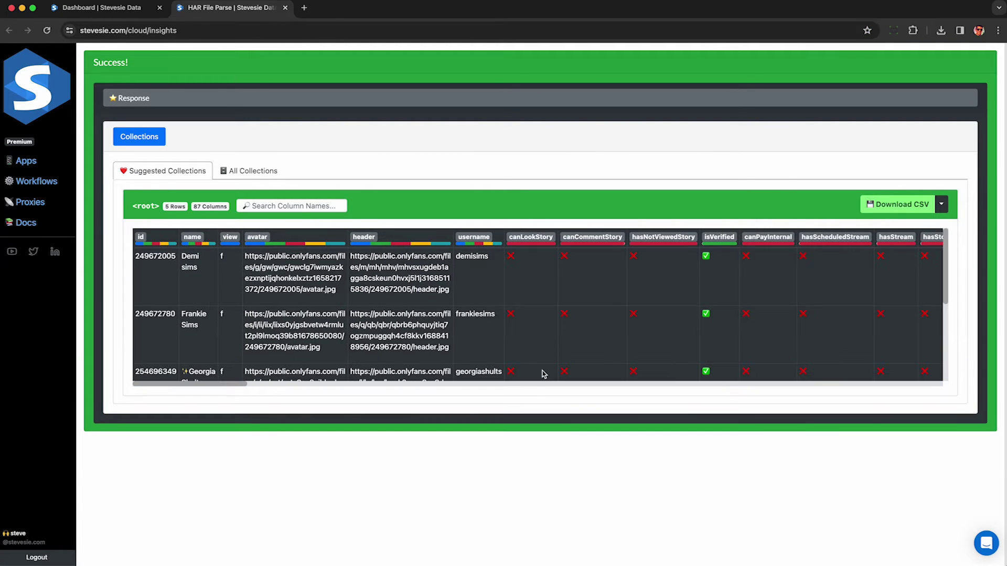
pyautogui.scroll(-3, 237, 278)
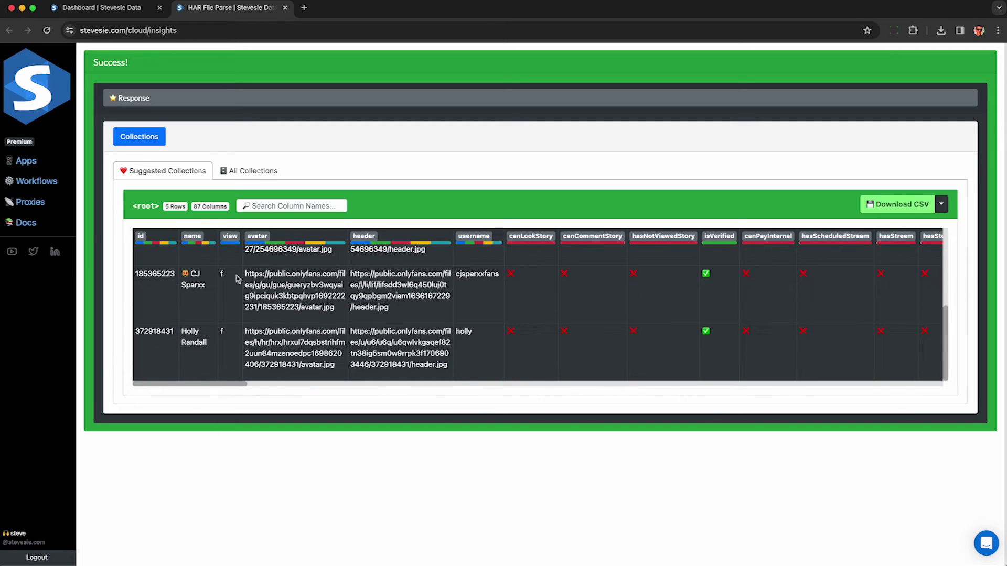
pyautogui.scroll(4, 237, 278)
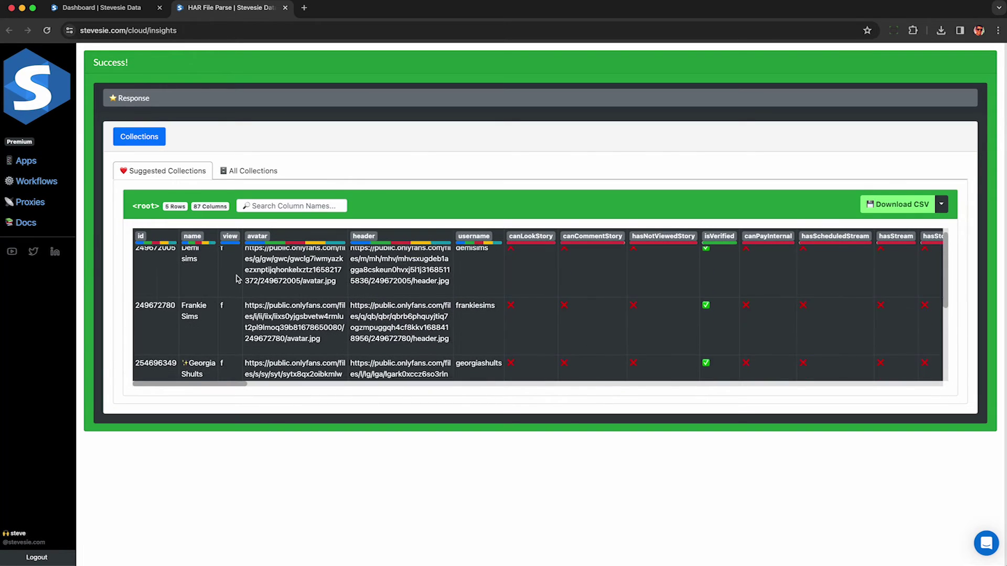
pyautogui.tripleClick(284, 268)
pyautogui.tripleClick(398, 268)
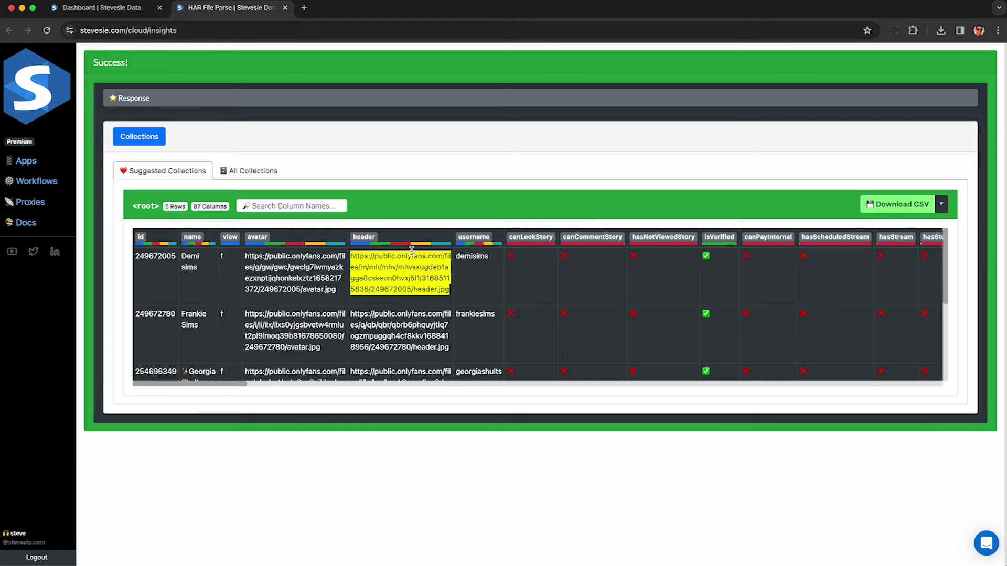
pyautogui.click(402, 270)
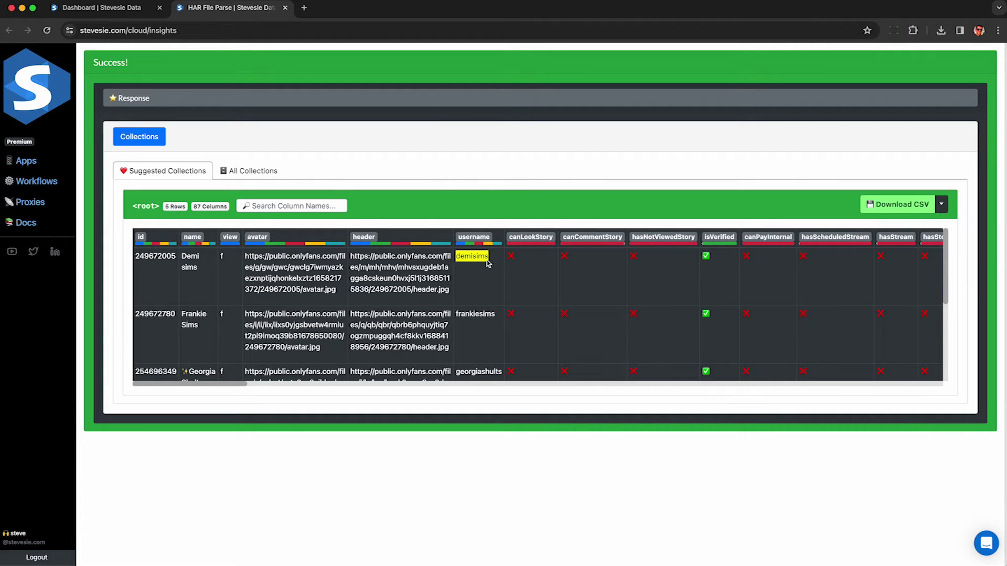
pyautogui.hscroll(10, 487, 264)
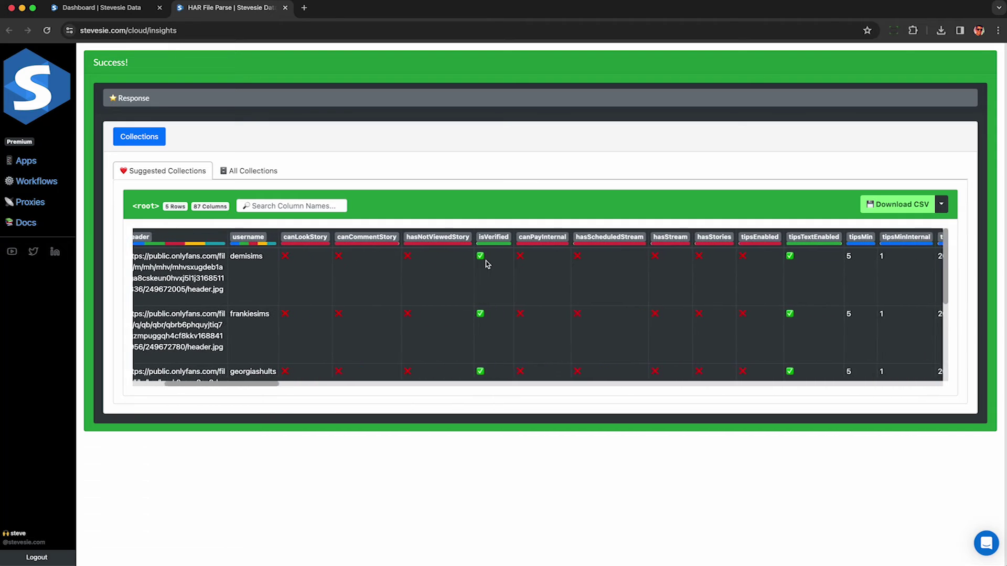
pyautogui.hscroll(3, 487, 264)
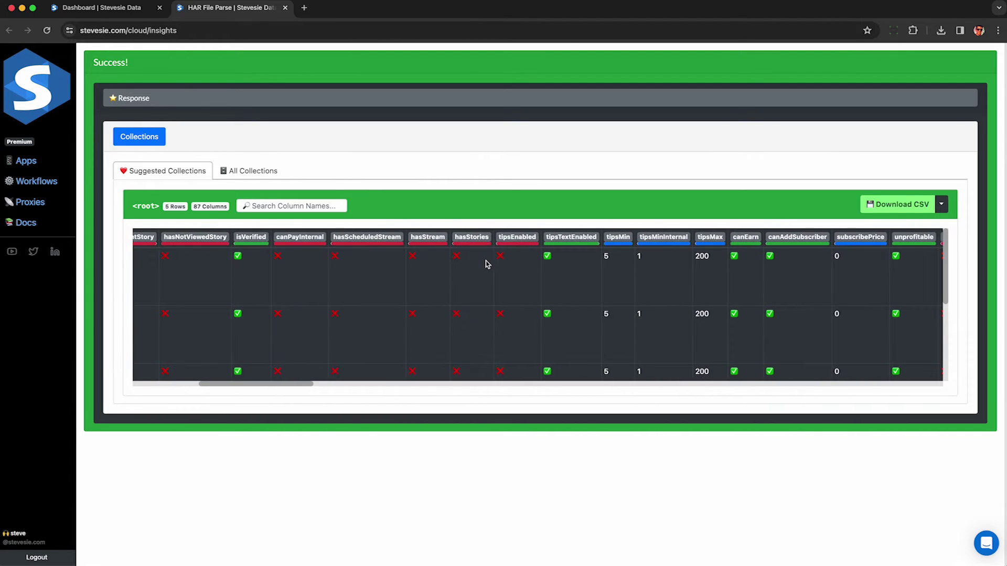
pyautogui.hscroll(10, 487, 264)
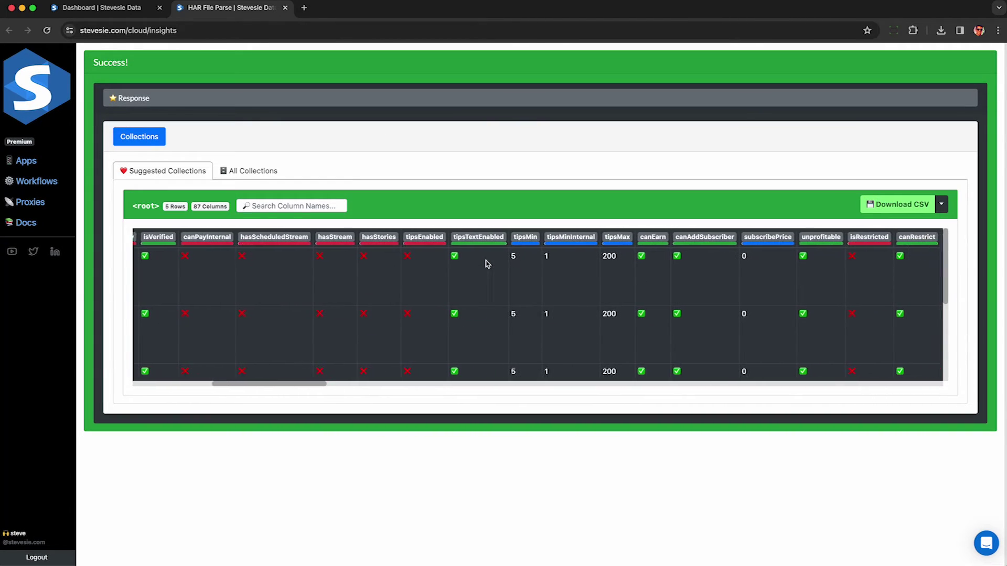
pyautogui.hscroll(3, 487, 264)
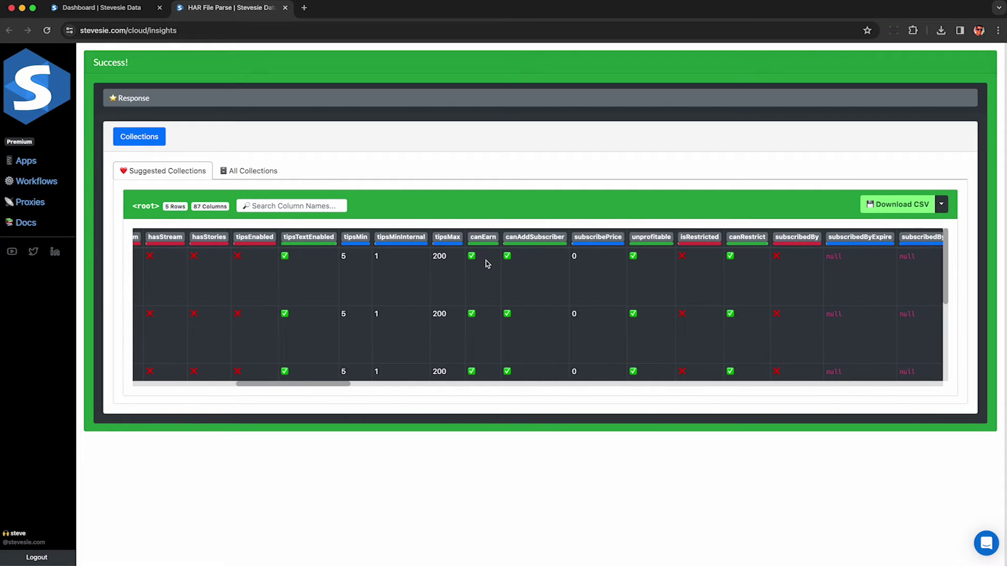
pyautogui.scroll(-2, 449, 309)
pyautogui.scroll(2, 448, 310)
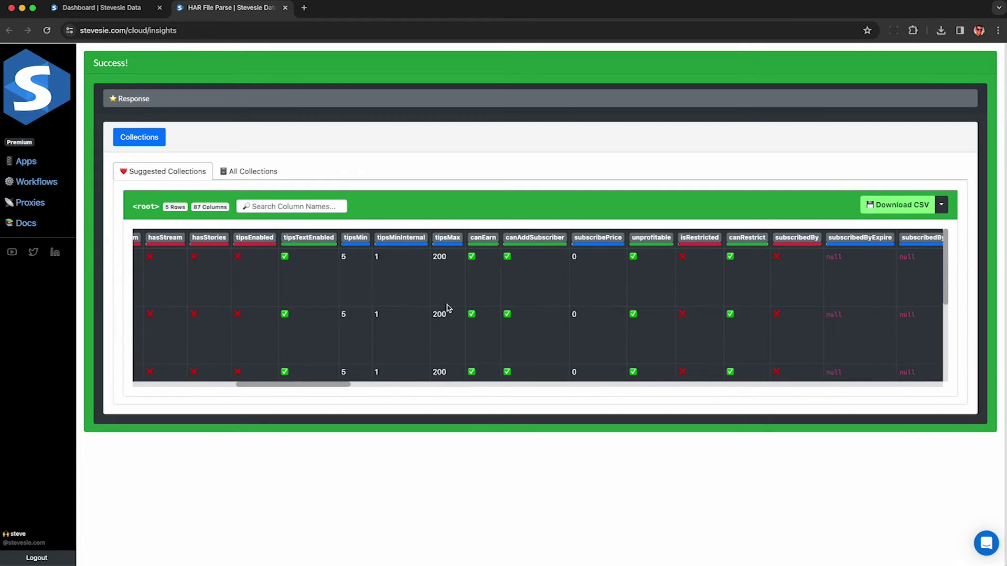
pyautogui.hscroll(4, 524, 299)
pyautogui.hscroll(20, 523, 300)
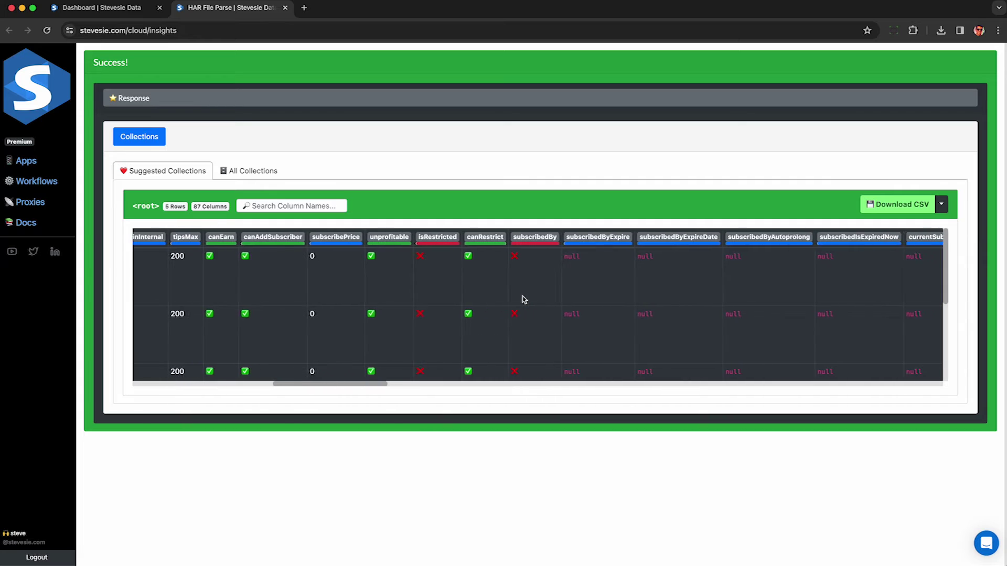
pyautogui.hscroll(20, 523, 299)
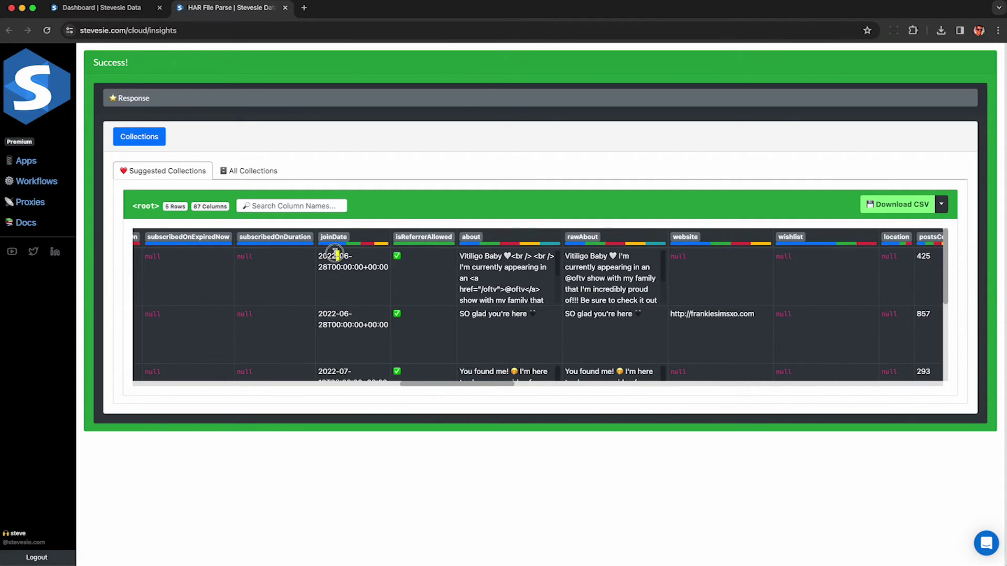
pyautogui.scroll(-3, 347, 276)
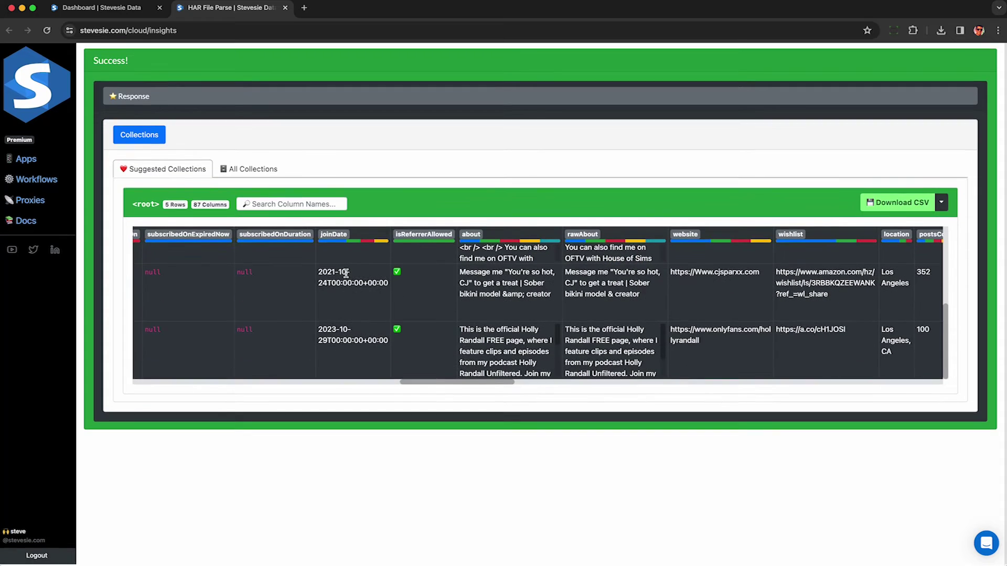
pyautogui.tripleClick(341, 333)
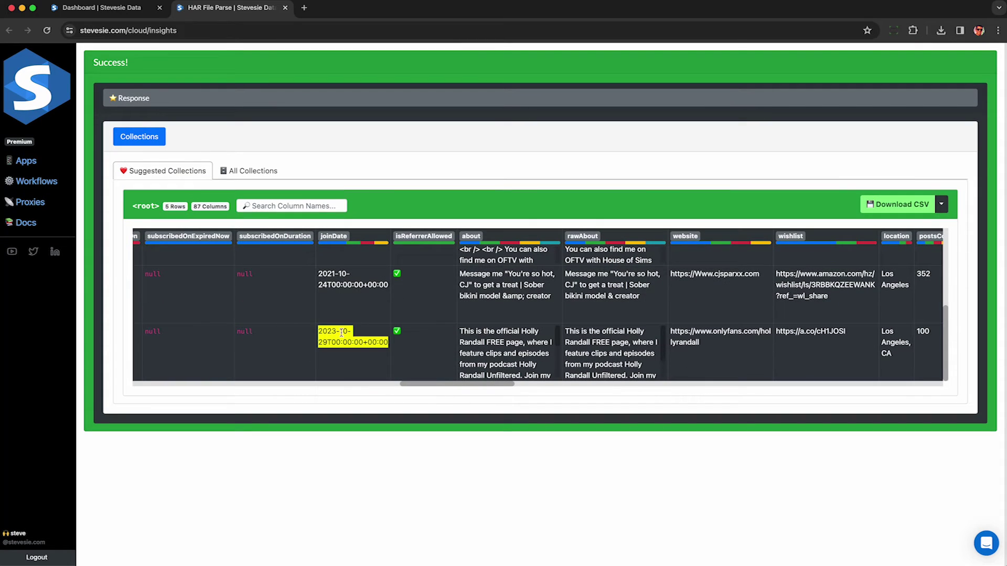
pyautogui.click(342, 273)
pyautogui.scroll(3, 441, 292)
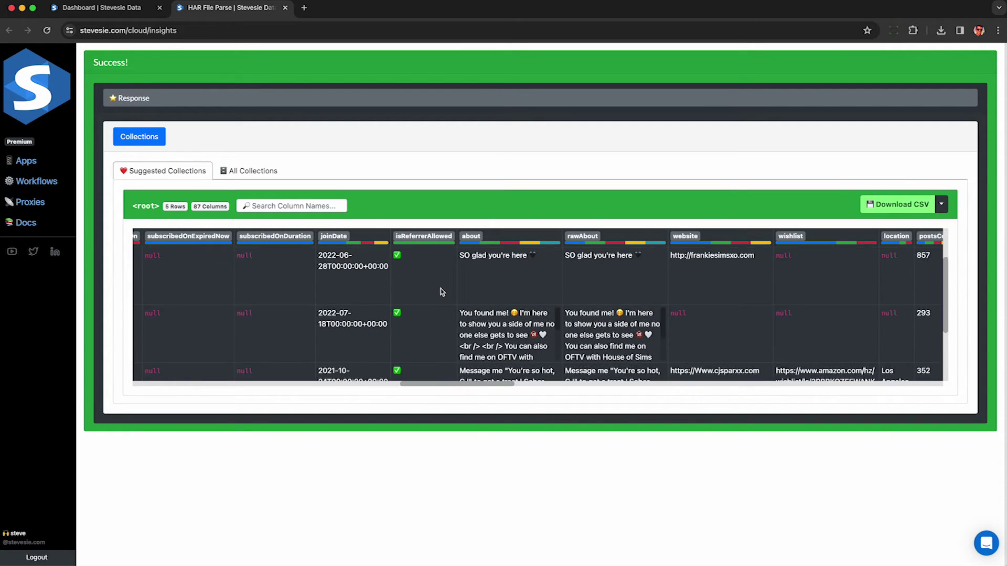
pyautogui.hscroll(5, 466, 288)
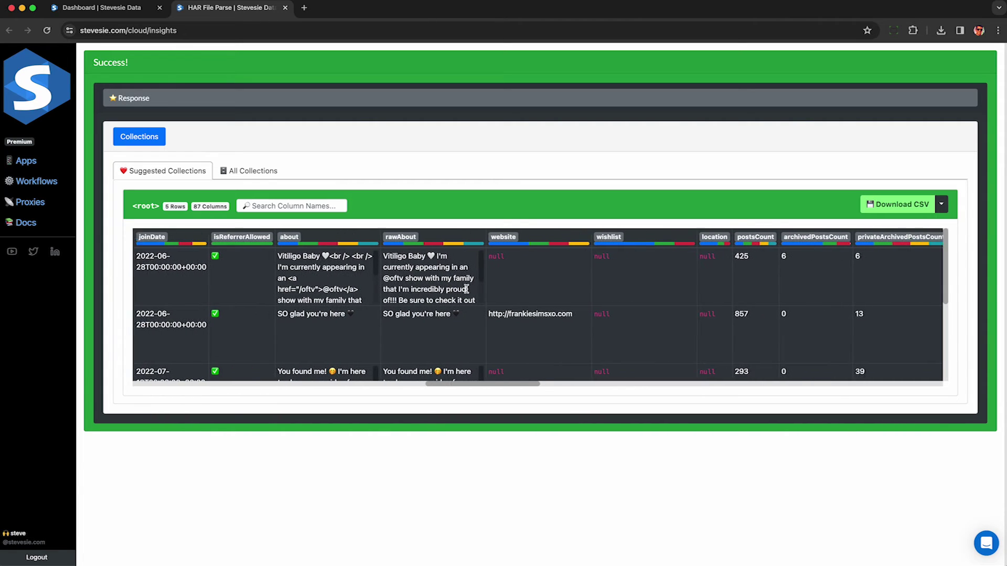
pyautogui.tripleClick(403, 269)
pyautogui.scroll(-5, 402, 269)
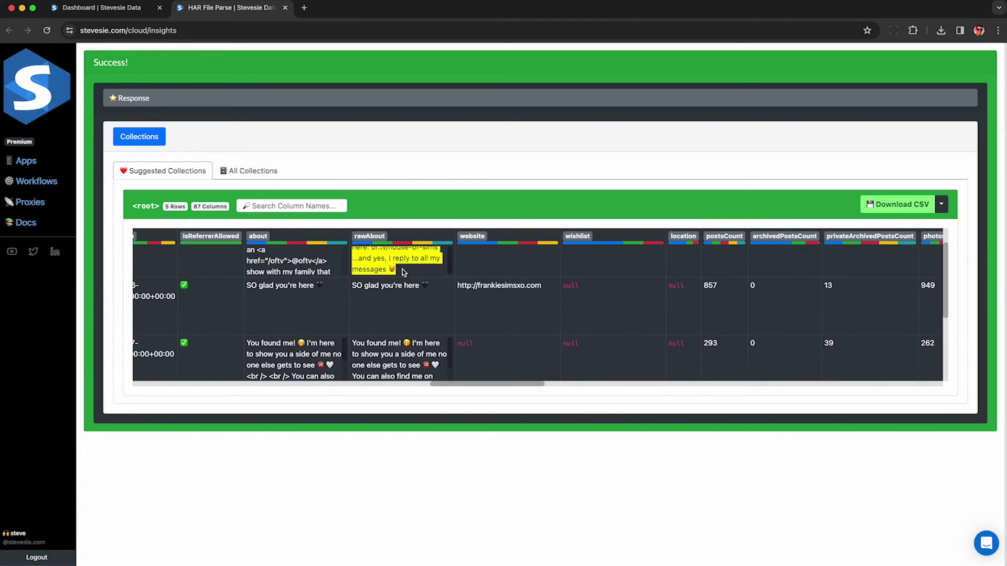
pyautogui.scroll(-3, 402, 270)
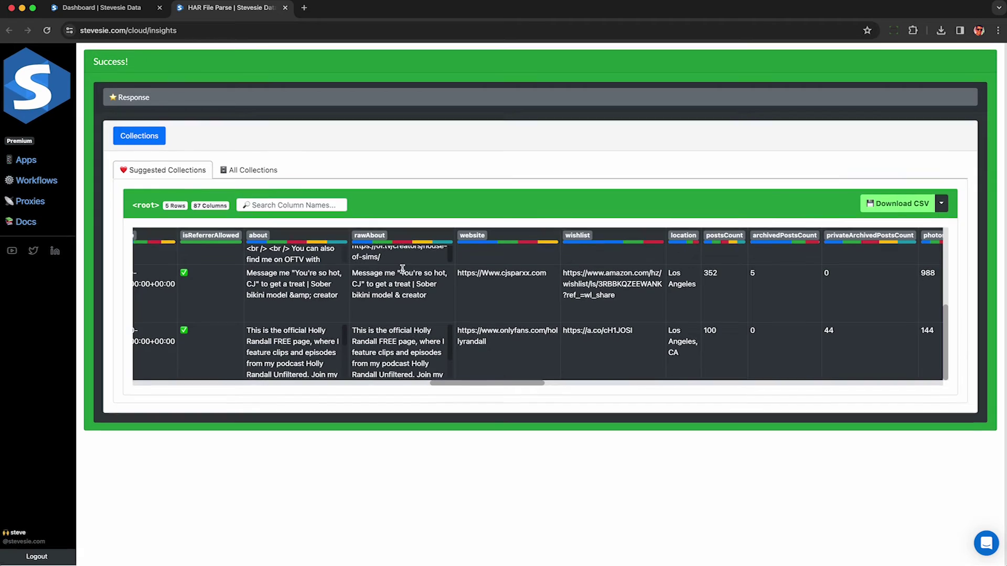
pyautogui.click(401, 275)
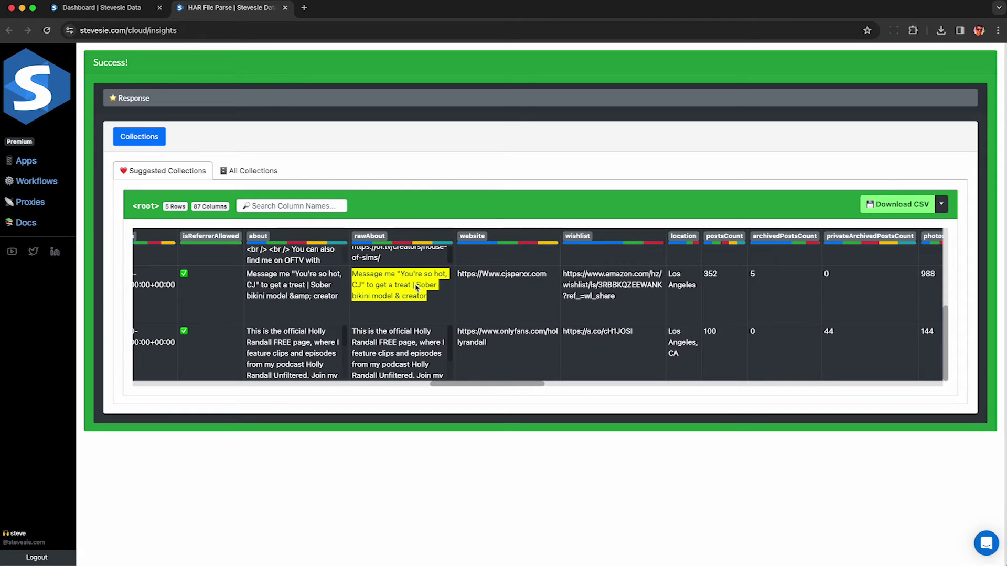
pyautogui.click(497, 273)
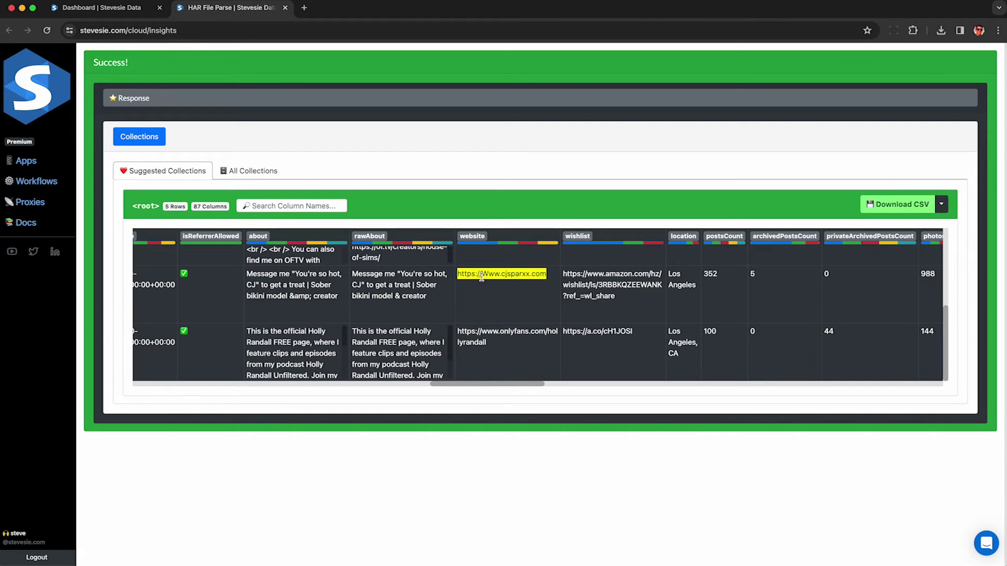
pyautogui.click(487, 332)
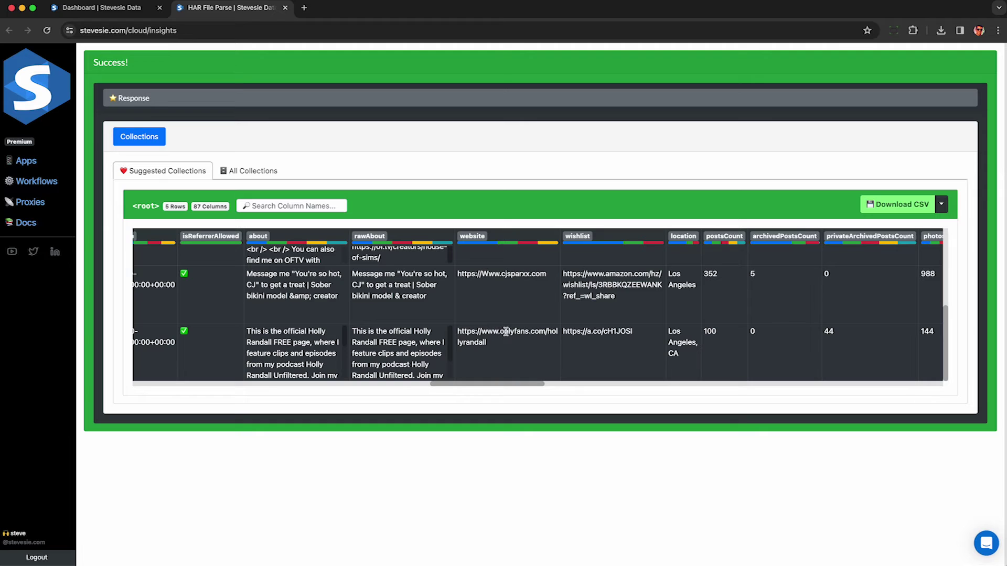
pyautogui.click(608, 286)
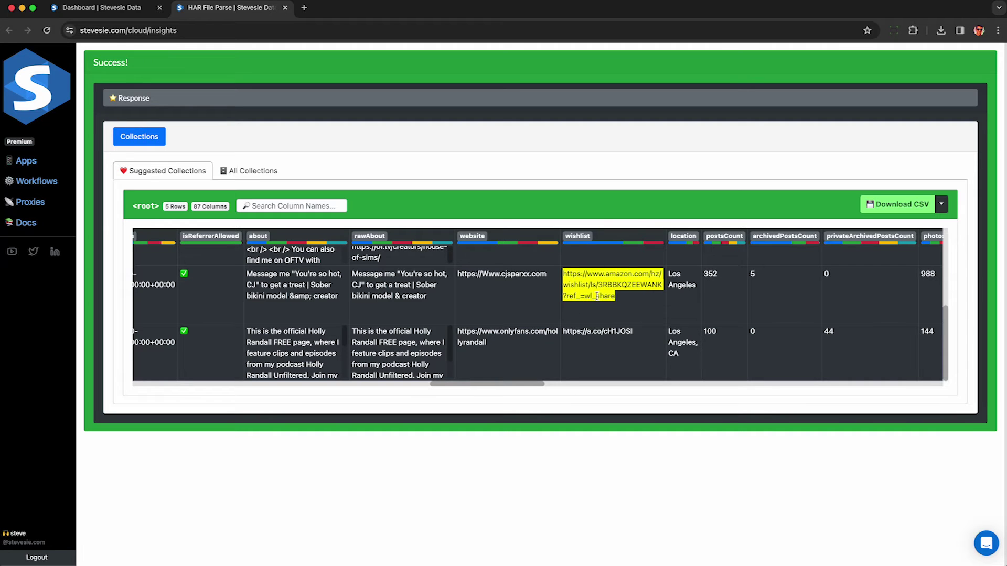
pyautogui.click(597, 331)
pyautogui.scroll(2, 603, 333)
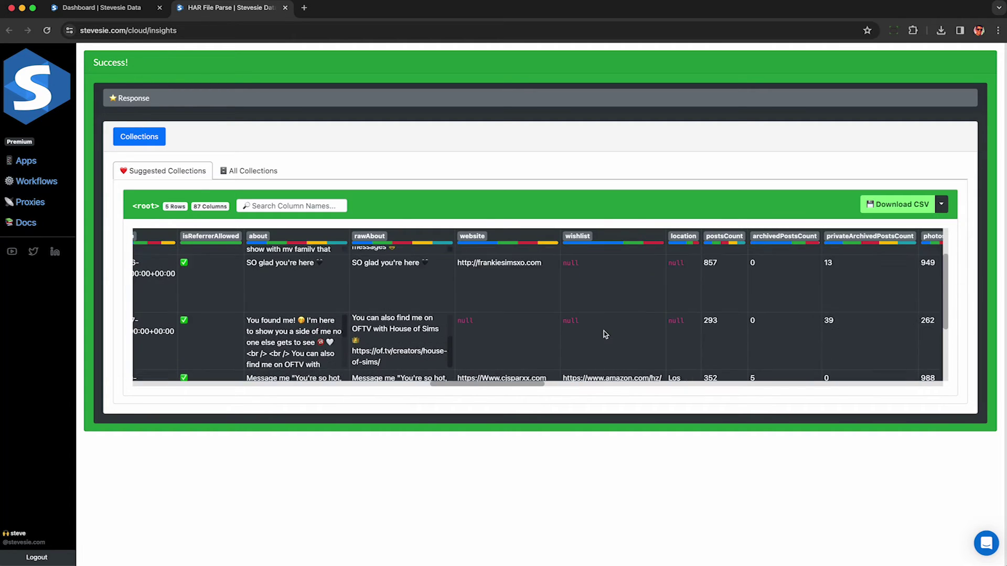
pyautogui.scroll(1, 603, 332)
pyautogui.hscroll(4, 603, 332)
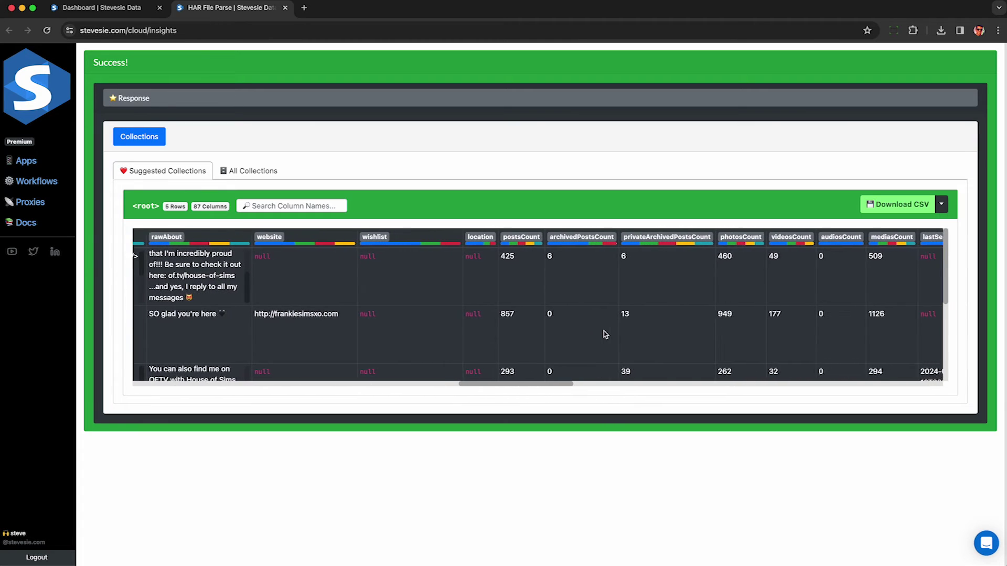
pyautogui.scroll(-2, 603, 331)
pyautogui.hscroll(3, 603, 331)
pyautogui.click(302, 340)
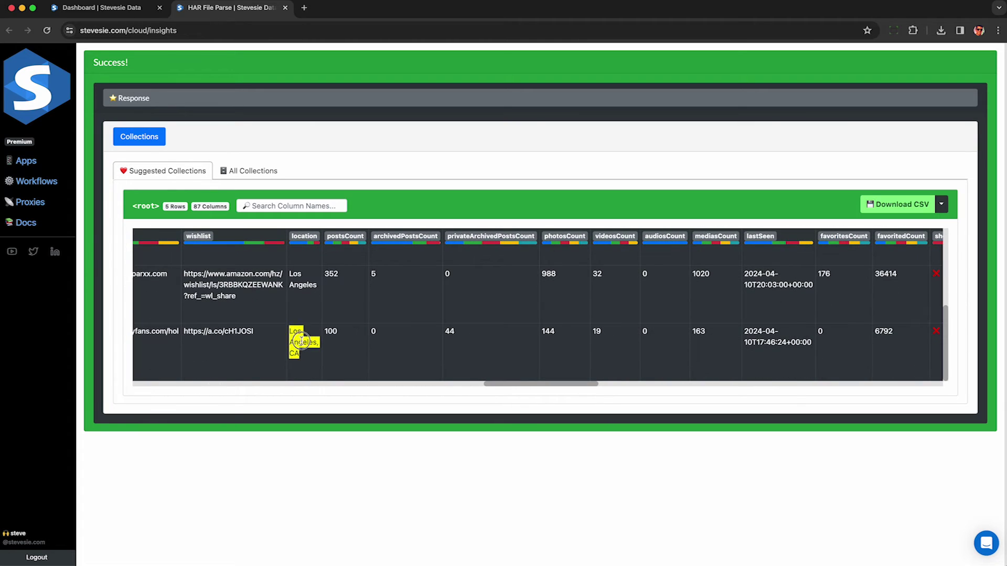
pyautogui.click(296, 275)
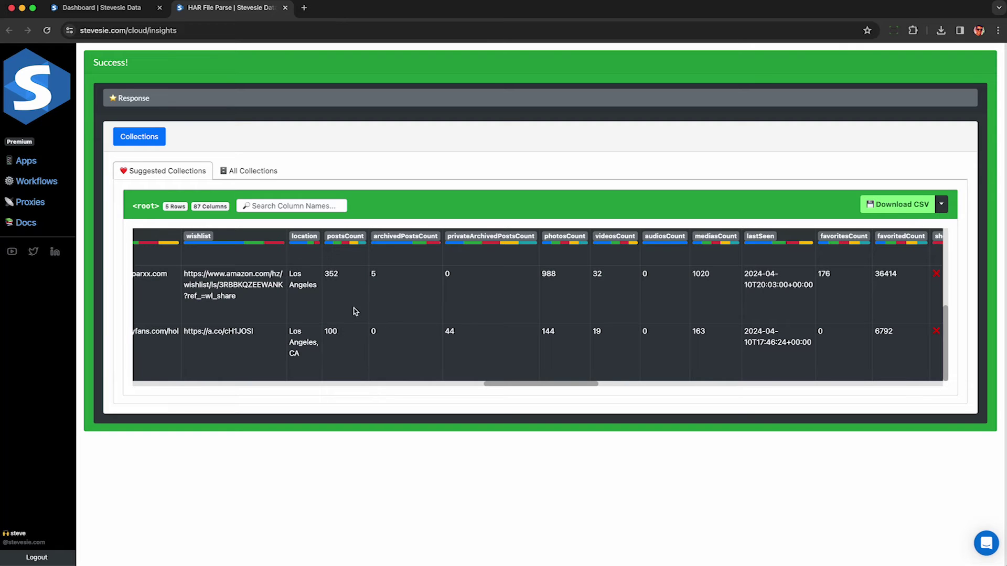
pyautogui.click(377, 272)
pyautogui.scroll(3, 391, 283)
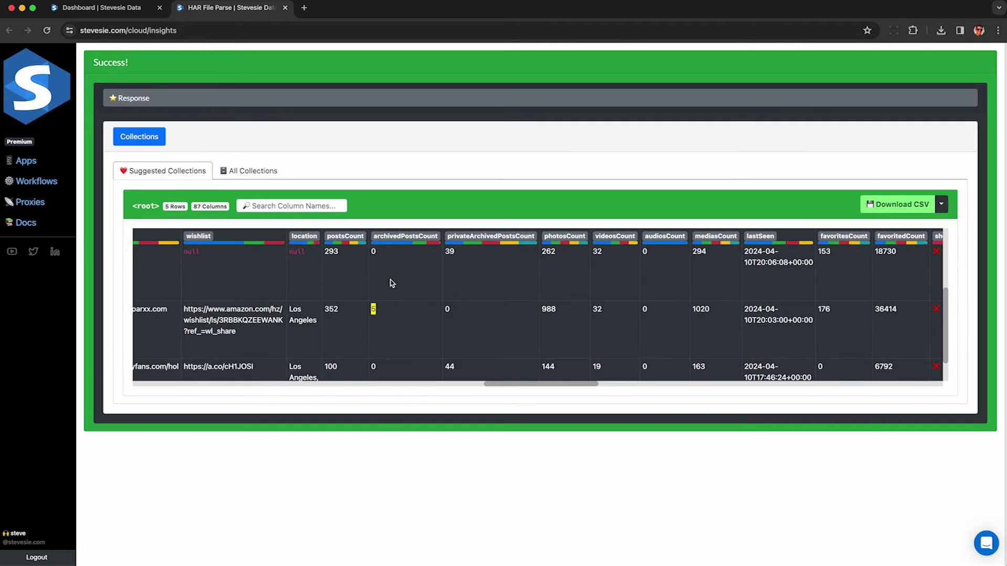
pyautogui.hscroll(3, 446, 330)
pyautogui.scroll(3, 393, 265)
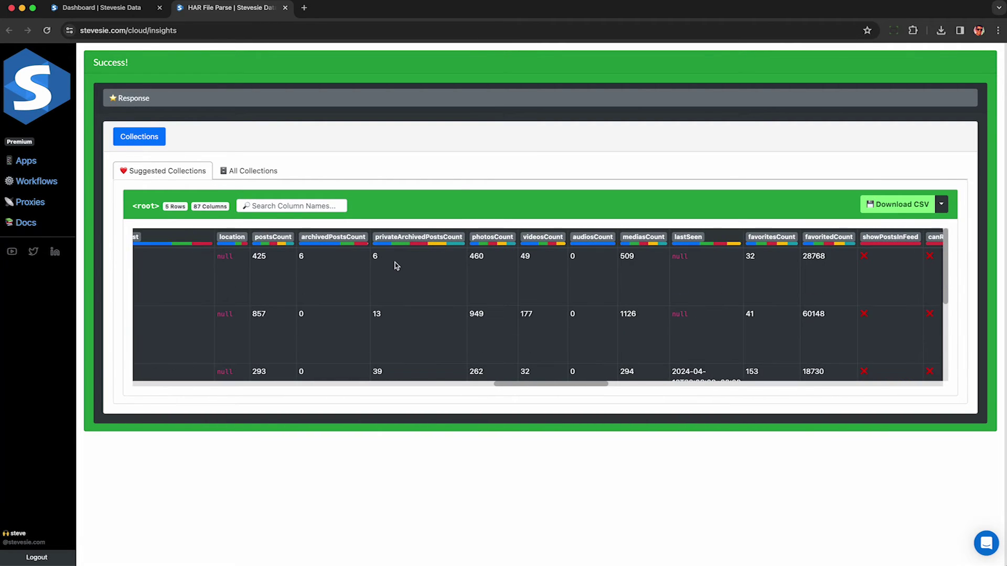
pyautogui.moveTo(383, 247)
pyautogui.scroll(-5, 606, 273)
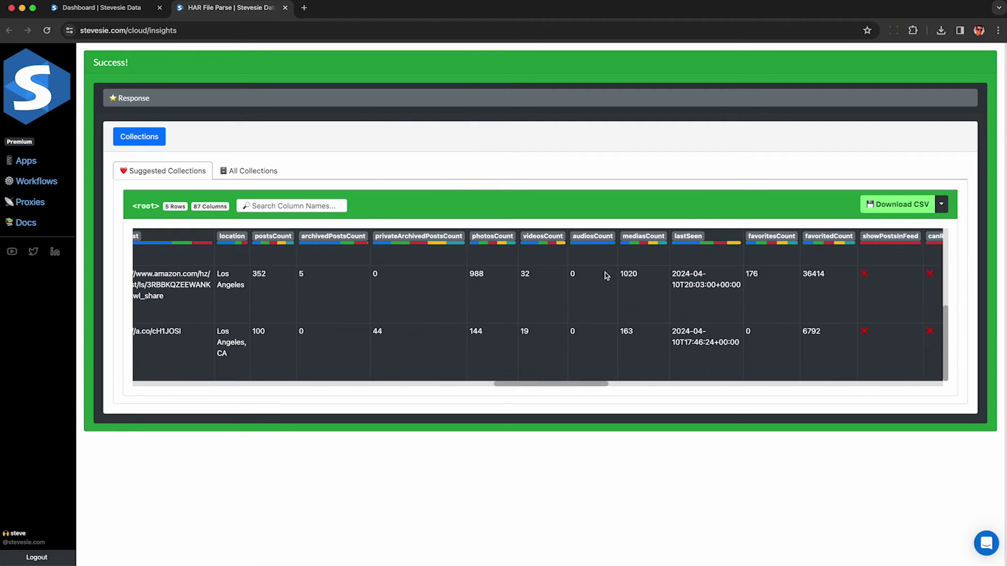
pyautogui.hscroll(5, 584, 327)
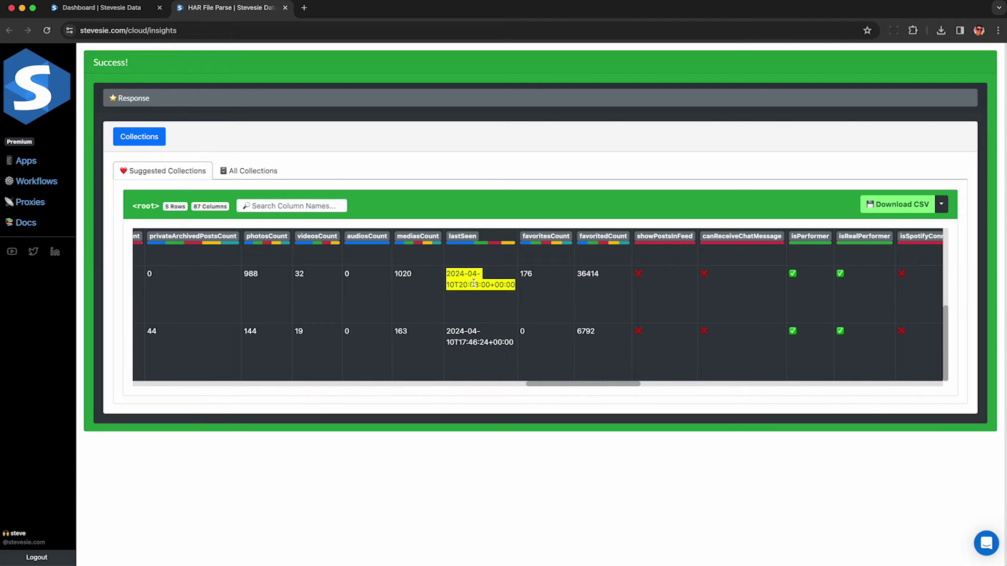
pyautogui.scroll(3, 469, 283)
pyautogui.scroll(2, 475, 286)
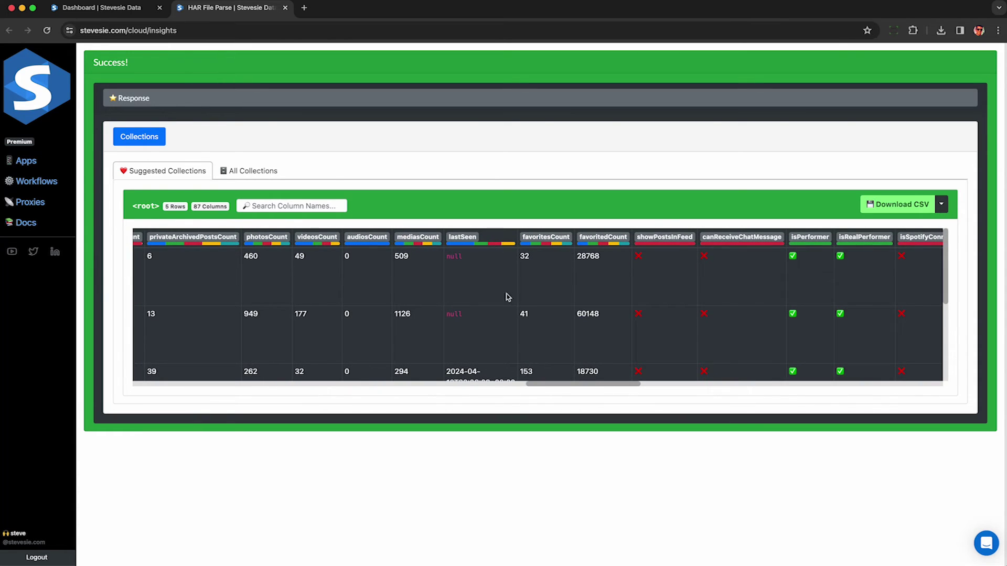
pyautogui.hscroll(3, 507, 297)
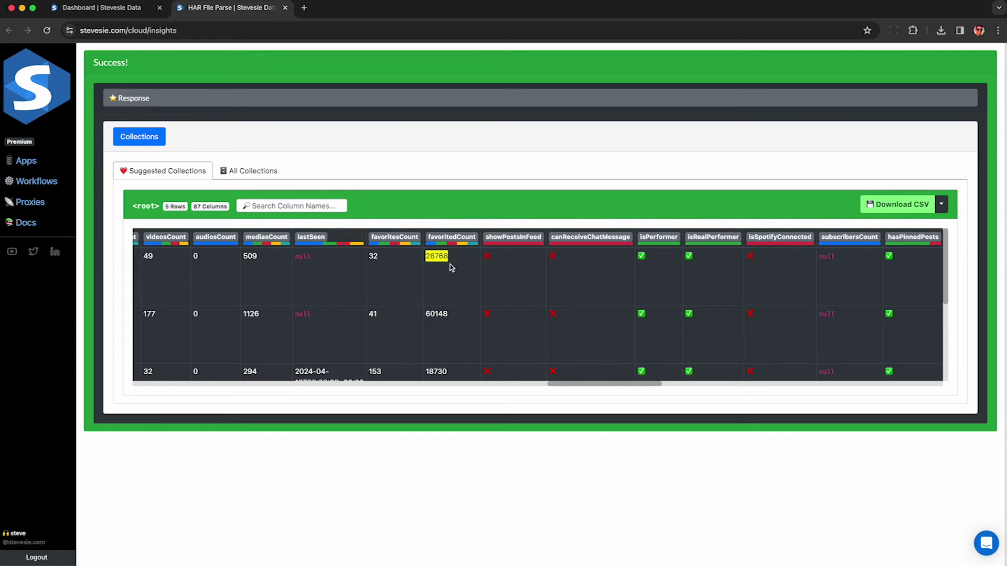
pyautogui.scroll(-5, 448, 322)
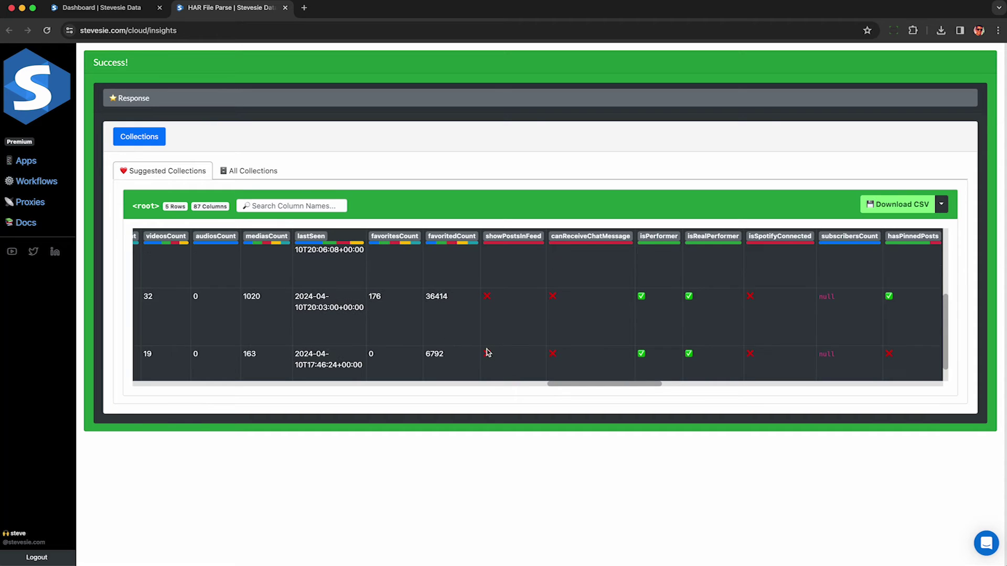
pyautogui.scroll(5, 485, 353)
pyautogui.hscroll(3, 531, 322)
# - Inspect referalBonusSummForReferer in the root table: values 1679.86, 3595.39 and 2215.86
pyautogui.hscroll(15, 533, 322)
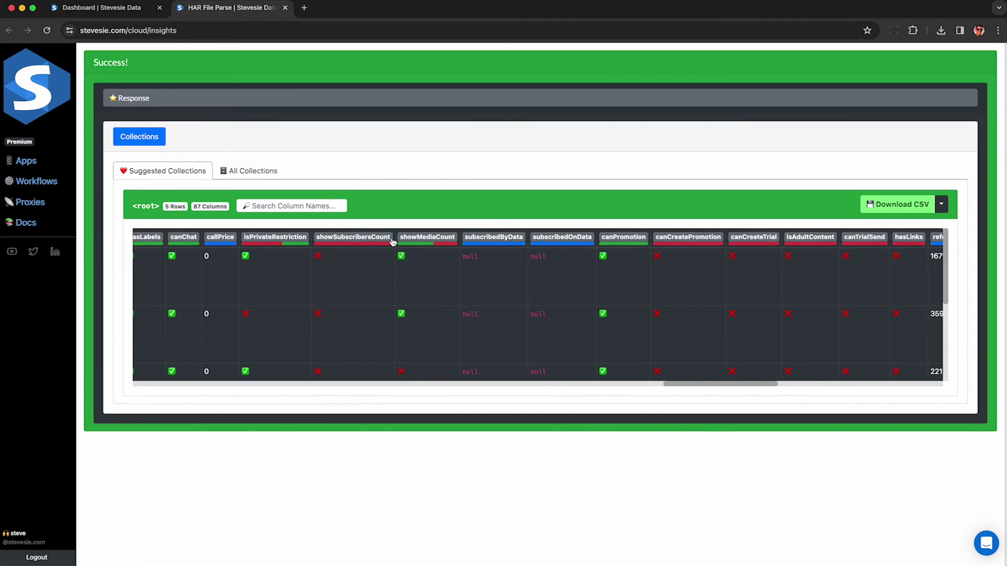
pyautogui.moveTo(399, 240); pyautogui.dragTo(461, 239)
pyautogui.hscroll(6, 458, 270)
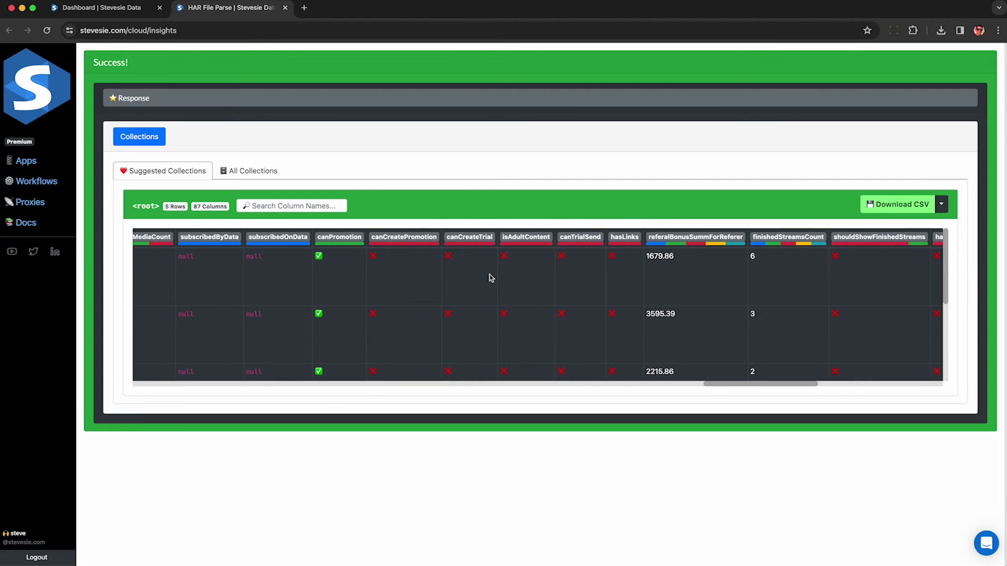
pyautogui.hscroll(5, 491, 278)
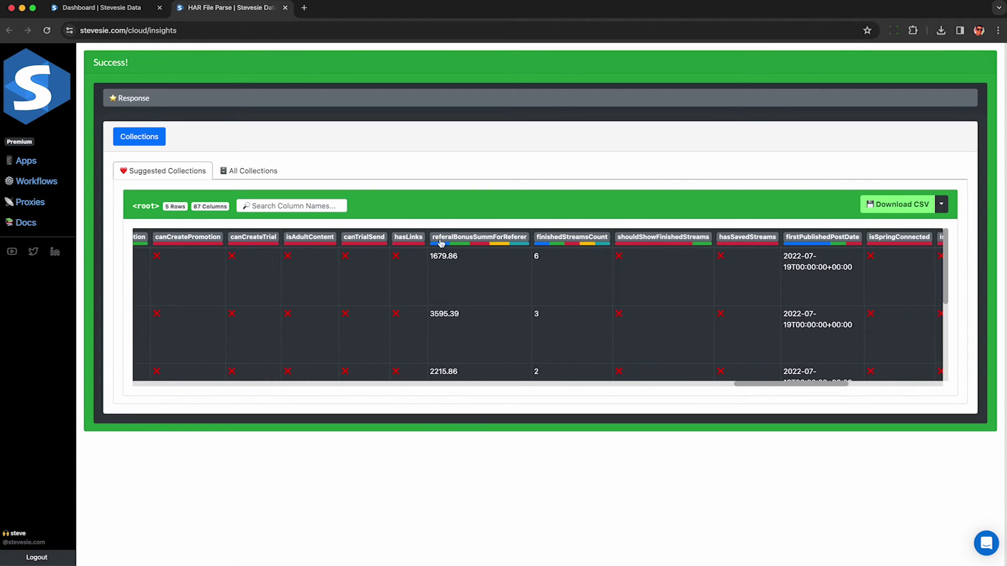
pyautogui.moveTo(439, 239); pyautogui.dragTo(527, 240)
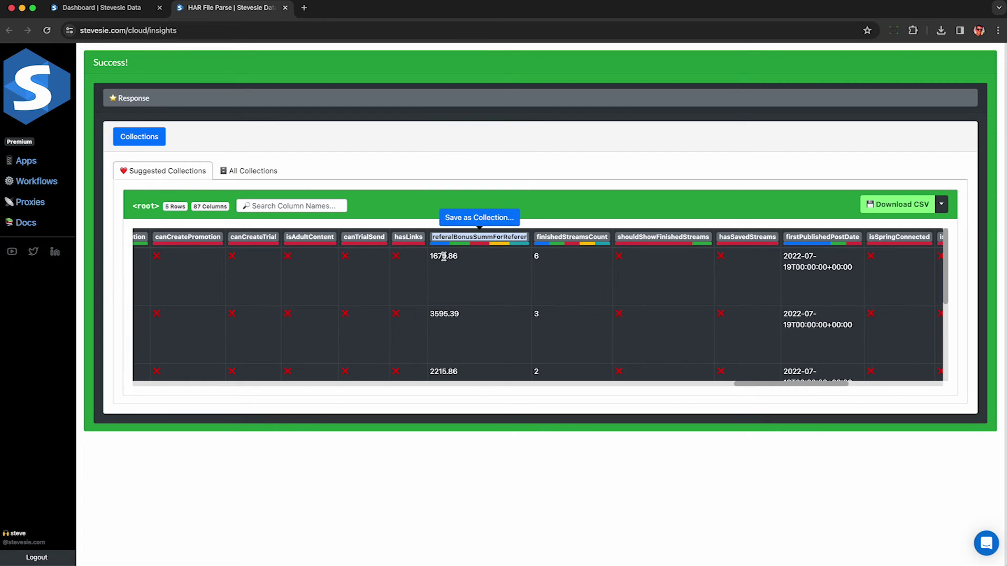
pyautogui.doubleClick(443, 256)
pyautogui.doubleClick(444, 311)
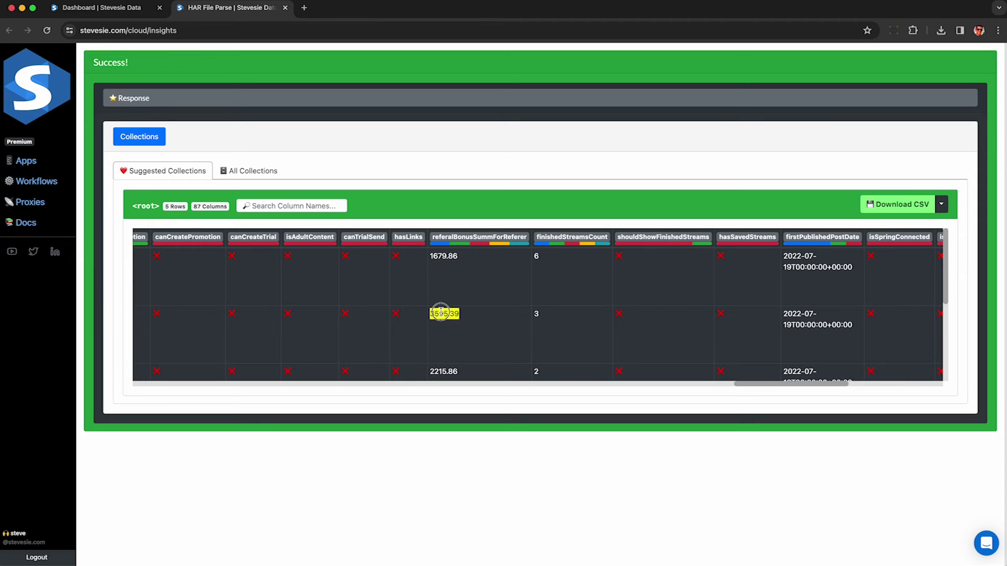
pyautogui.scroll(-3, 443, 314)
pyautogui.doubleClick(442, 298)
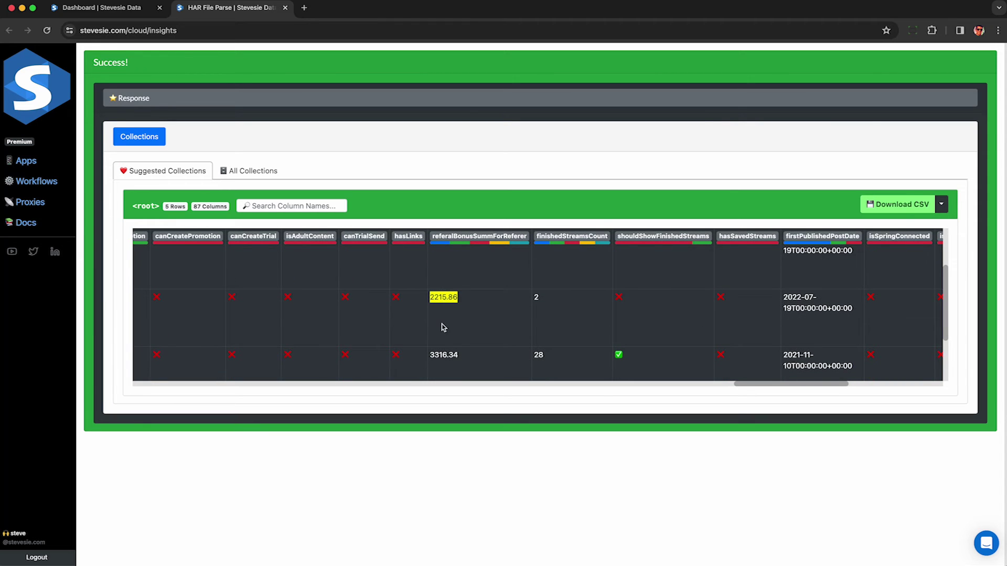
pyautogui.scroll(-1, 443, 327)
pyautogui.scroll(-2, 442, 321)
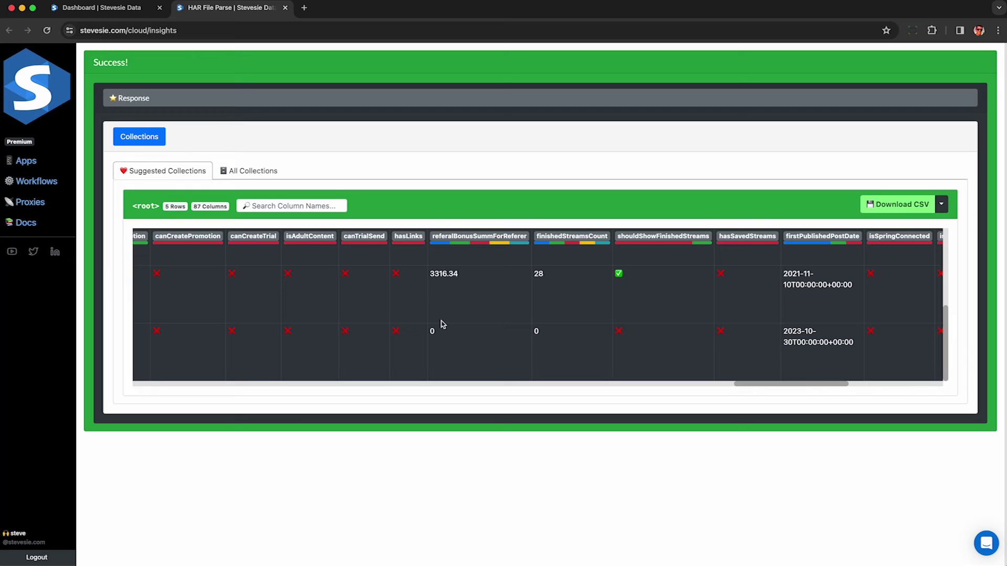
pyautogui.scroll(5, 448, 283)
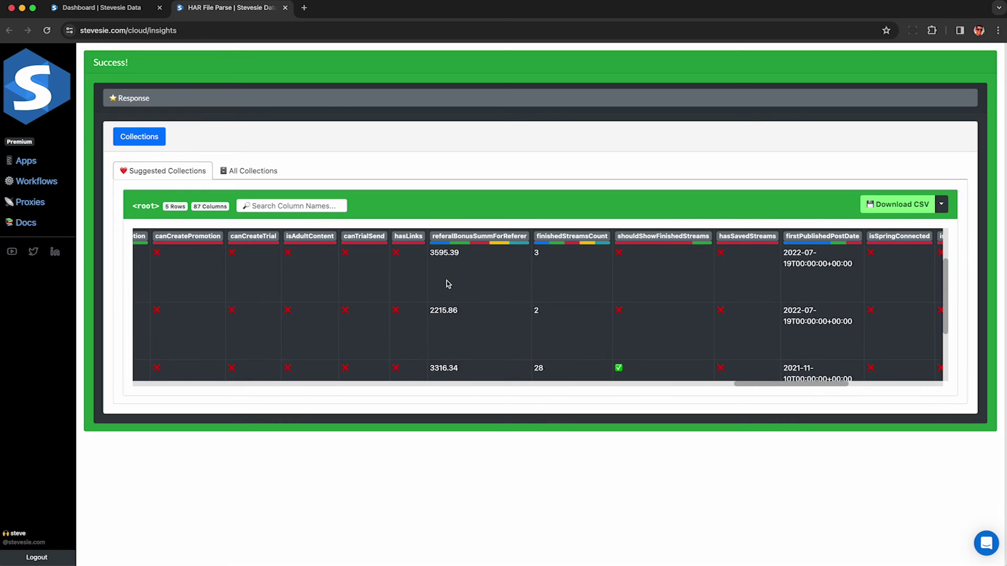
# - Scroll further right through columns such as shouldShowFinishedStreams and the post dates
pyautogui.hscroll(6, 448, 284)
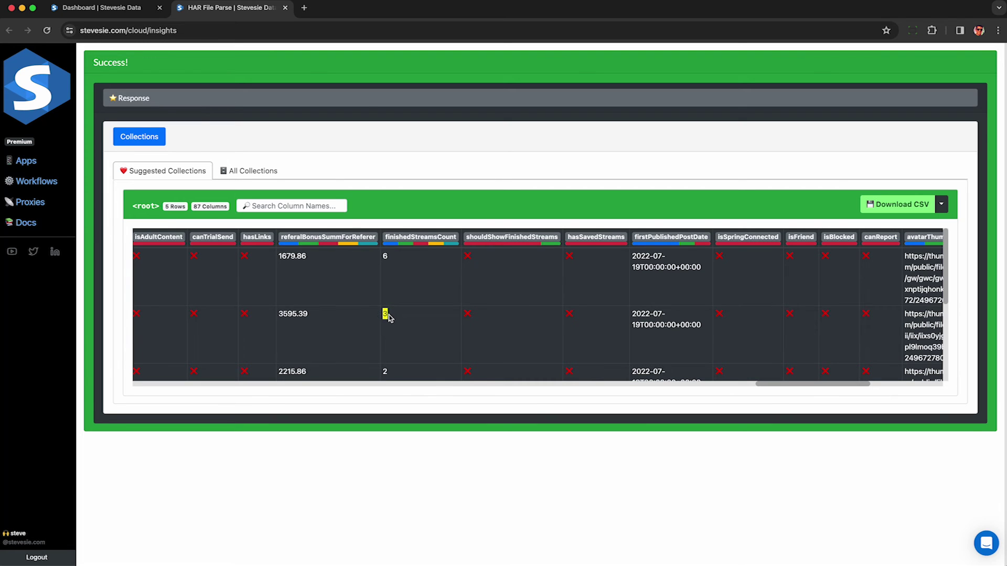
pyautogui.scroll(-4, 388, 317)
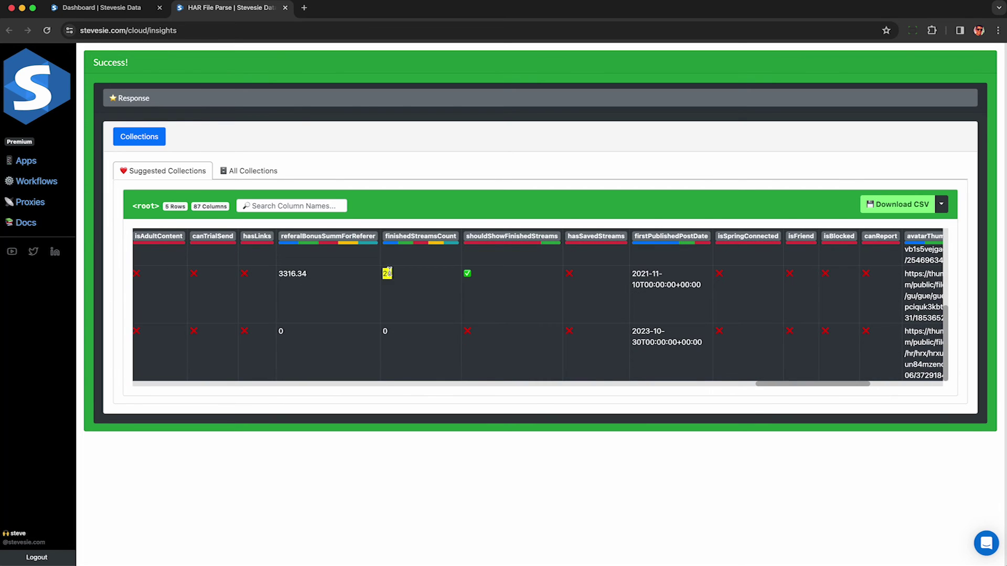
pyautogui.scroll(4, 403, 284)
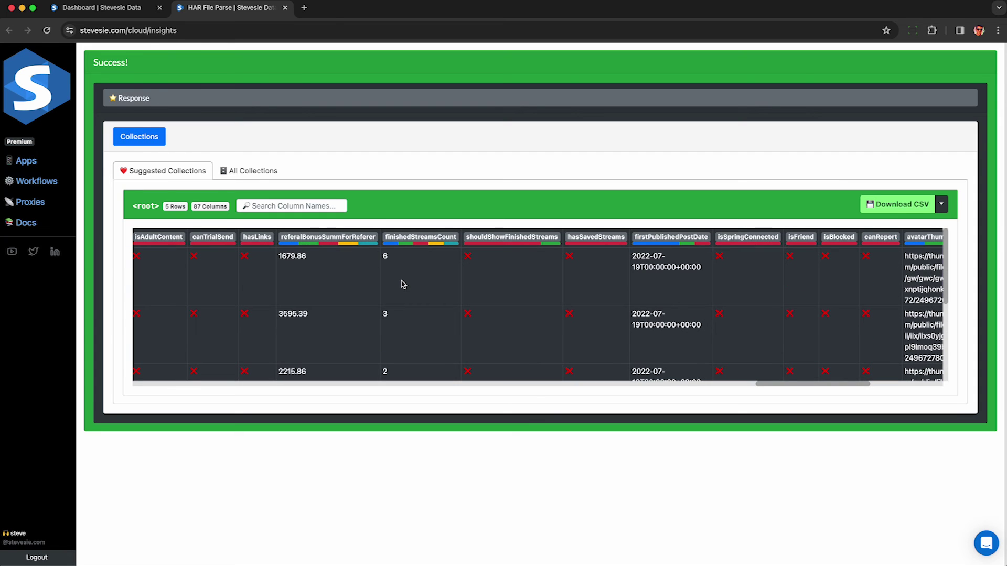
pyautogui.hscroll(6, 403, 284)
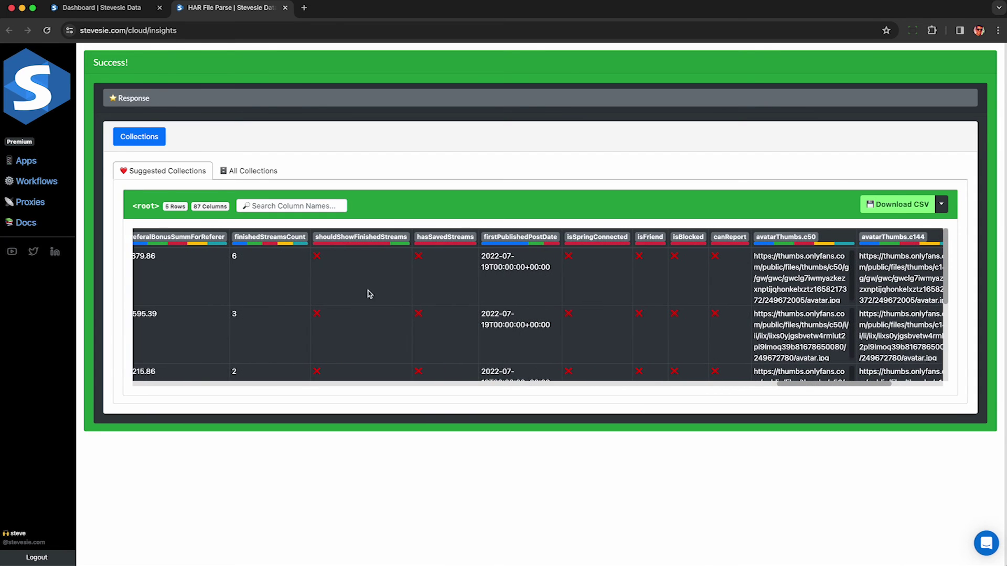
pyautogui.click(332, 239)
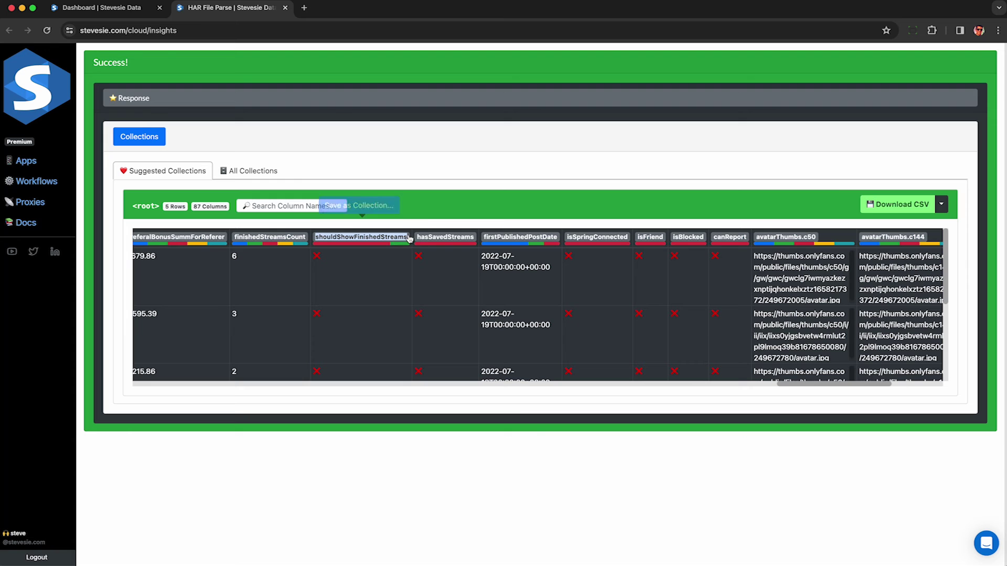
pyautogui.hscroll(4, 385, 268)
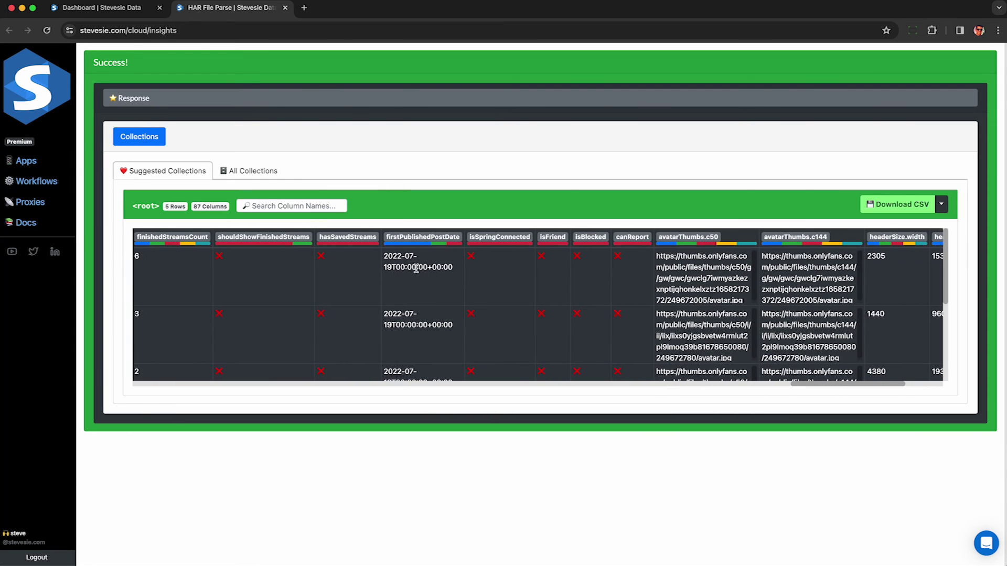
pyautogui.moveTo(397, 266); pyautogui.dragTo(397, 266)
pyautogui.scroll(-3, 397, 266)
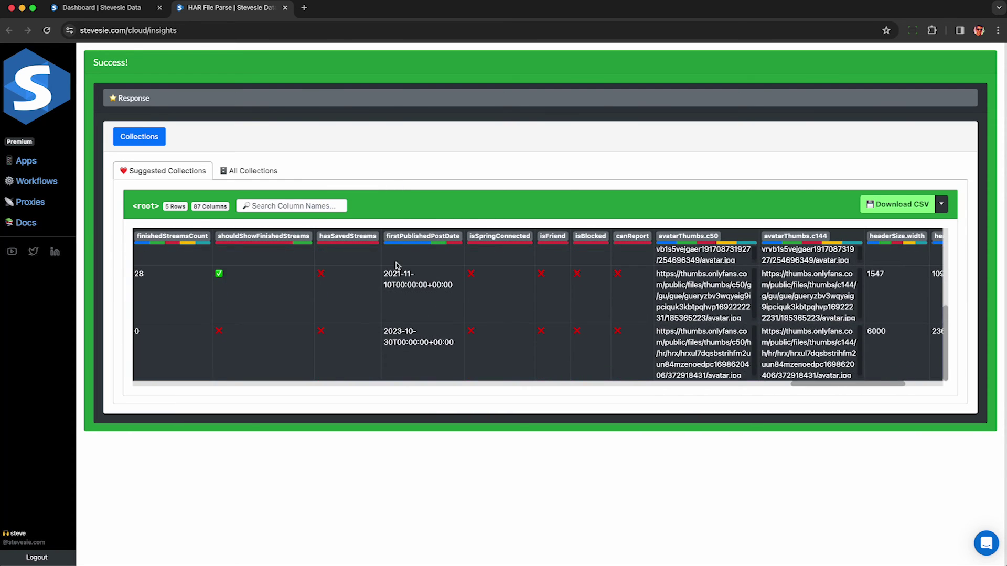
pyautogui.scroll(3, 397, 266)
pyautogui.scroll(1, 397, 266)
pyautogui.click(492, 276)
pyautogui.hscroll(4, 495, 282)
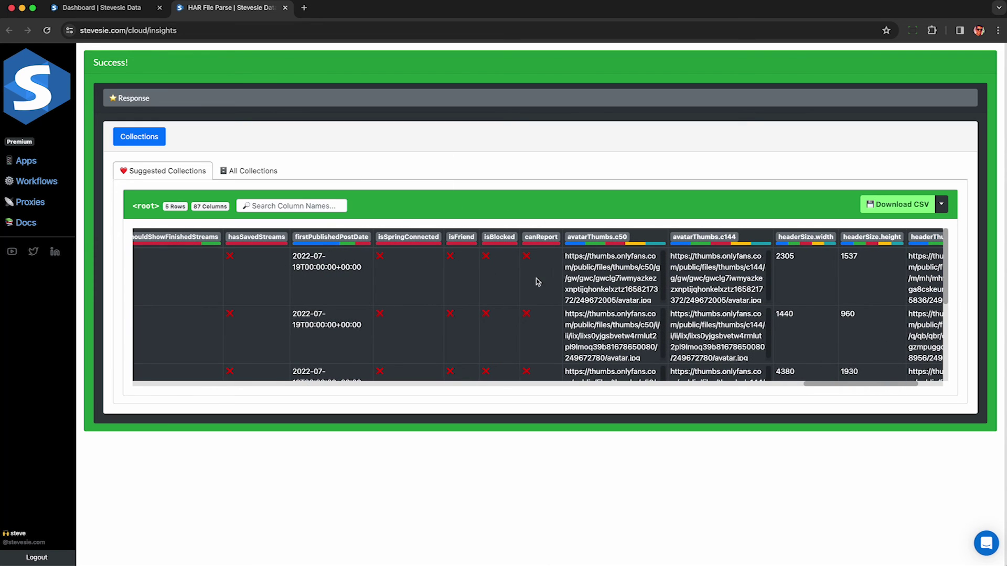
pyautogui.hscroll(2, 535, 282)
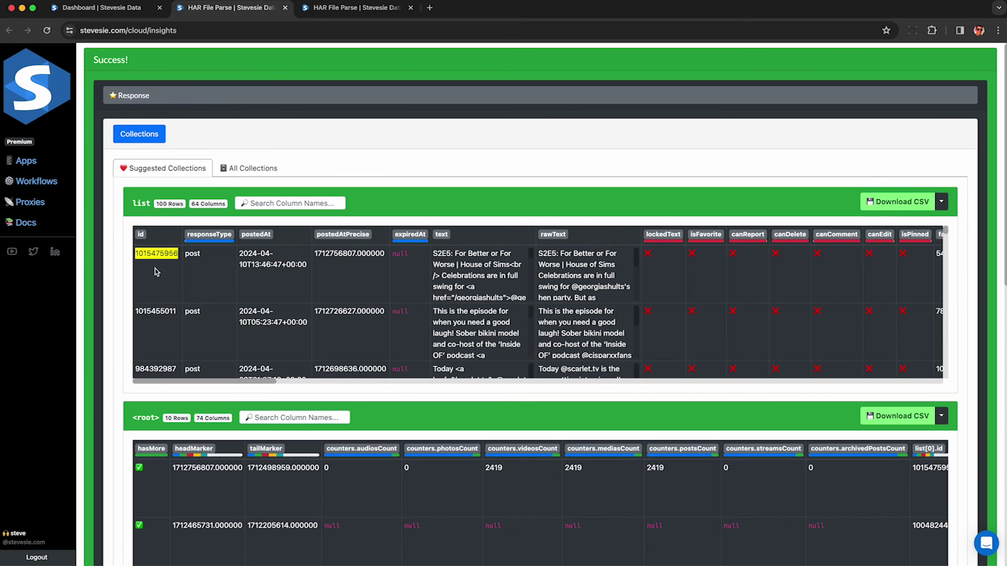
pyautogui.doubleClick(192, 254)
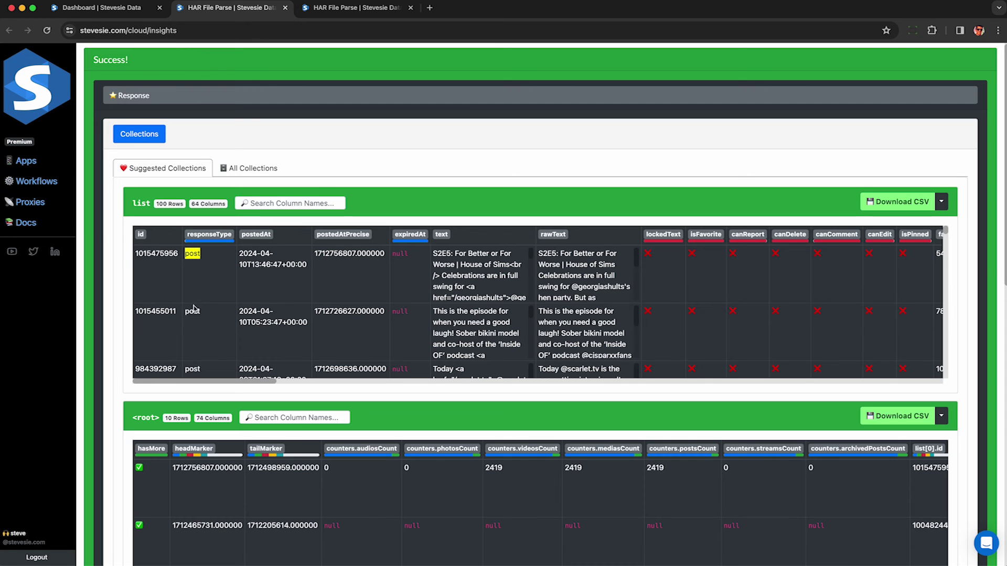
pyautogui.click(266, 259)
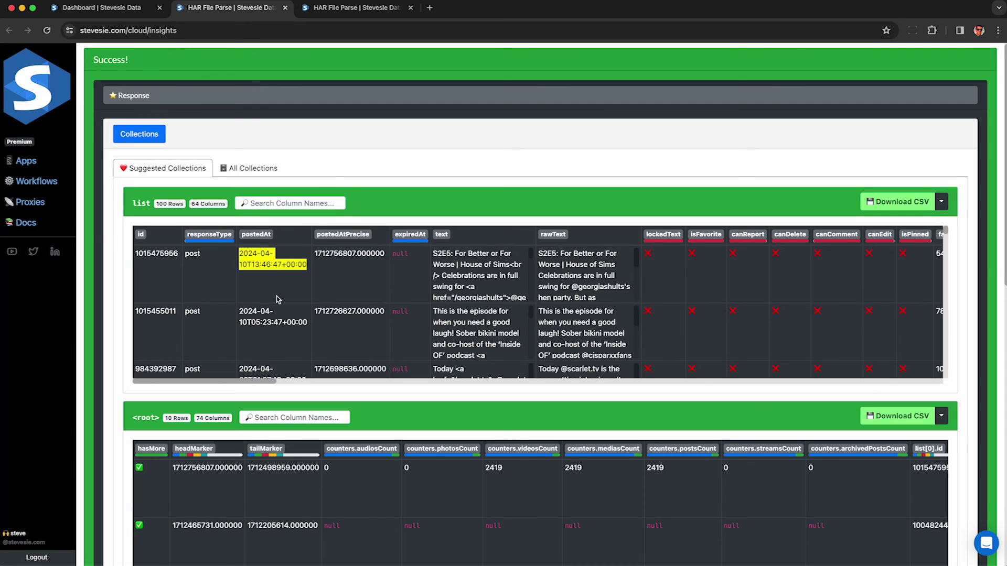
pyautogui.hscroll(7, 367, 262)
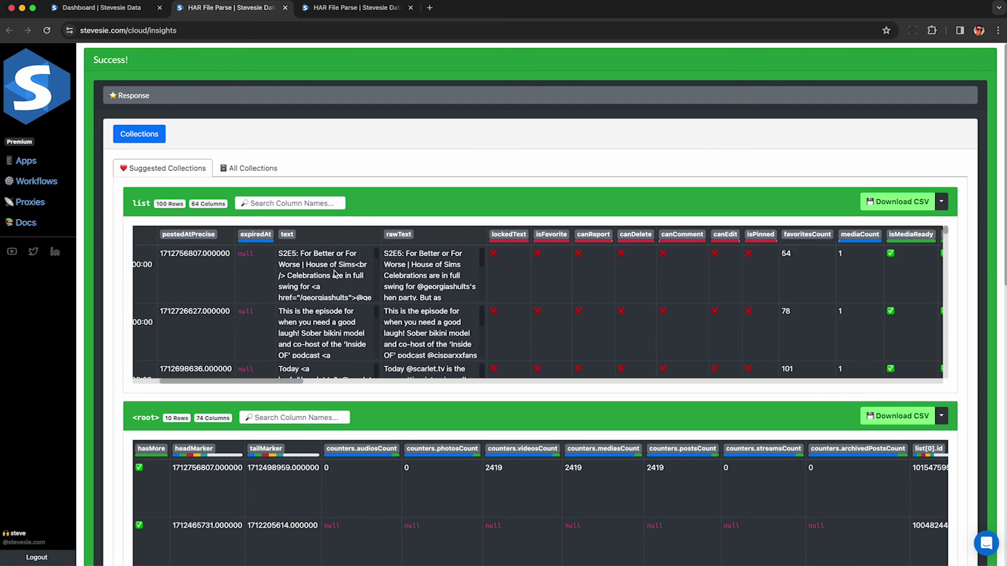
pyautogui.click(399, 265)
pyautogui.scroll(-5, 399, 266)
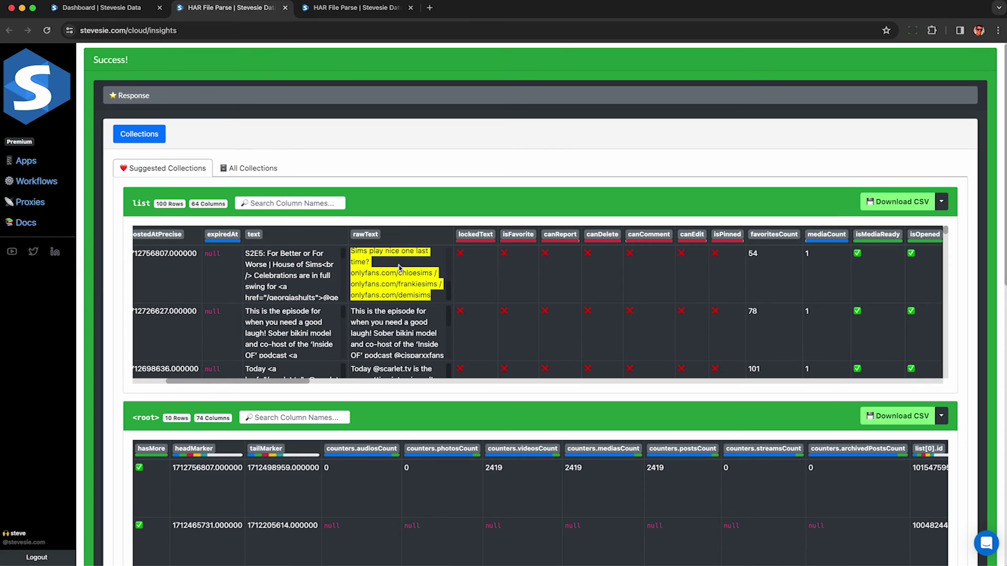
pyautogui.hscroll(10, 478, 269)
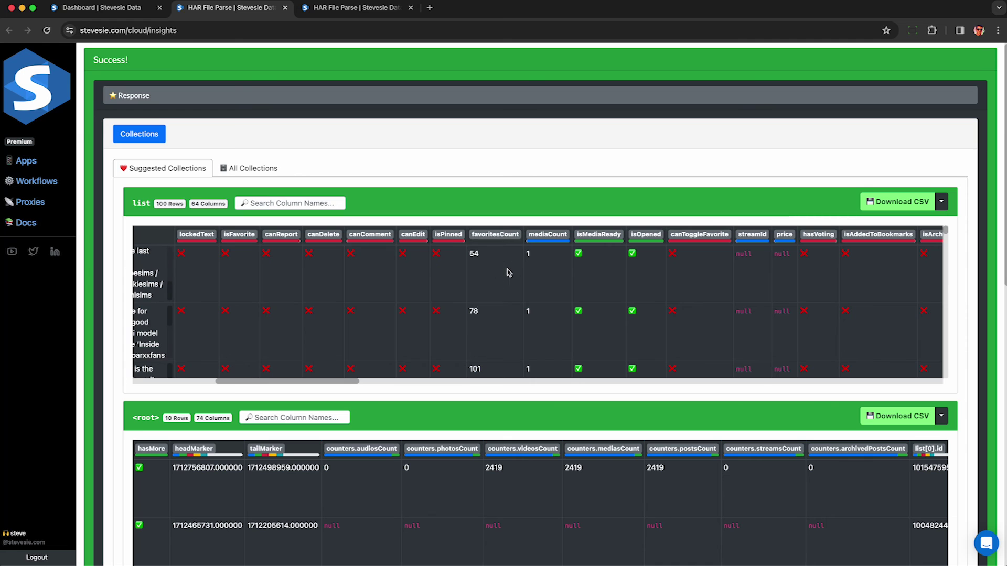
pyautogui.hscroll(15, 509, 272)
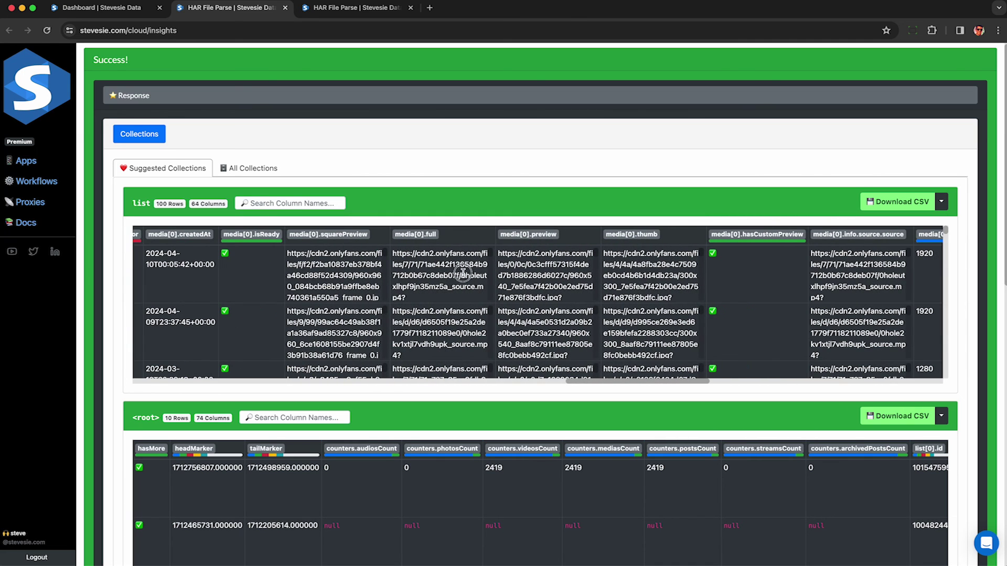
pyautogui.click(463, 272)
pyautogui.scroll(-3, 463, 261)
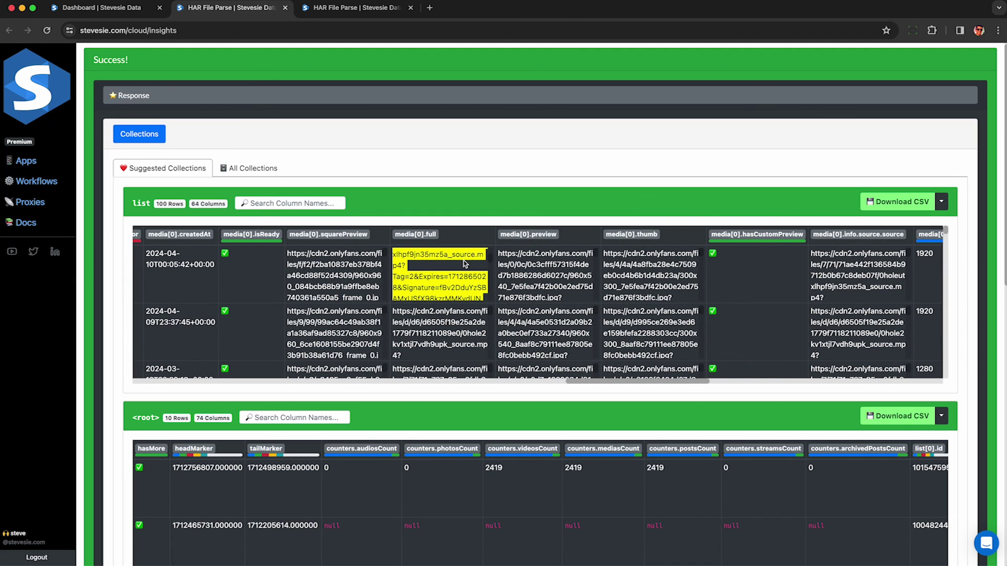
pyautogui.hscroll(4, 545, 275)
pyautogui.hscroll(8, 546, 275)
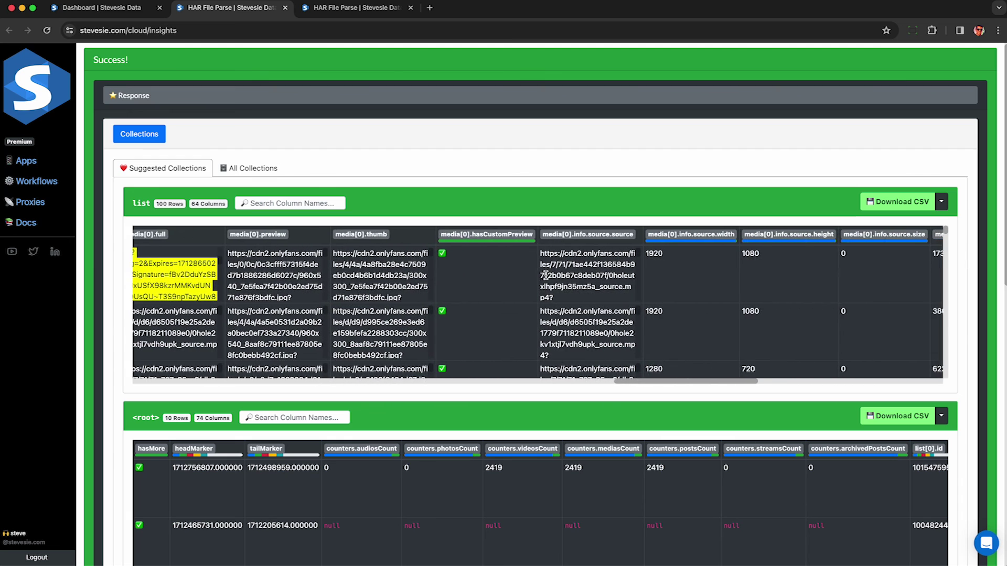
pyautogui.click(546, 275)
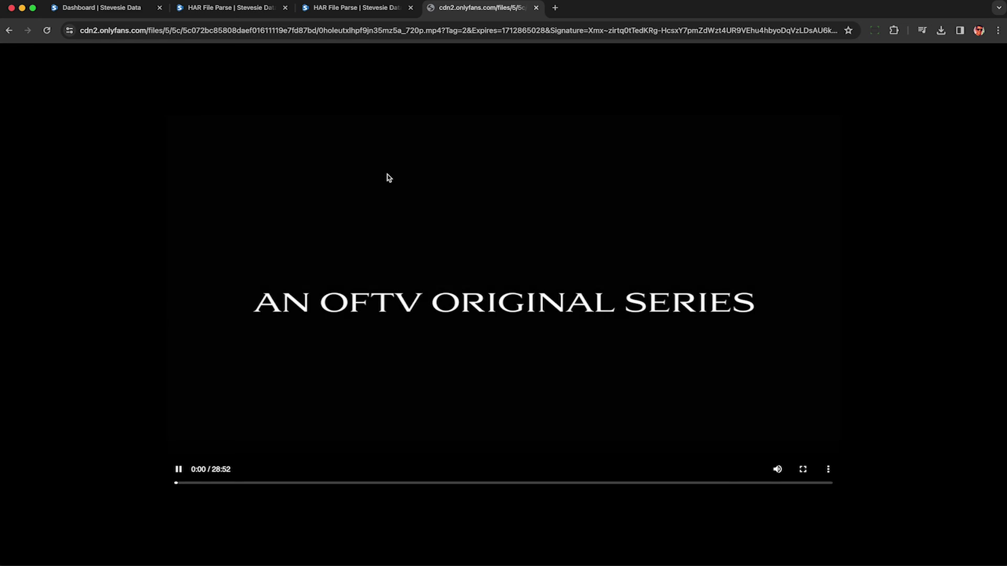